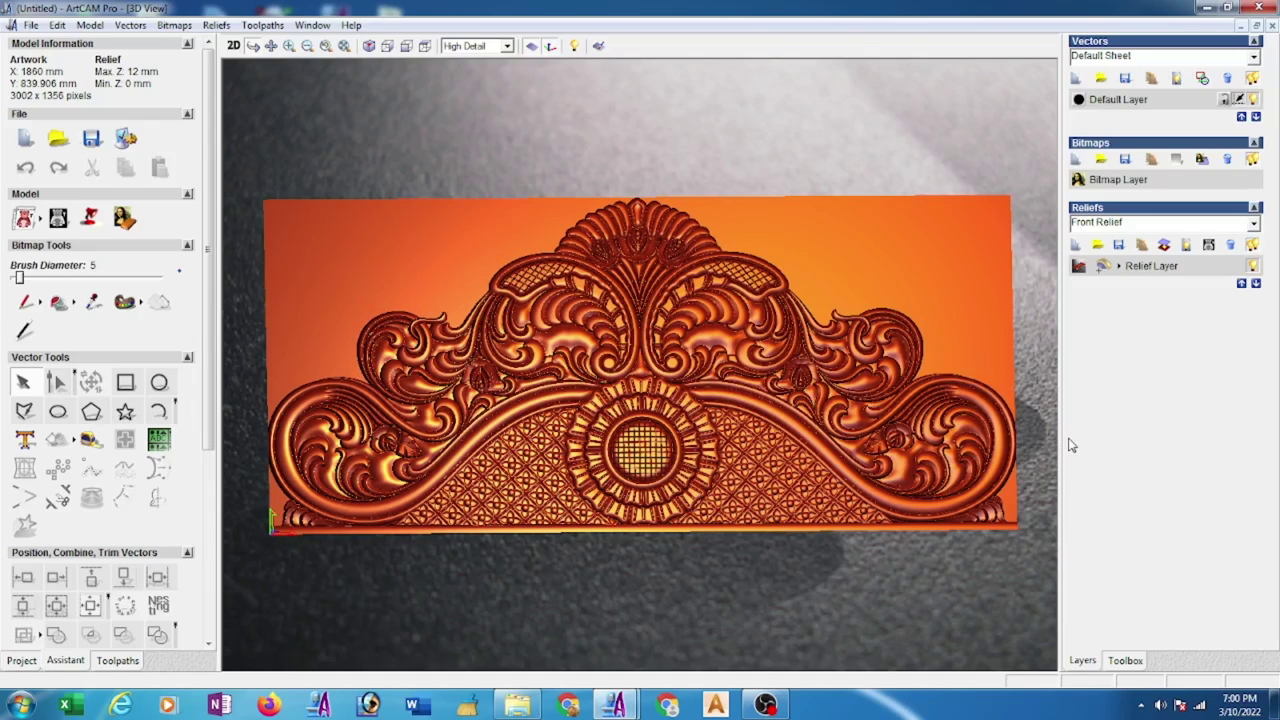
- Close ArtCAM Pro with the finished headboard relief model
{"action": "left_click", "coordinate": [1262, 7]}
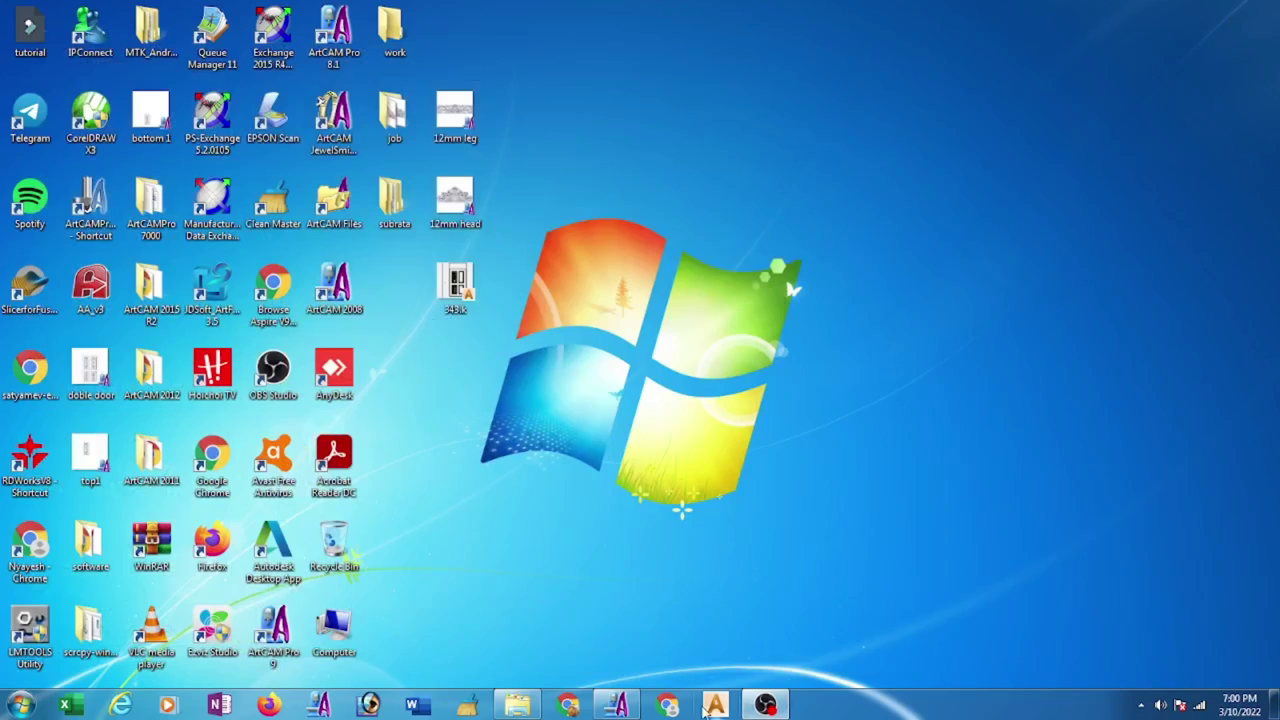
- From the start page, create a new blank model in inches, 72 wide by 31 high
{"action": "left_click", "coordinate": [617, 705]}
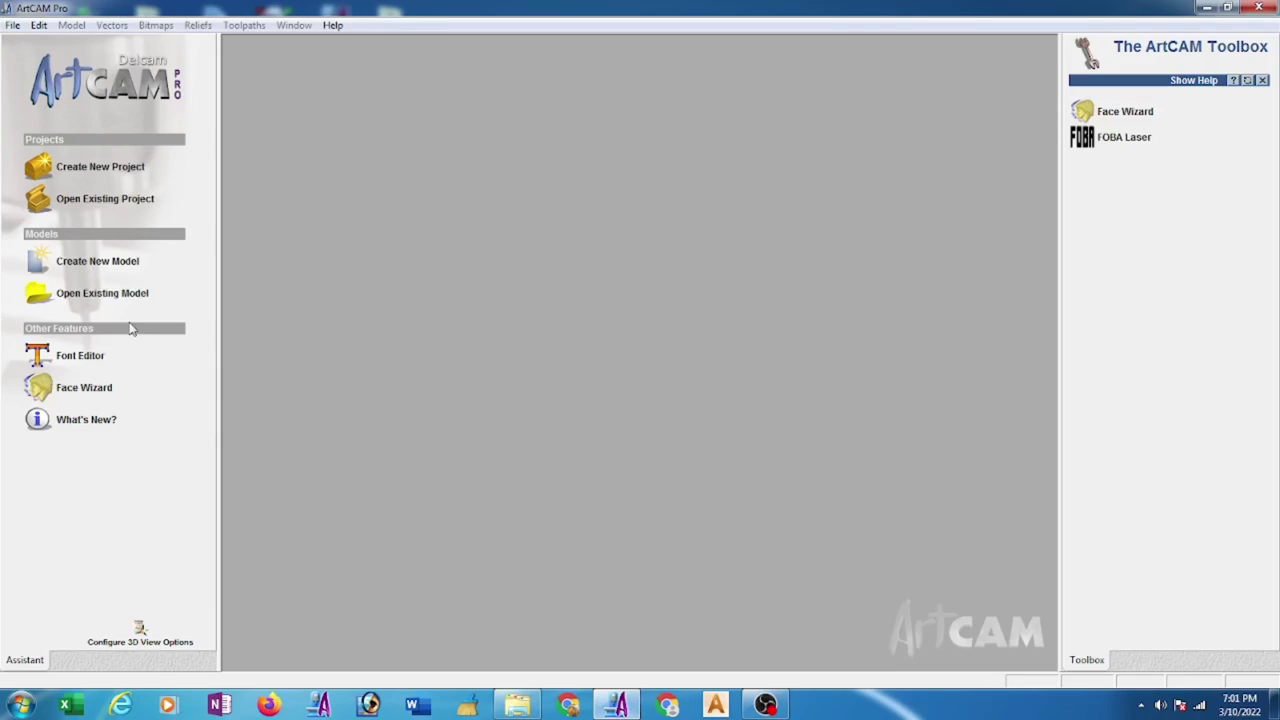
{"action": "left_click", "coordinate": [112, 262]}
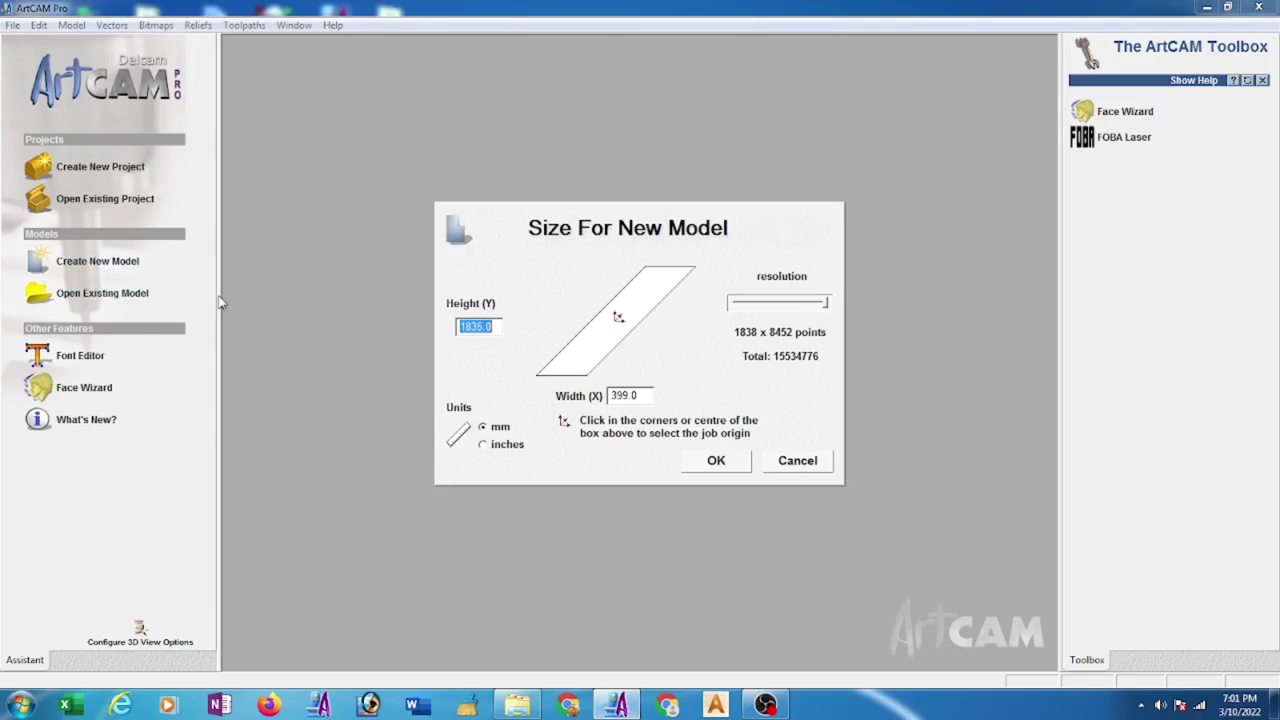
{"action": "left_click", "coordinate": [483, 446]}
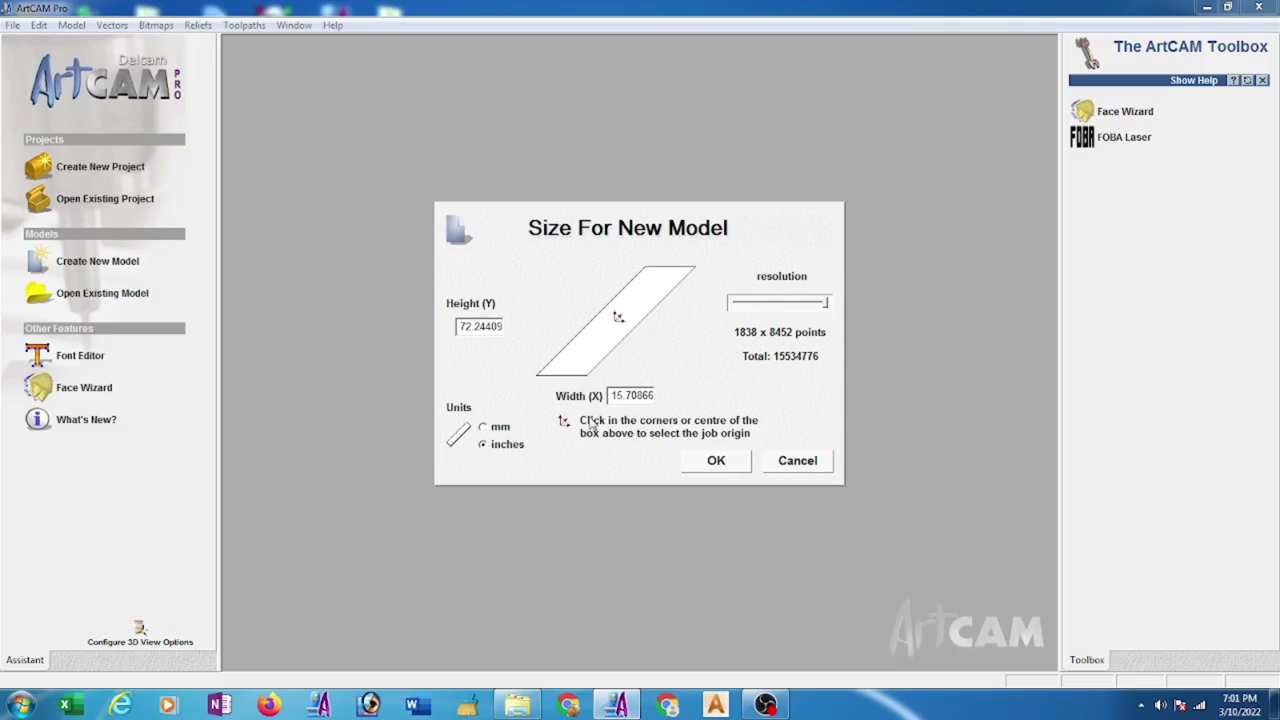
{"action": "left_click_drag", "start_coordinate": [656, 397], "coordinate": [594, 398]}
{"action": "type", "text": "72"}
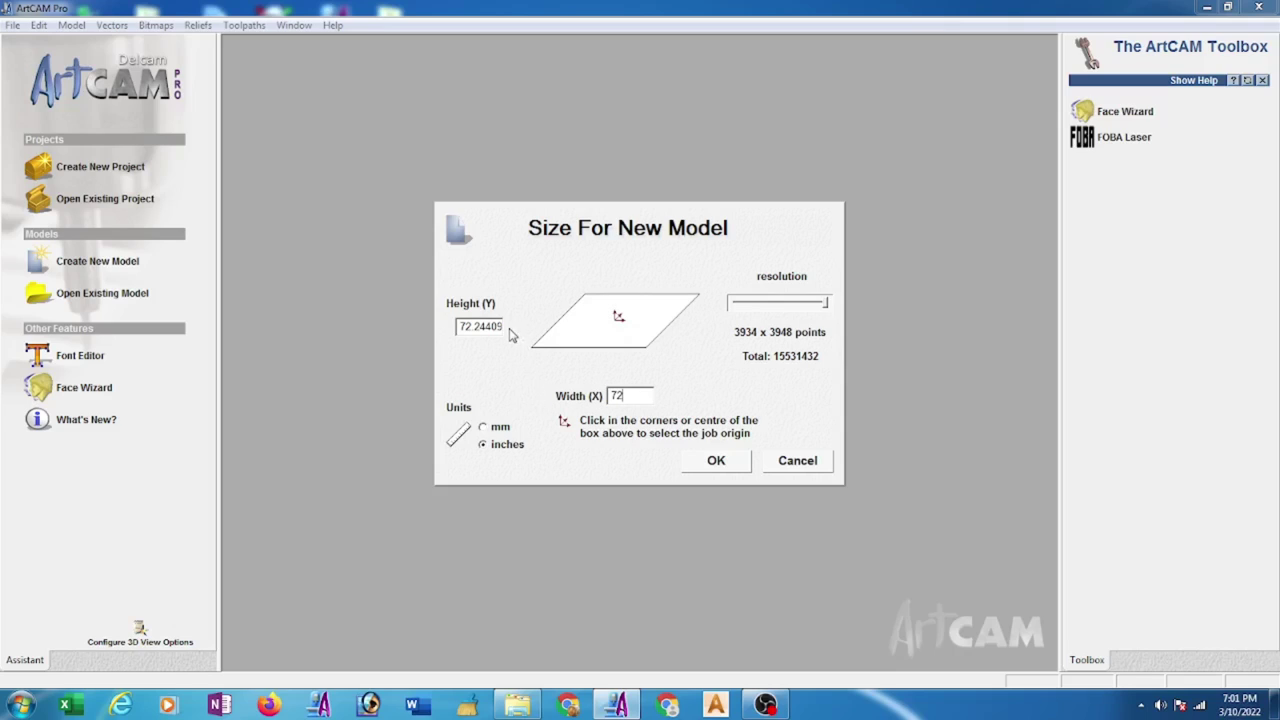
{"action": "left_click_drag", "start_coordinate": [503, 326], "coordinate": [438, 336]}
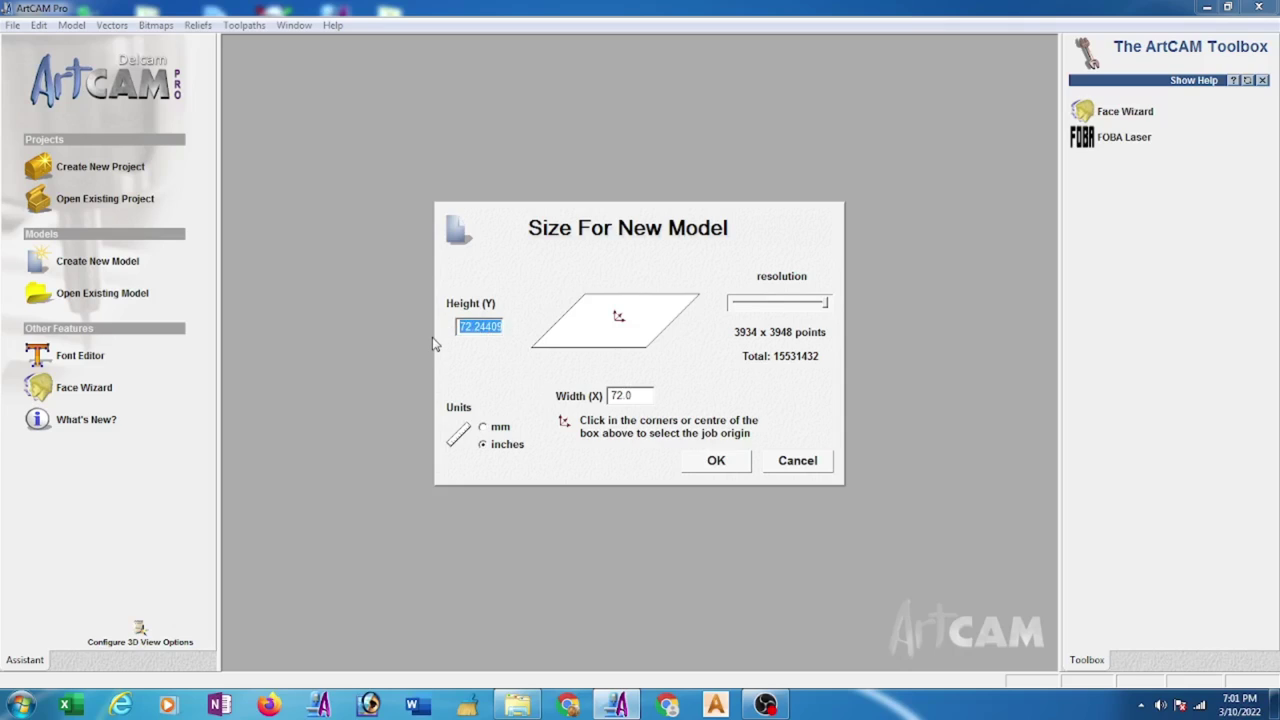
{"action": "type", "text": "31"}
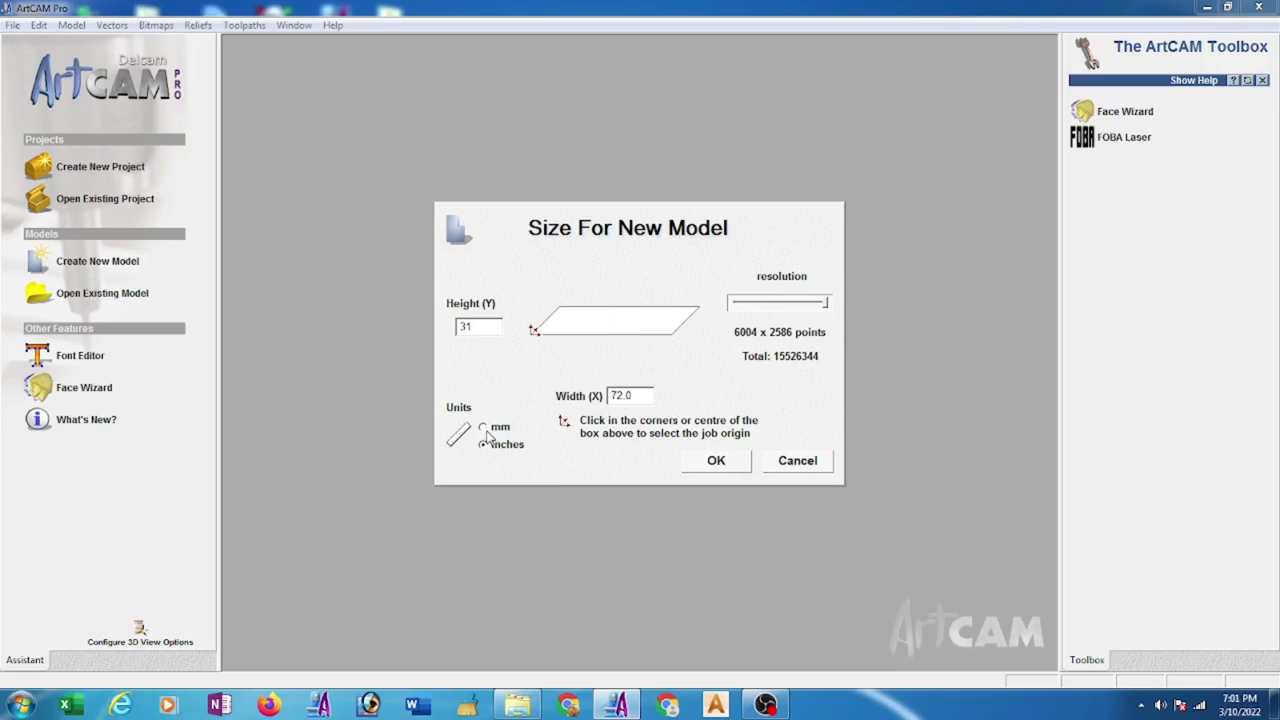
{"action": "left_click", "coordinate": [716, 461]}
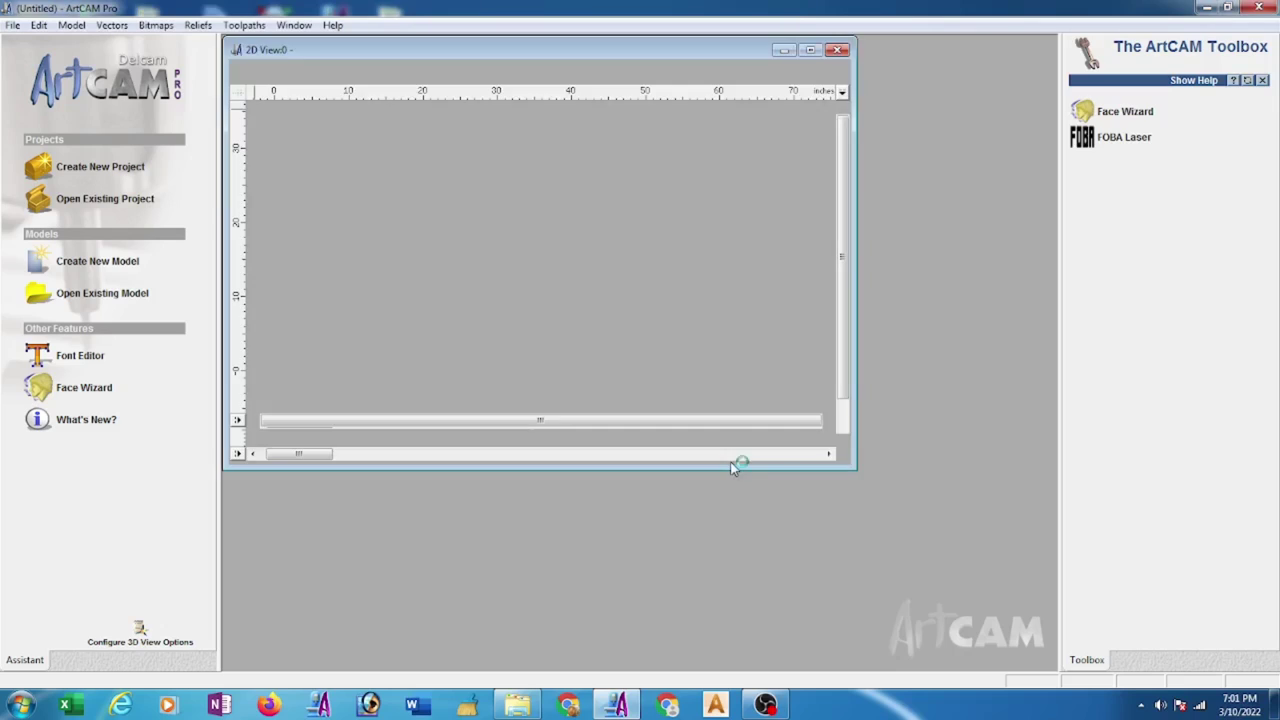
- Maximize the 2D view and import the 12mm head relief from the Desktop
{"action": "left_click", "coordinate": [810, 51]}
{"action": "left_click", "coordinate": [212, 27]}
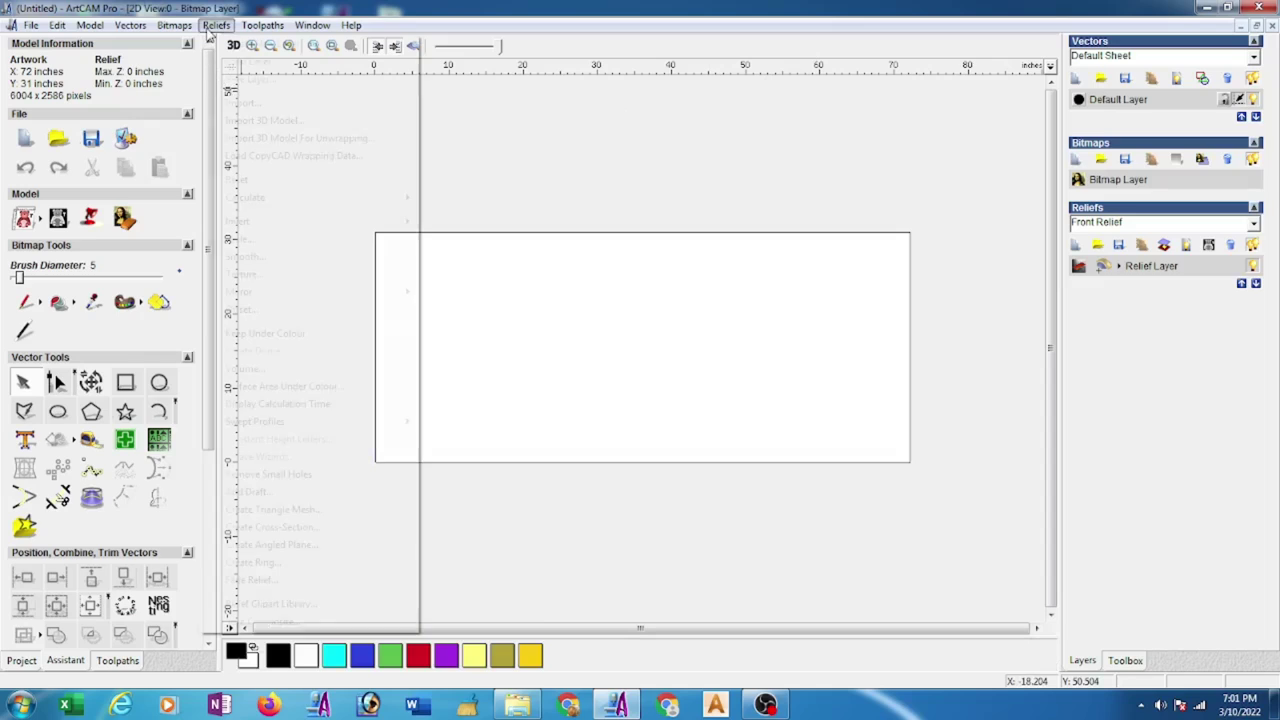
{"action": "left_click", "coordinate": [254, 101]}
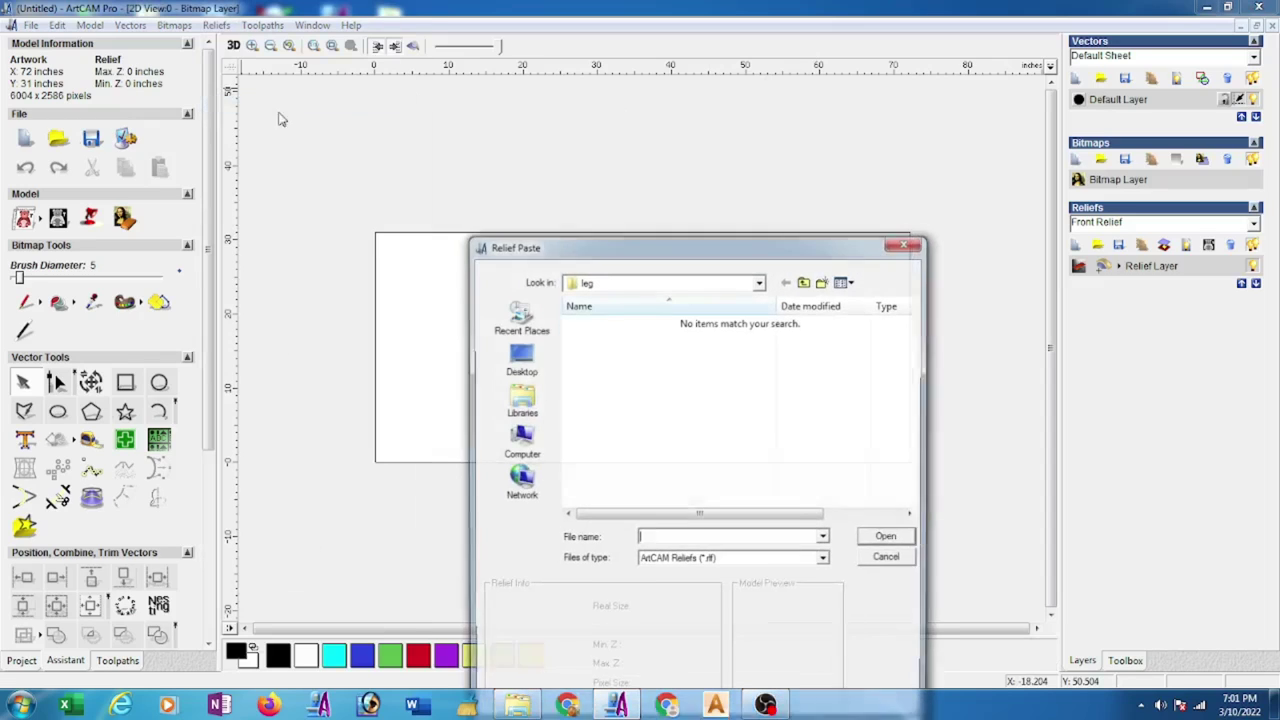
{"action": "left_click", "coordinate": [530, 356]}
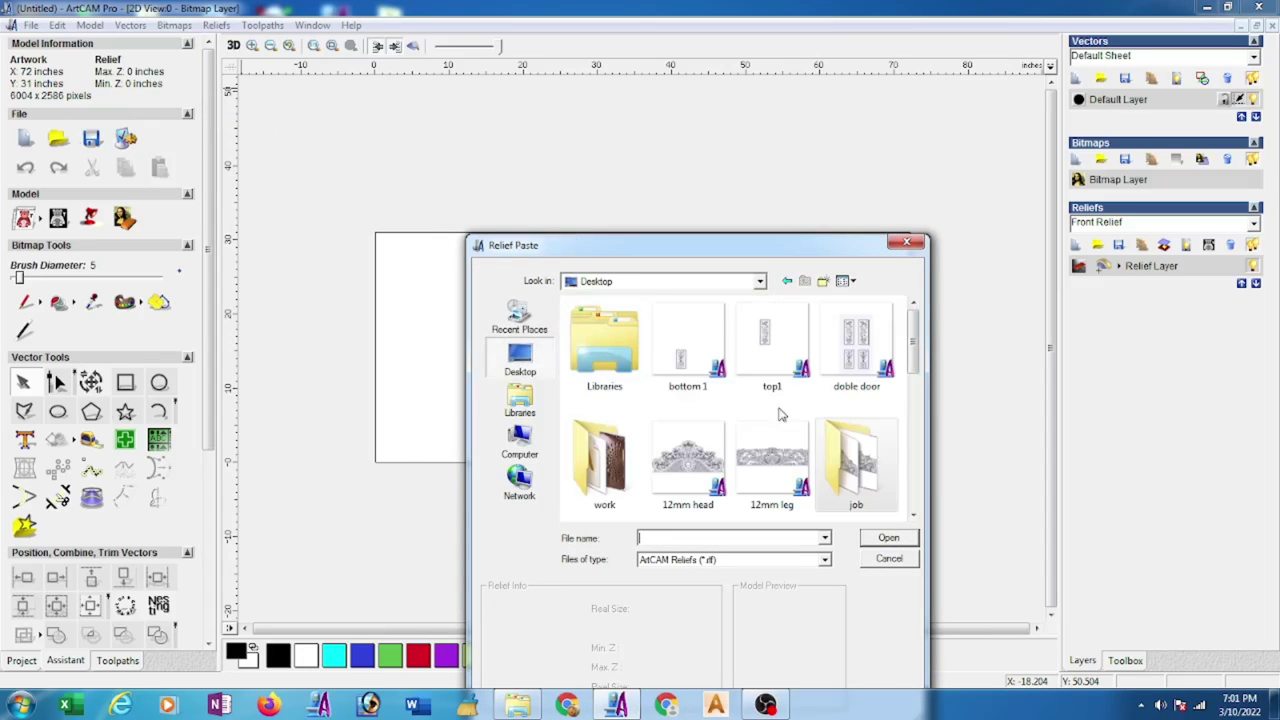
{"action": "left_click", "coordinate": [688, 465]}
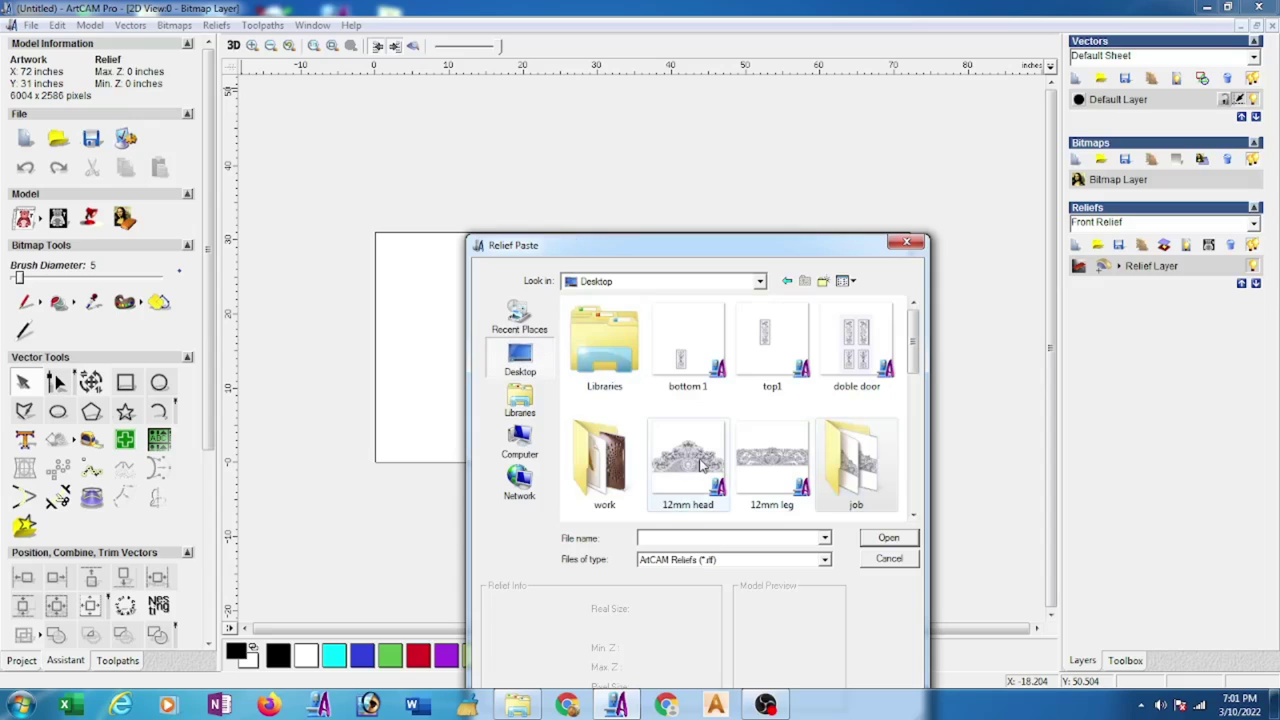
{"action": "left_click", "coordinate": [889, 538]}
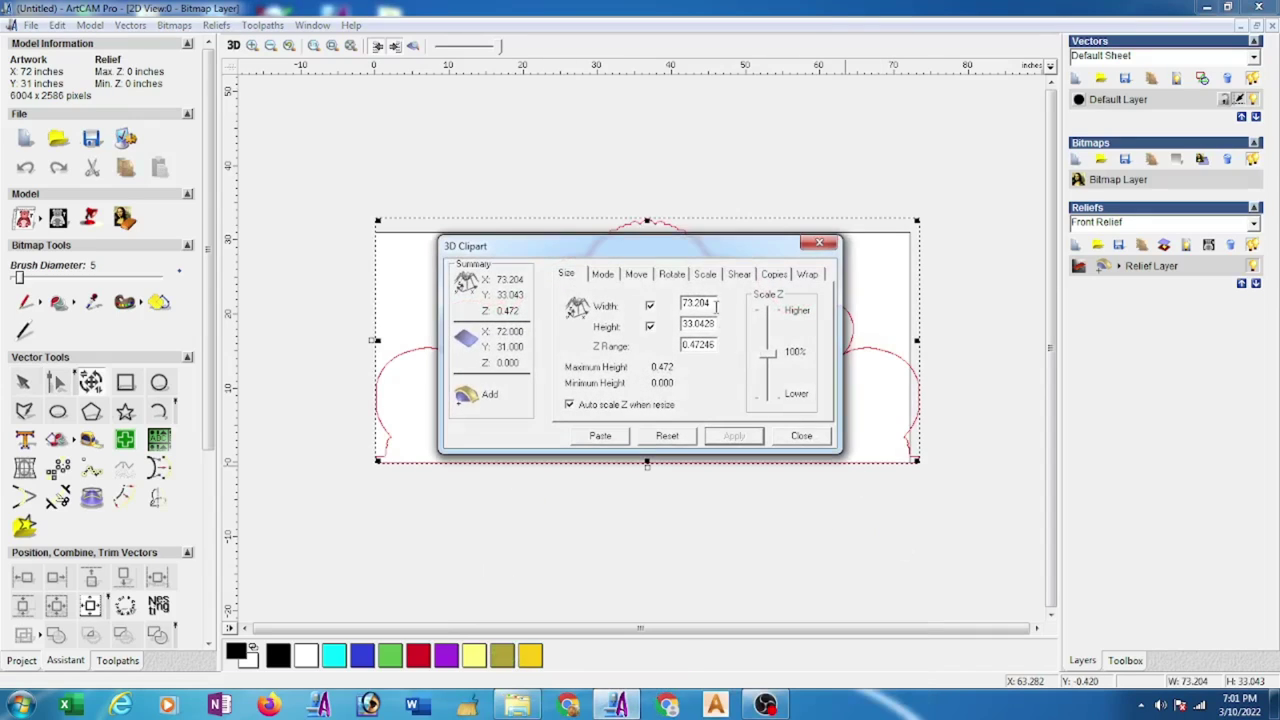
- Resize the imported clipart to 72 × 31 inches and select the relief
{"action": "double_click", "coordinate": [696, 309]}
{"action": "type", "text": "72"}
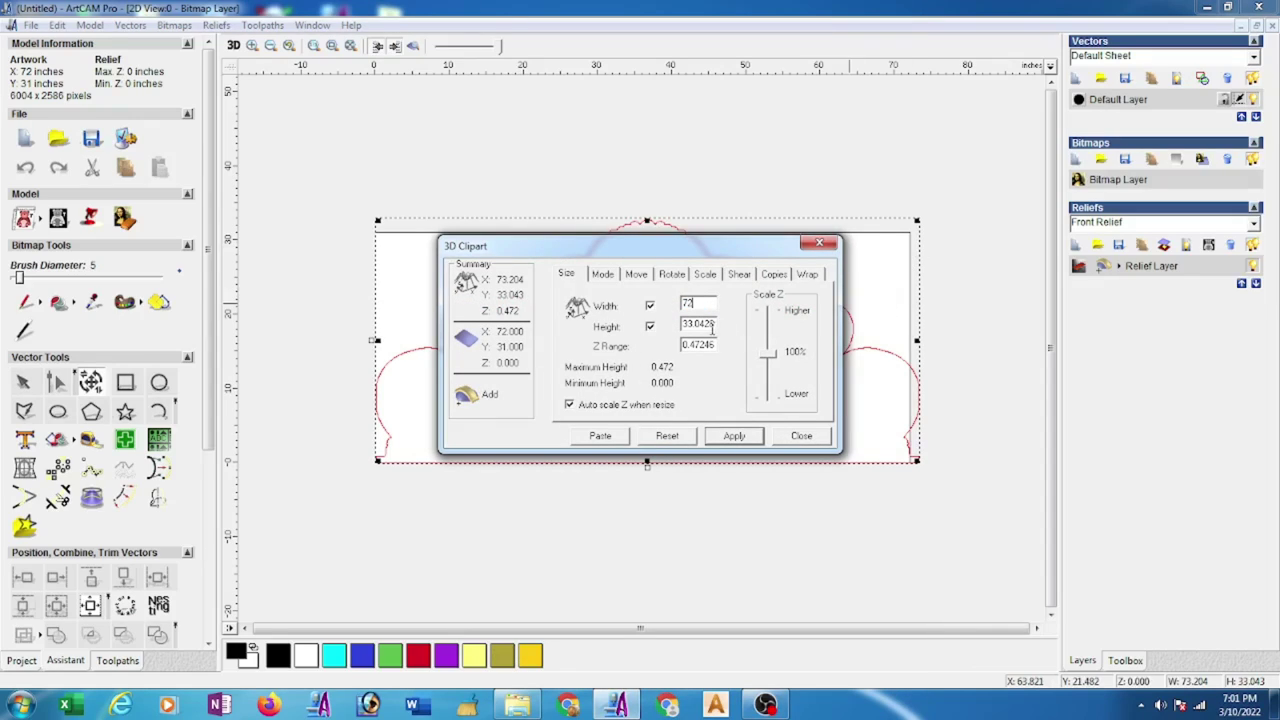
{"action": "left_click_drag", "start_coordinate": [717, 324], "coordinate": [688, 315]}
{"action": "type", "text": "31"}
{"action": "left_click", "coordinate": [734, 437]}
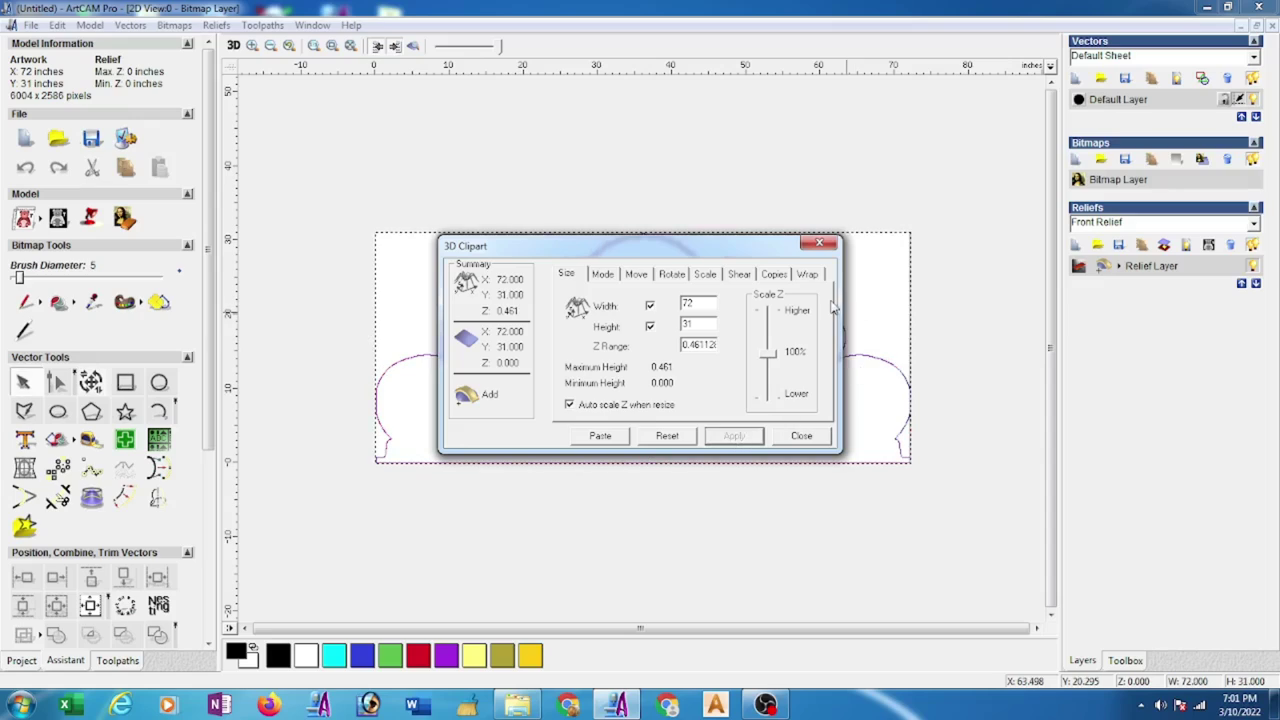
{"action": "left_click_drag", "start_coordinate": [731, 256], "coordinate": [918, 524]}
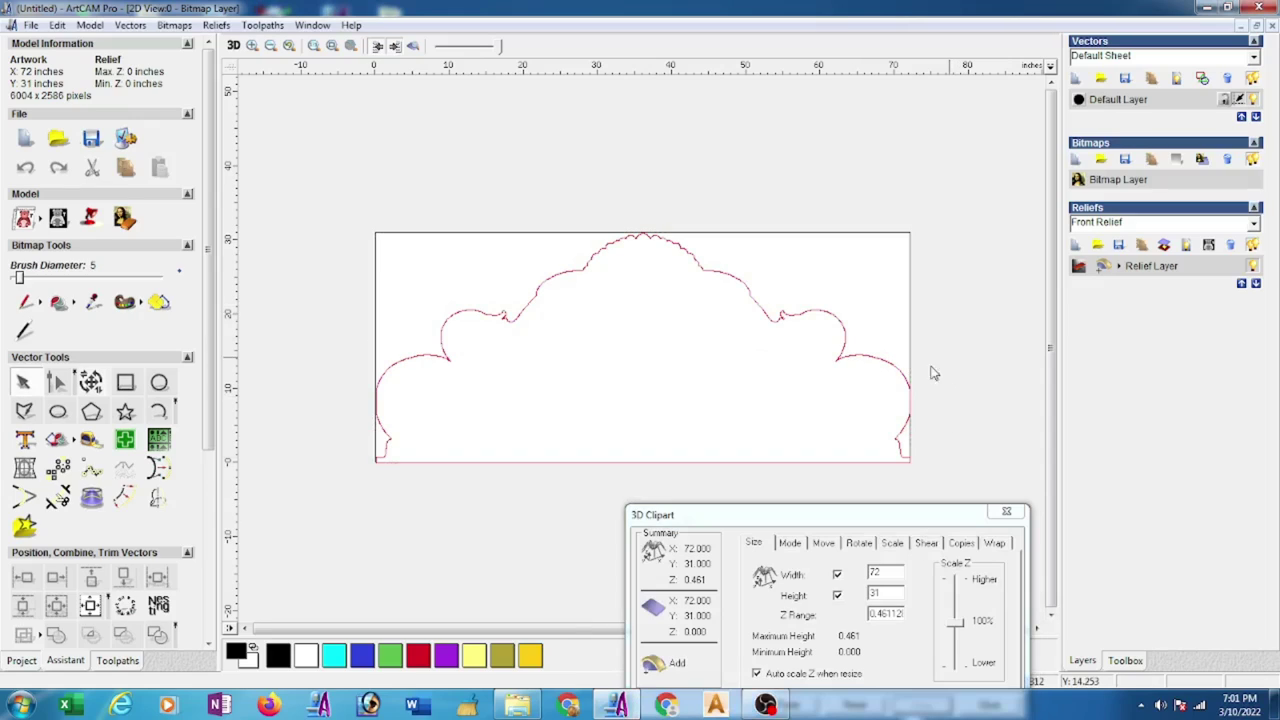
{"action": "left_click", "coordinate": [882, 365]}
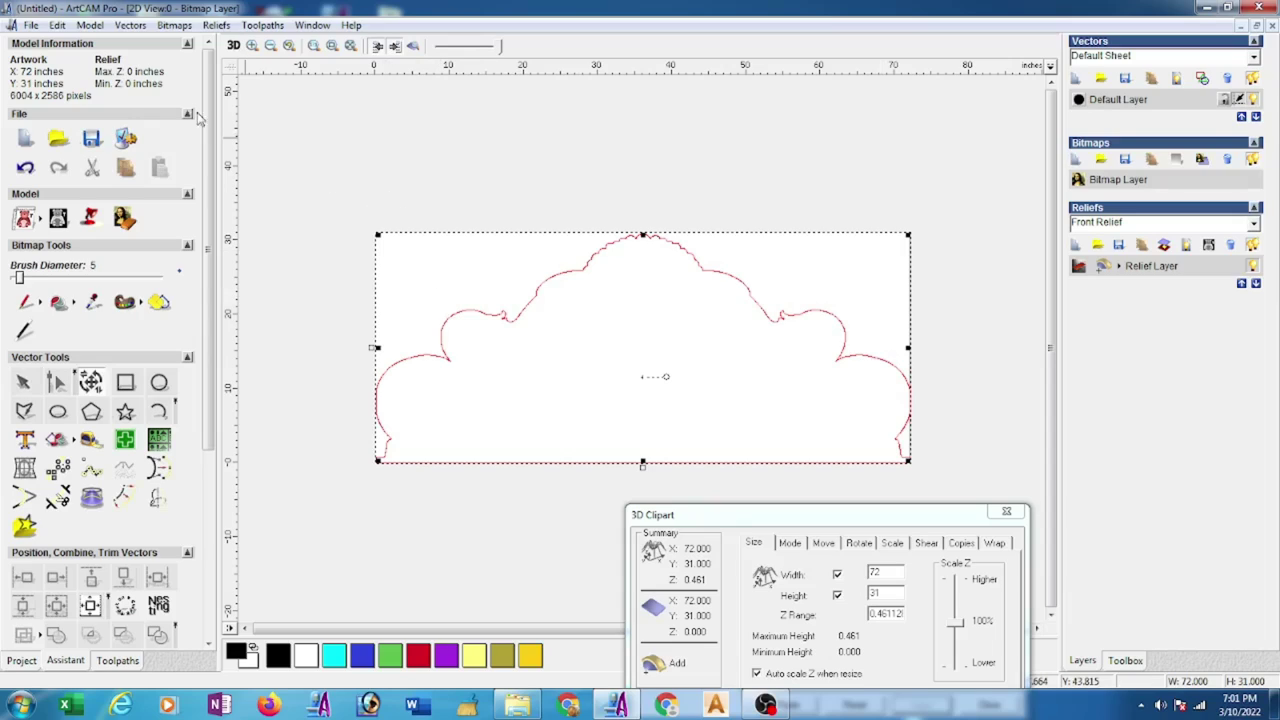
- Convert the model size to millimetres (1828.8 × 787.4)
{"action": "left_click", "coordinate": [90, 25]}
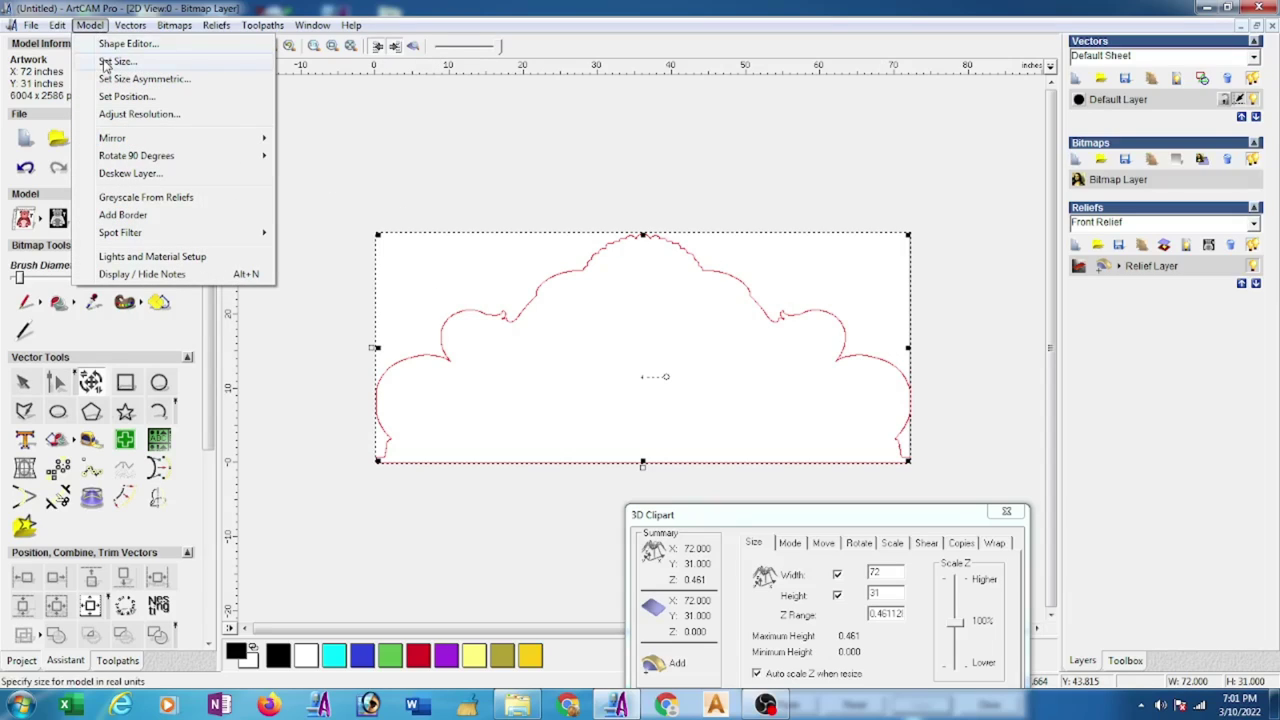
{"action": "left_click", "coordinate": [105, 63]}
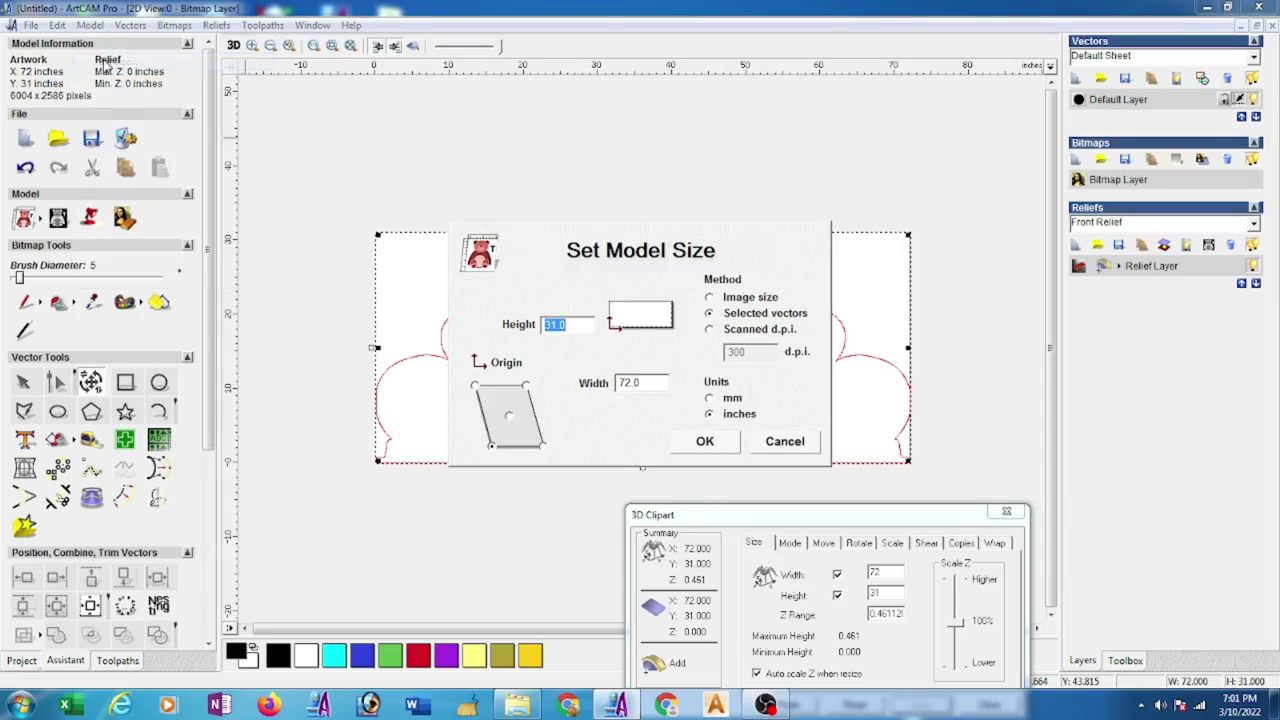
{"action": "left_click", "coordinate": [710, 398]}
{"action": "left_click", "coordinate": [705, 442]}
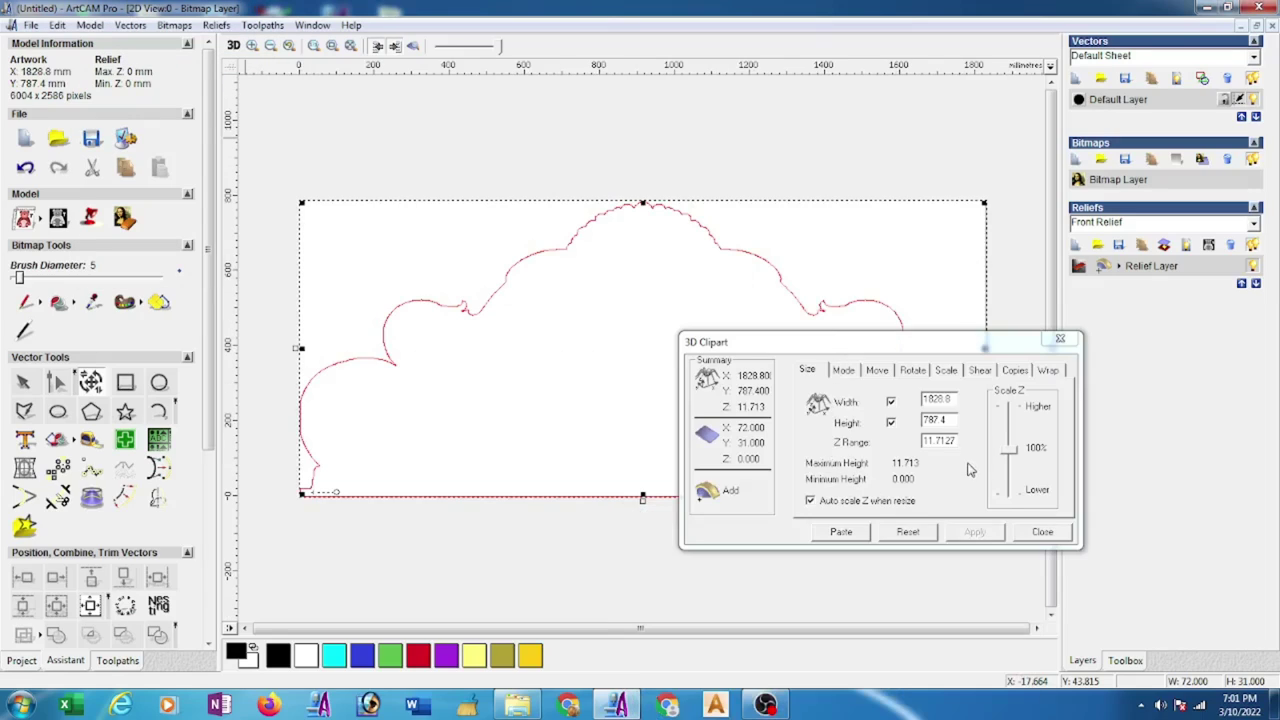
- Give the relief a 15 mm Z range and paste it into the model
{"action": "left_click_drag", "start_coordinate": [957, 443], "coordinate": [902, 447]}
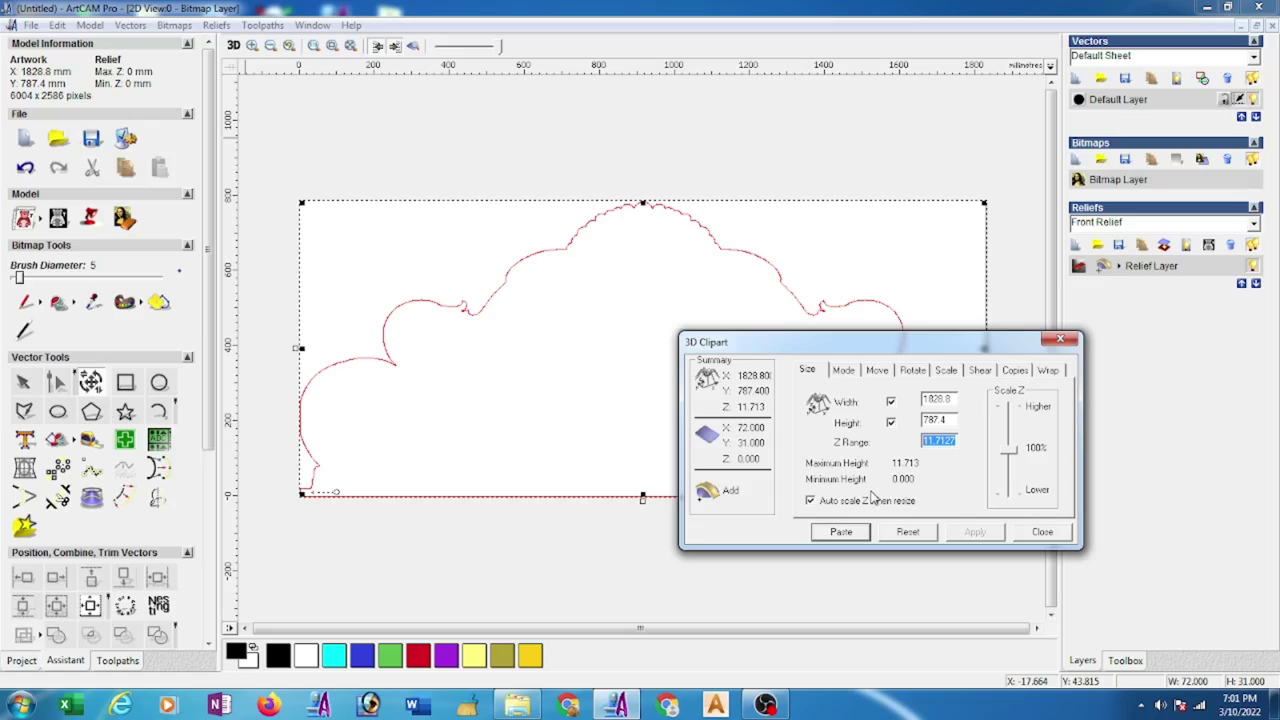
{"action": "type", "text": "15"}
{"action": "left_click", "coordinate": [975, 533]}
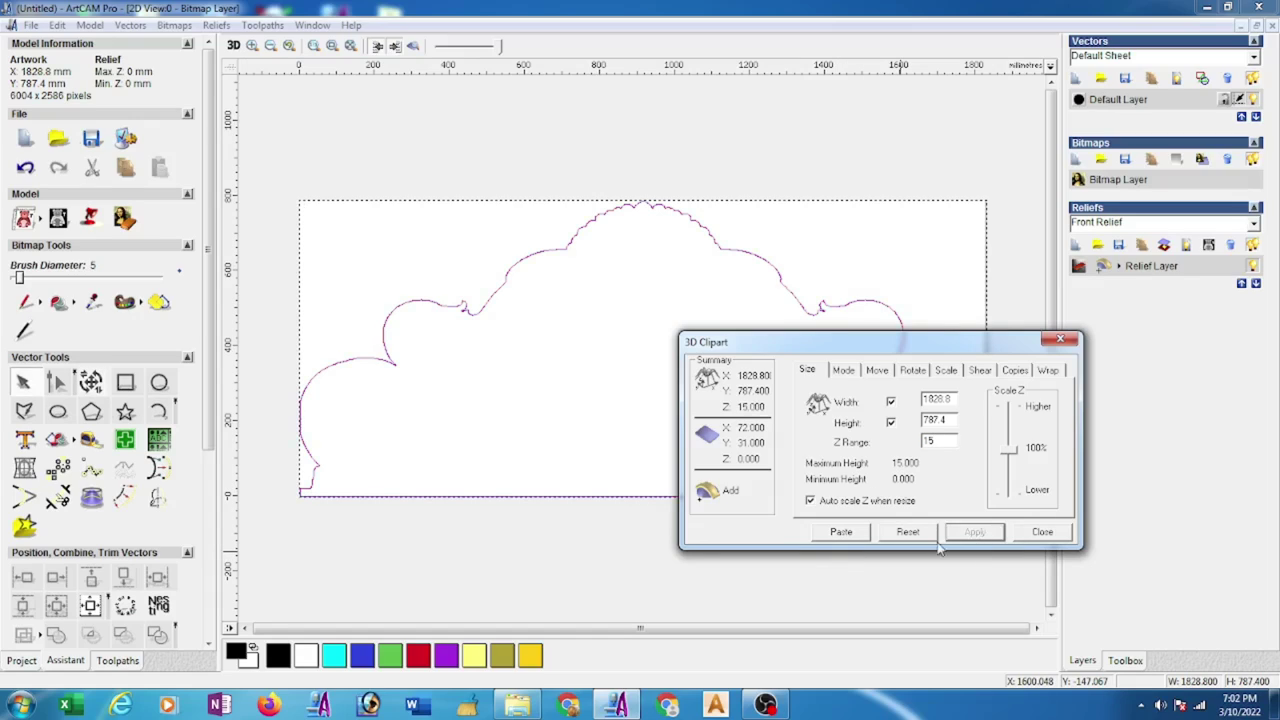
{"action": "left_click", "coordinate": [841, 532]}
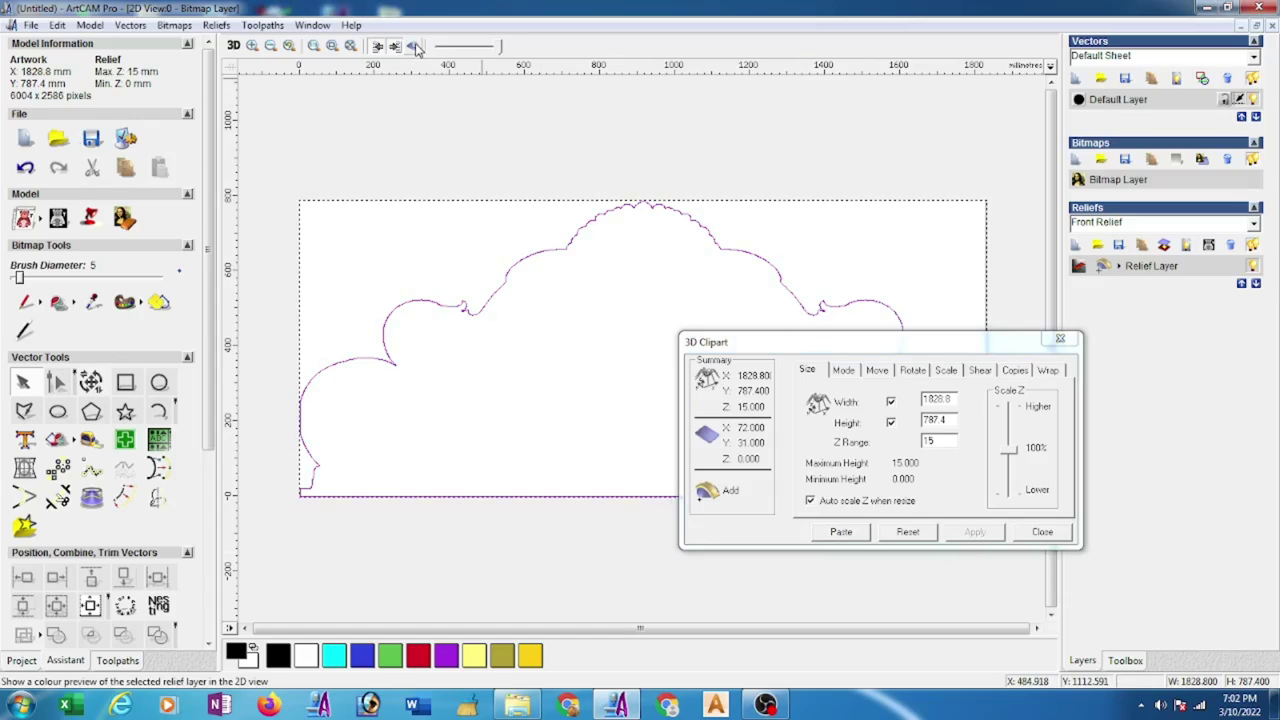
- Close the relief settings and fit the whole headboard relief in view
{"action": "left_click", "coordinate": [1043, 533]}
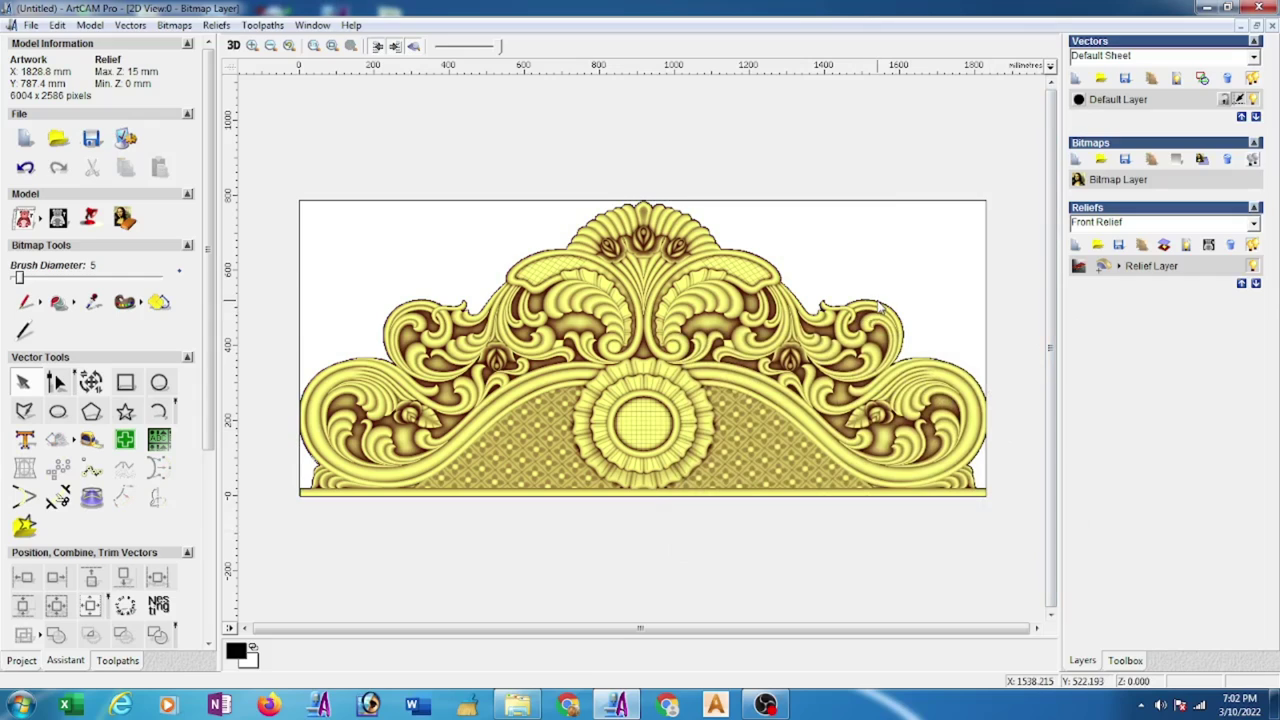
{"action": "scroll", "coordinate": [878, 309], "scroll_direction": "up", "scroll_amount": 2}
{"action": "scroll", "coordinate": [800, 351], "scroll_direction": "up", "scroll_amount": 2}
{"action": "scroll", "coordinate": [693, 407], "scroll_direction": "up", "scroll_amount": 2}
{"action": "scroll", "coordinate": [693, 407], "scroll_direction": "up", "scroll_amount": 2}
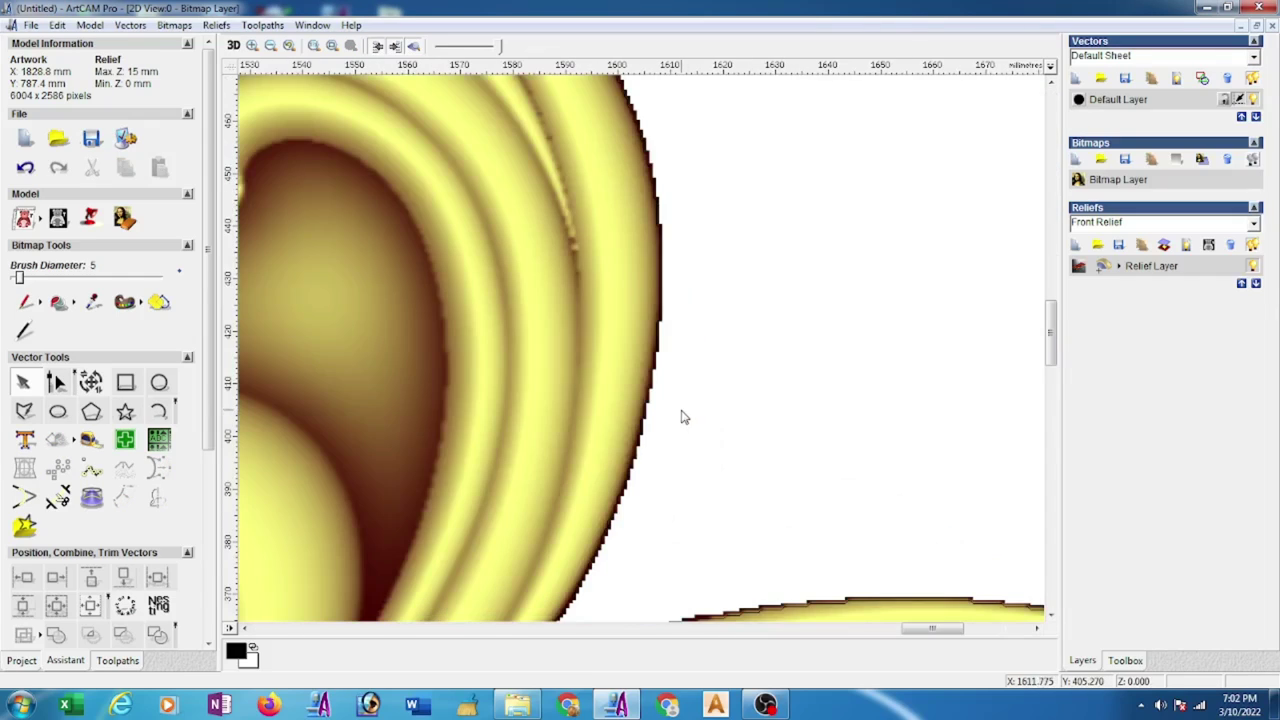
{"action": "scroll", "coordinate": [683, 417], "scroll_direction": "up", "scroll_amount": 2}
{"action": "scroll", "coordinate": [640, 430], "scroll_direction": "down", "scroll_amount": 2}
{"action": "scroll", "coordinate": [598, 438], "scroll_direction": "up", "scroll_amount": 1}
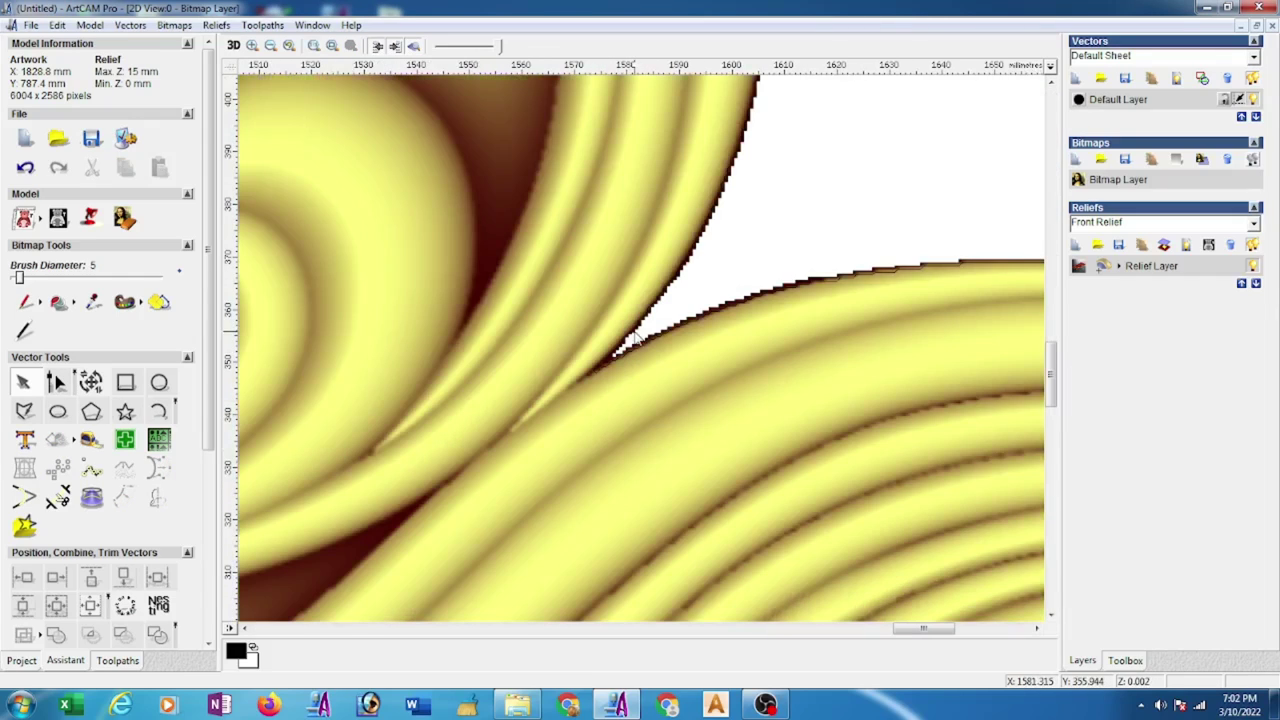
{"action": "scroll", "coordinate": [665, 391], "scroll_direction": "up", "scroll_amount": 1}
{"action": "key", "text": "F3"}
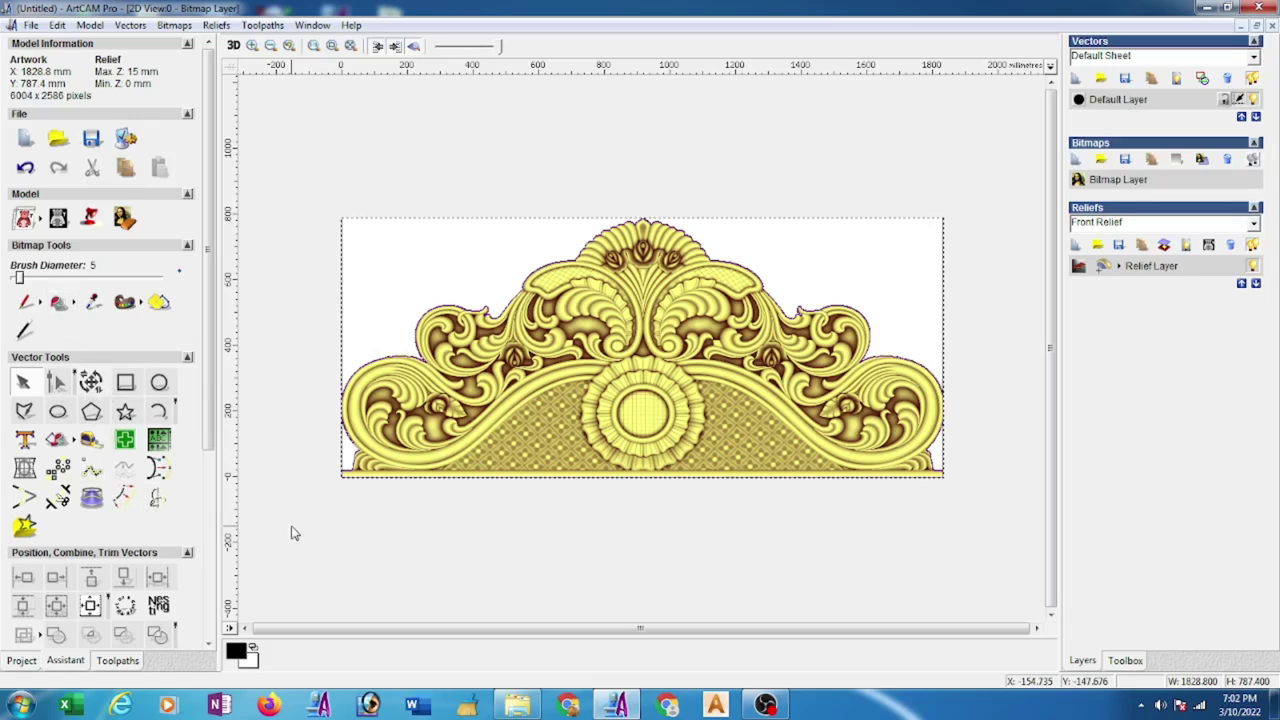
- Clear the selection, switch to node editing, and zoom around the relief's boundary outline
{"action": "left_click", "coordinate": [294, 533]}
{"action": "left_click", "coordinate": [55, 383]}
{"action": "scroll", "coordinate": [359, 450], "scroll_direction": "up", "scroll_amount": 3}
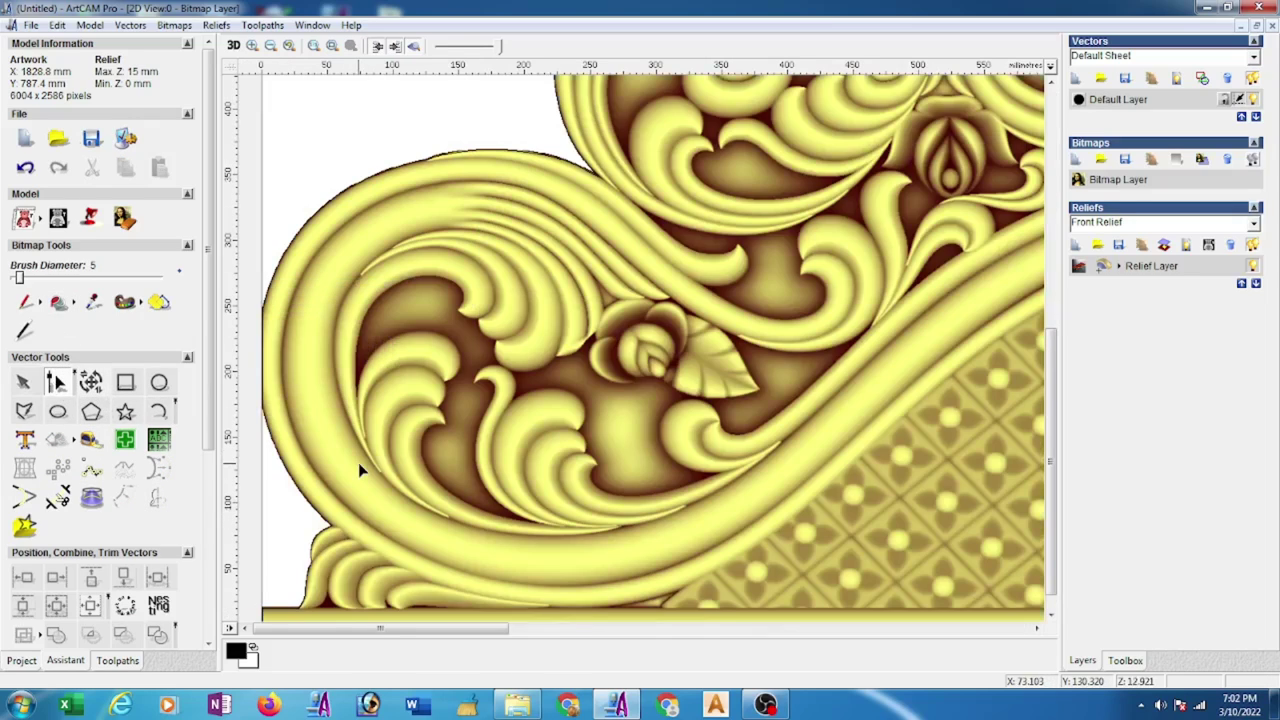
{"action": "scroll", "coordinate": [358, 462], "scroll_direction": "up", "scroll_amount": 2}
{"action": "scroll", "coordinate": [398, 461], "scroll_direction": "up", "scroll_amount": 2}
{"action": "scroll", "coordinate": [405, 450], "scroll_direction": "up", "scroll_amount": 1}
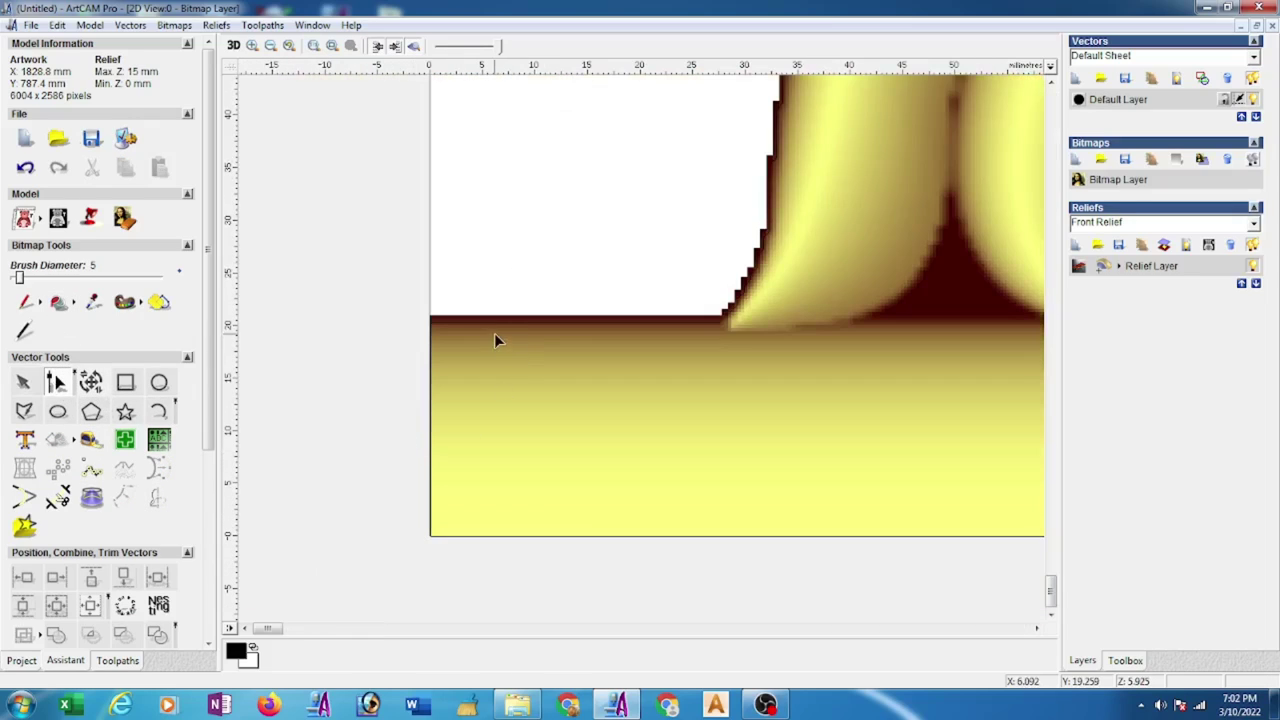
{"action": "scroll", "coordinate": [494, 333], "scroll_direction": "up", "scroll_amount": 1}
{"action": "scroll", "coordinate": [570, 380], "scroll_direction": "down", "scroll_amount": 2}
{"action": "scroll", "coordinate": [395, 530], "scroll_direction": "up", "scroll_amount": 2}
{"action": "scroll", "coordinate": [489, 451], "scroll_direction": "up", "scroll_amount": 2}
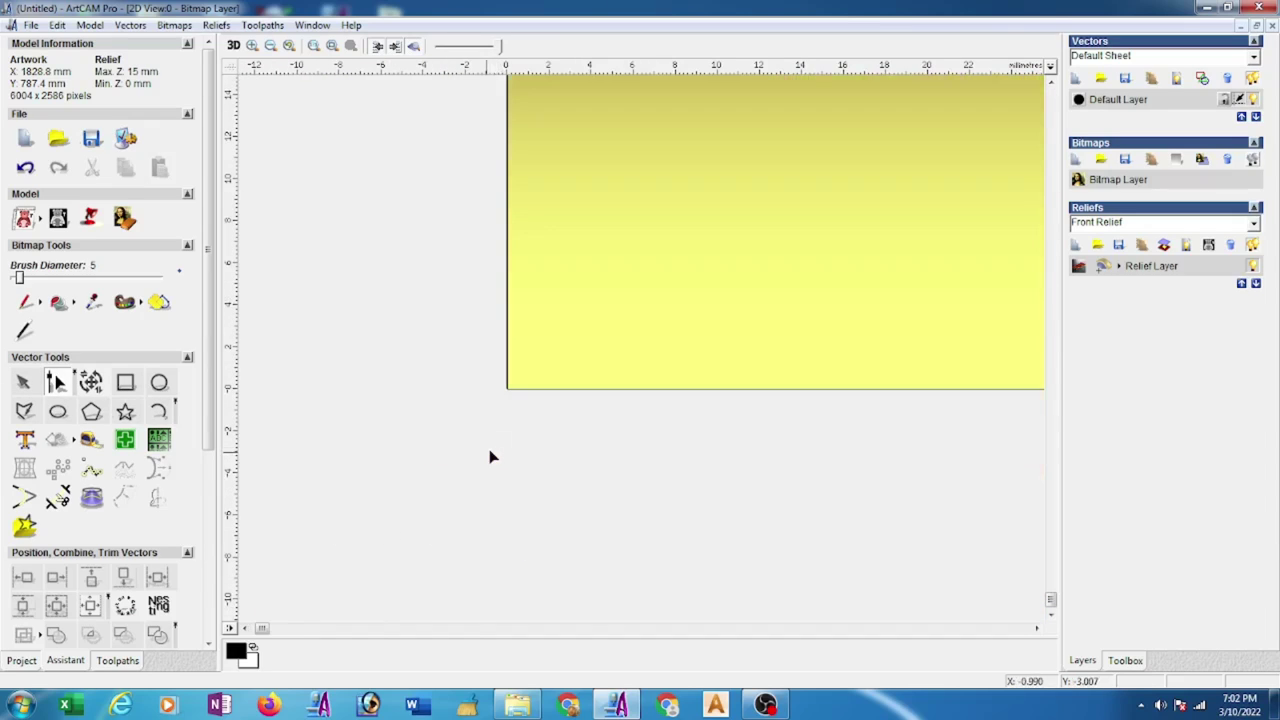
{"action": "scroll", "coordinate": [529, 397], "scroll_direction": "up", "scroll_amount": 1}
{"action": "scroll", "coordinate": [610, 340], "scroll_direction": "up", "scroll_amount": 1}
{"action": "scroll", "coordinate": [610, 350], "scroll_direction": "down", "scroll_amount": 1}
{"action": "scroll", "coordinate": [609, 366], "scroll_direction": "down", "scroll_amount": 1}
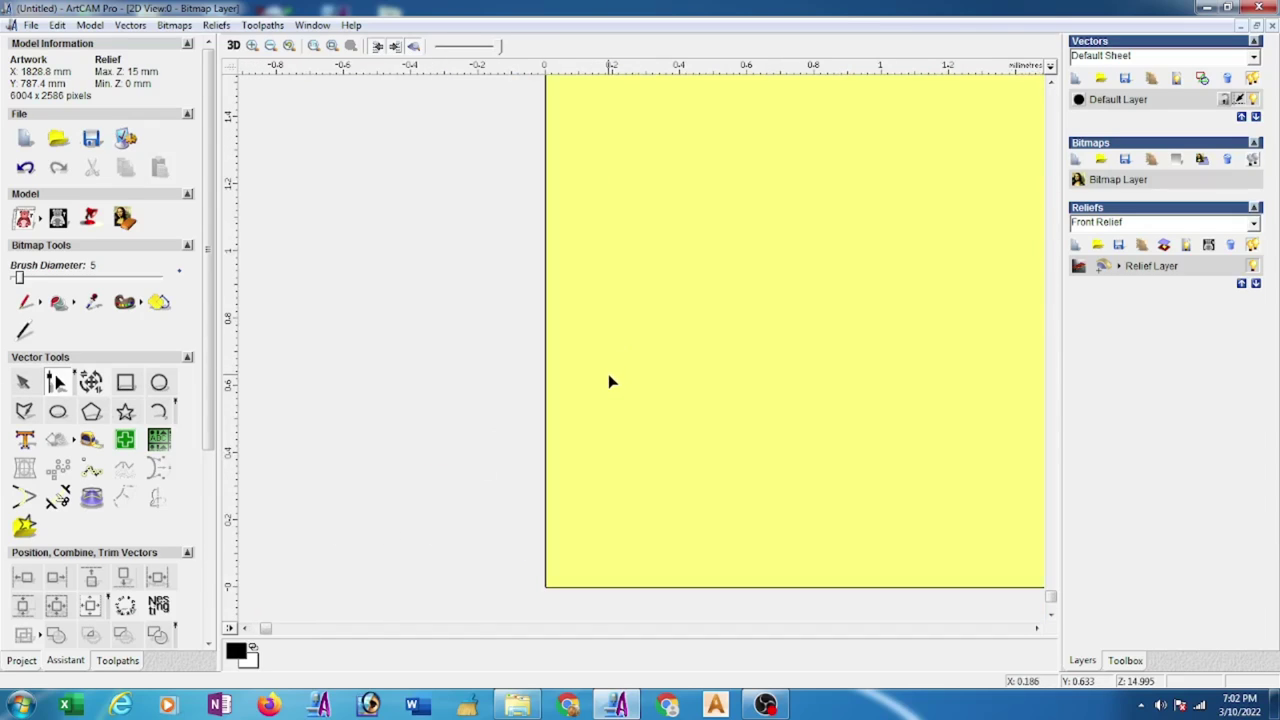
{"action": "scroll", "coordinate": [611, 377], "scroll_direction": "down", "scroll_amount": 1}
{"action": "scroll", "coordinate": [603, 380], "scroll_direction": "down", "scroll_amount": 2}
{"action": "scroll", "coordinate": [638, 362], "scroll_direction": "down", "scroll_amount": 1}
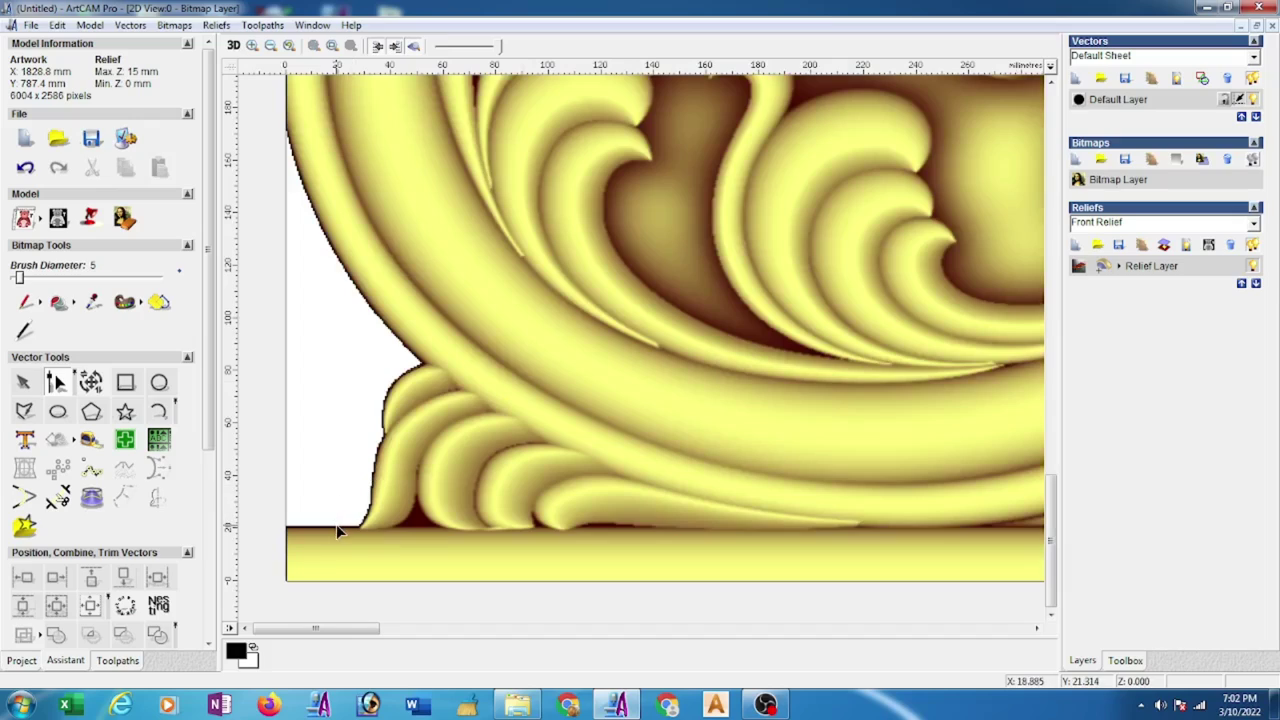
- Offset the relief outline 5 mm inwards with sharp corners
{"action": "key", "text": "n"}
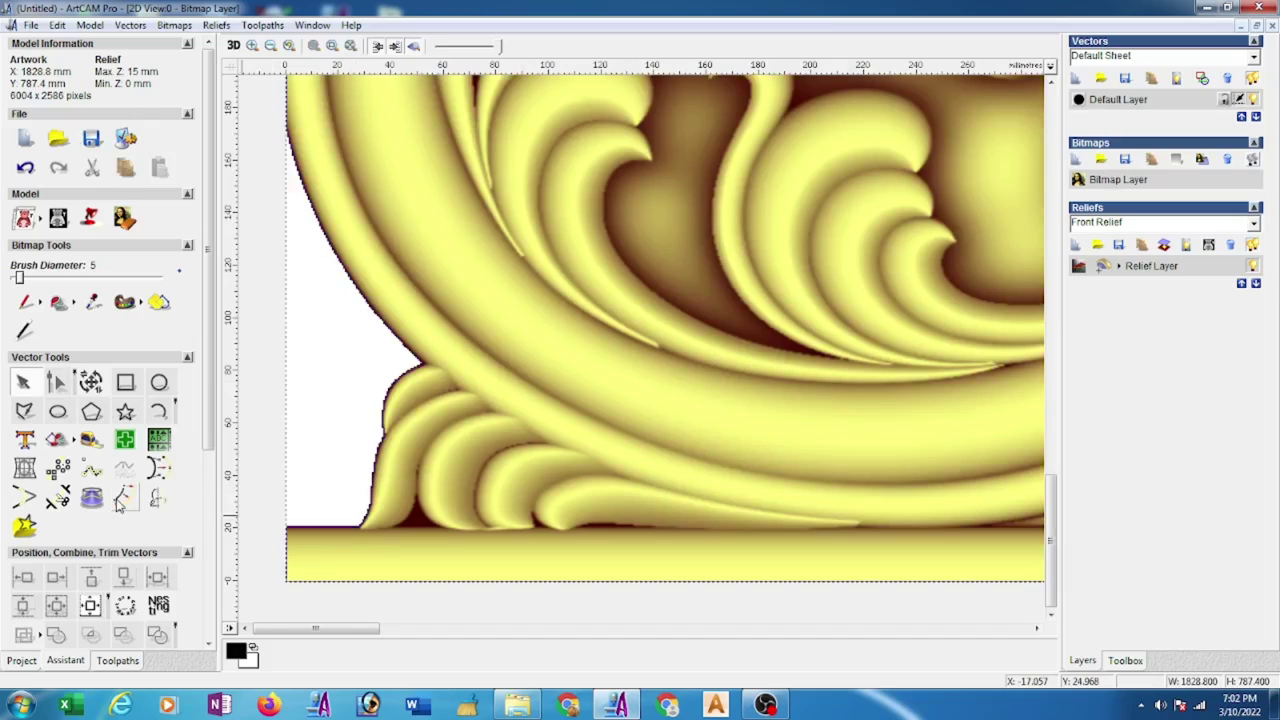
{"action": "left_click", "coordinate": [116, 505]}
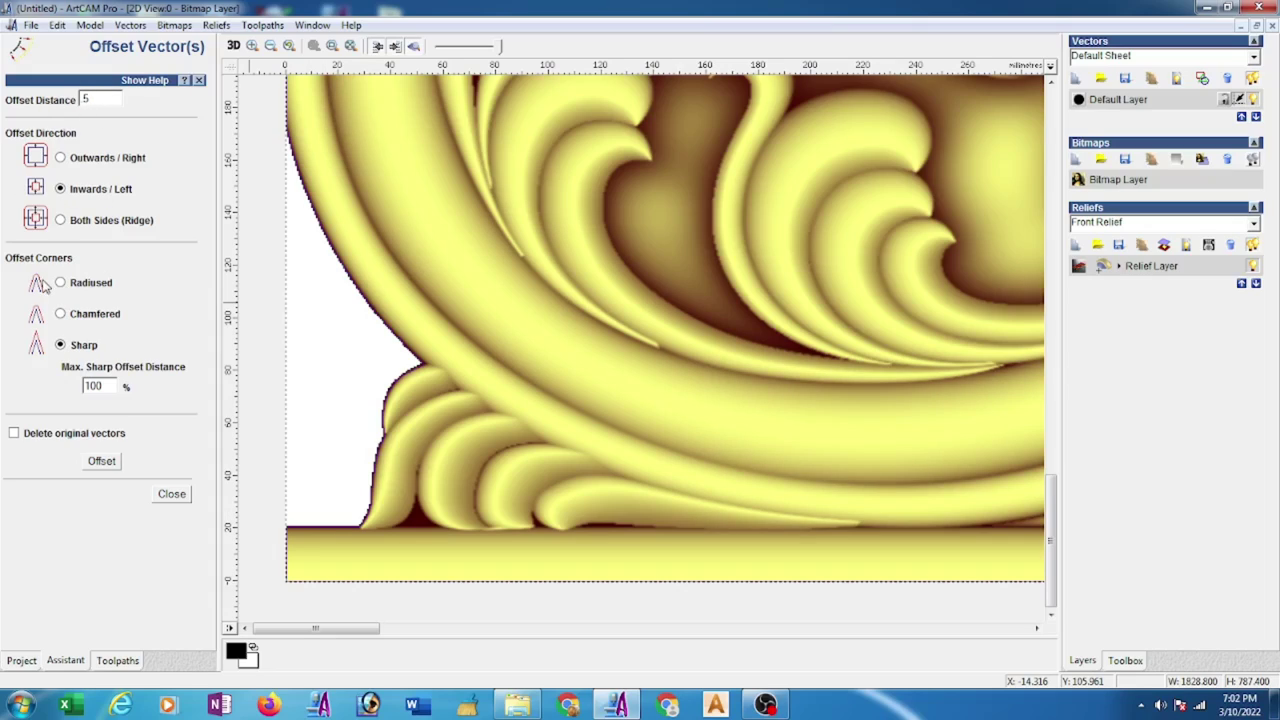
{"action": "left_click", "coordinate": [101, 465]}
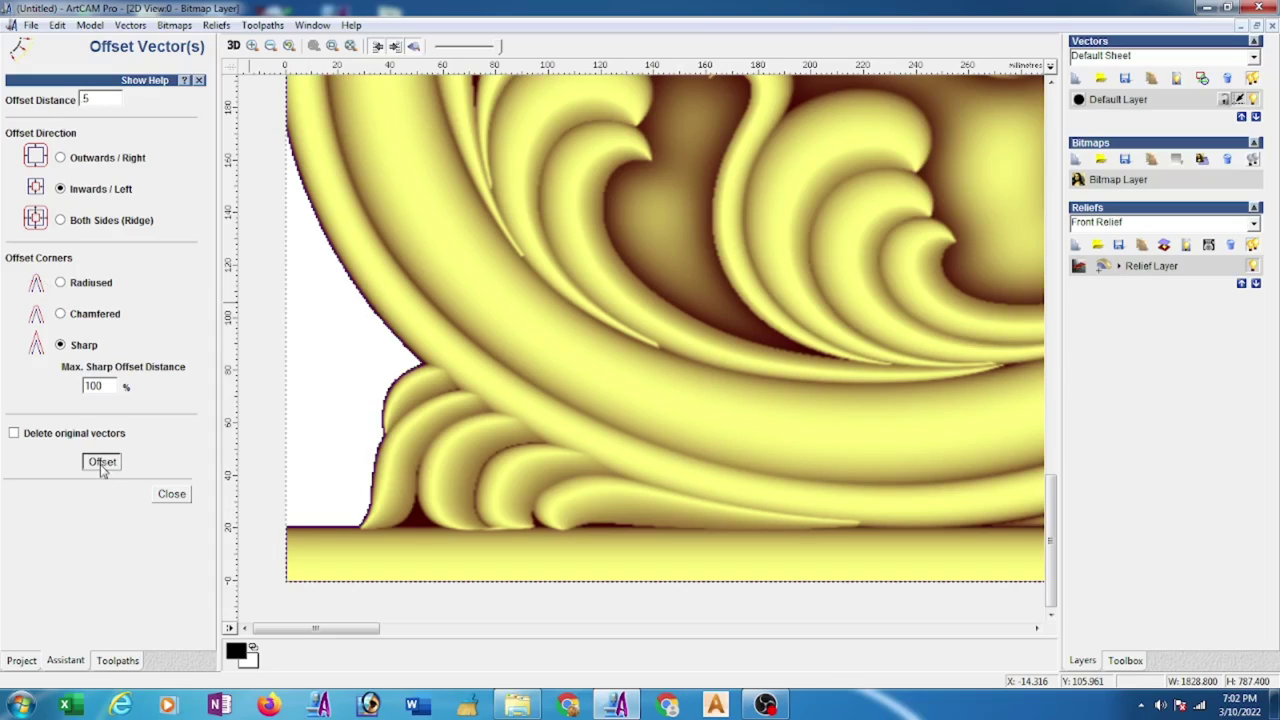
{"action": "left_click", "coordinate": [168, 496]}
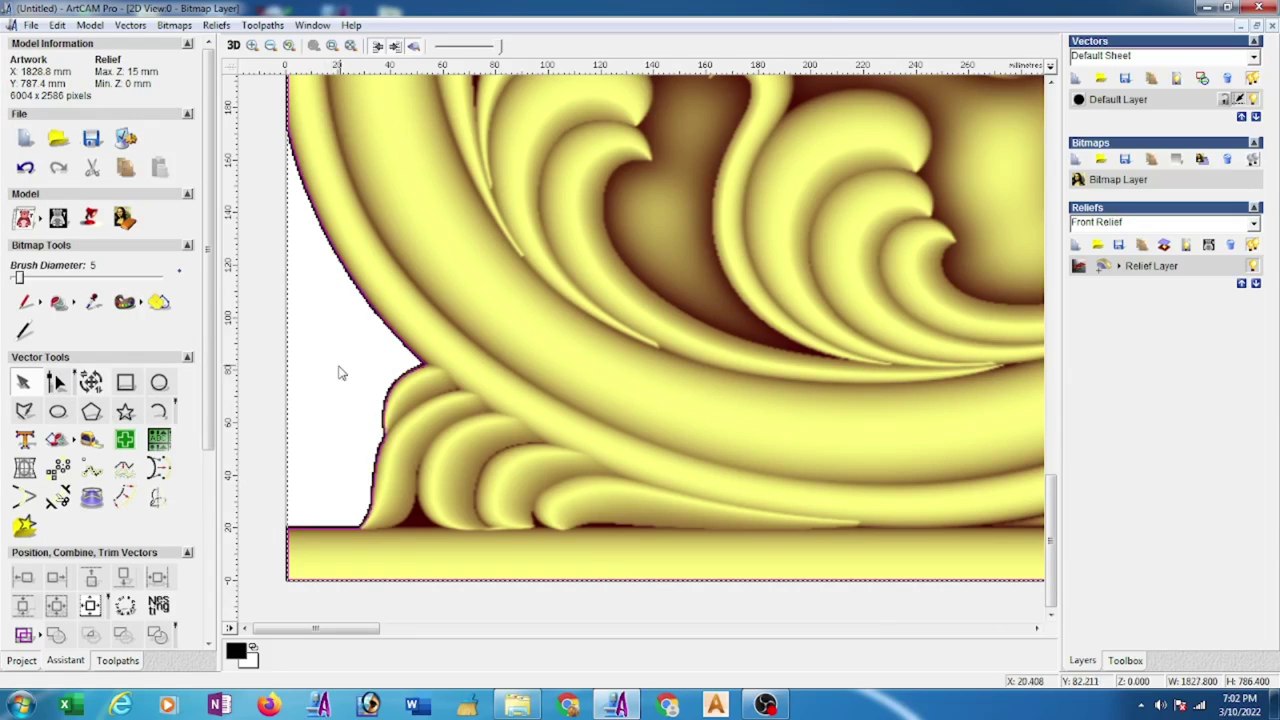
{"action": "scroll", "coordinate": [440, 352], "scroll_direction": "down", "scroll_amount": 3}
- Move the offset outline onto a new Vector Layer 1
{"action": "key", "text": "ctrl+x"}
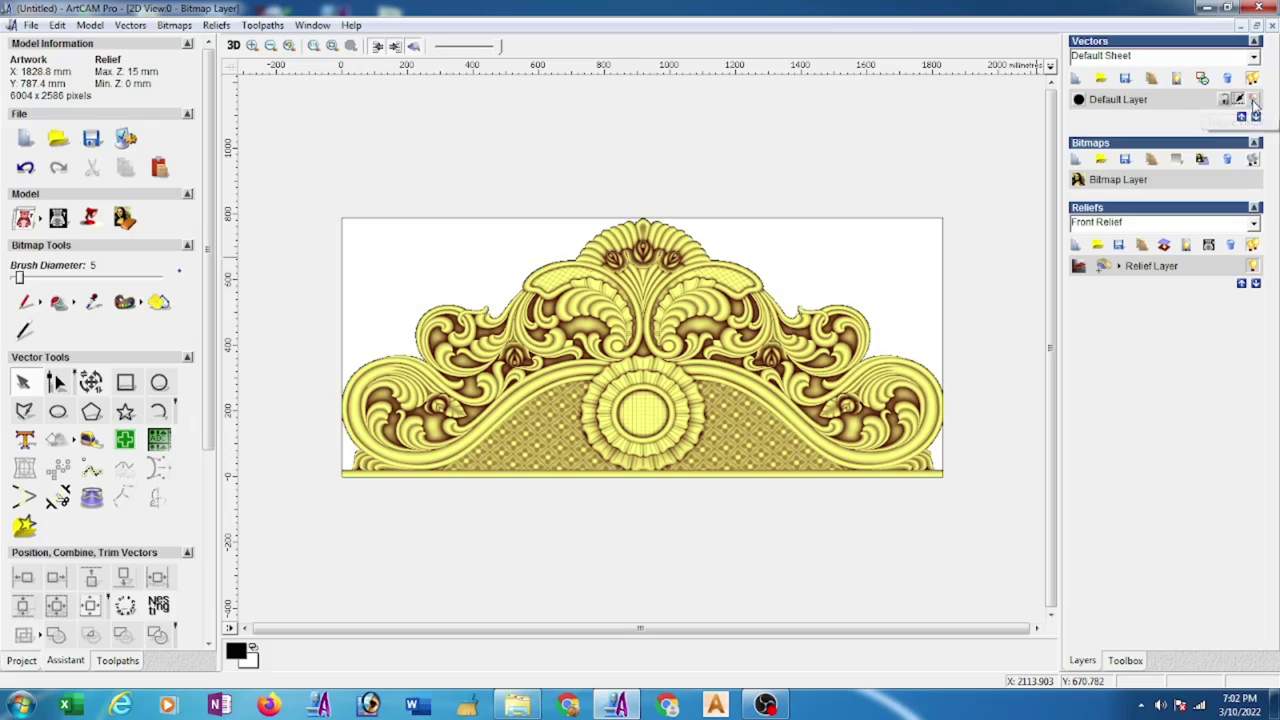
{"action": "left_click", "coordinate": [1076, 79]}
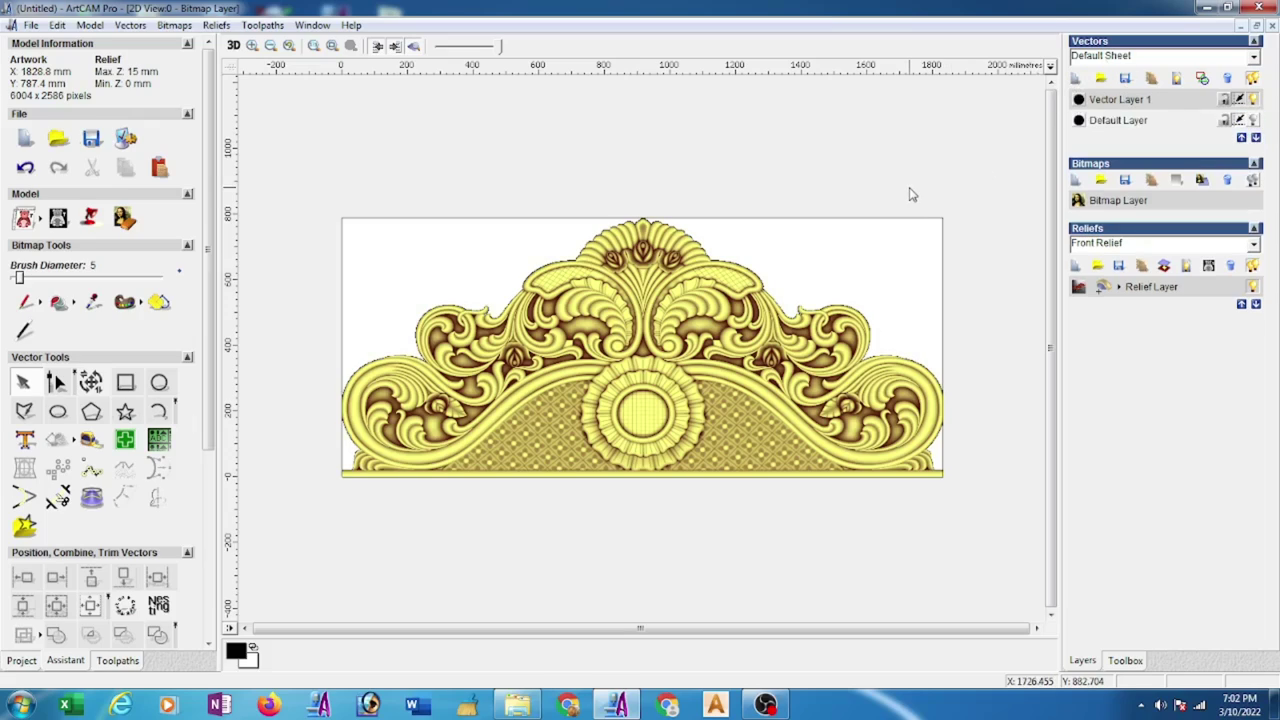
{"action": "key", "text": "ctrl+v"}
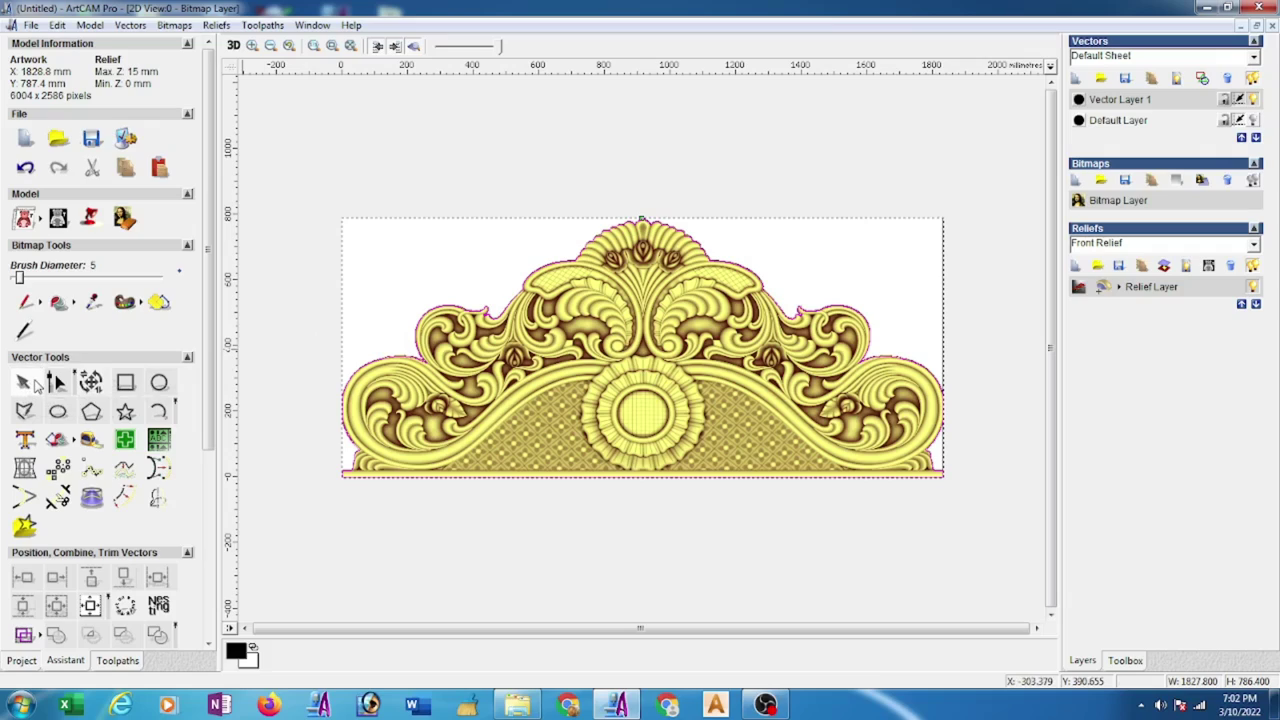
- Rotate the whole model 90° clockwise
{"action": "left_click", "coordinate": [90, 25]}
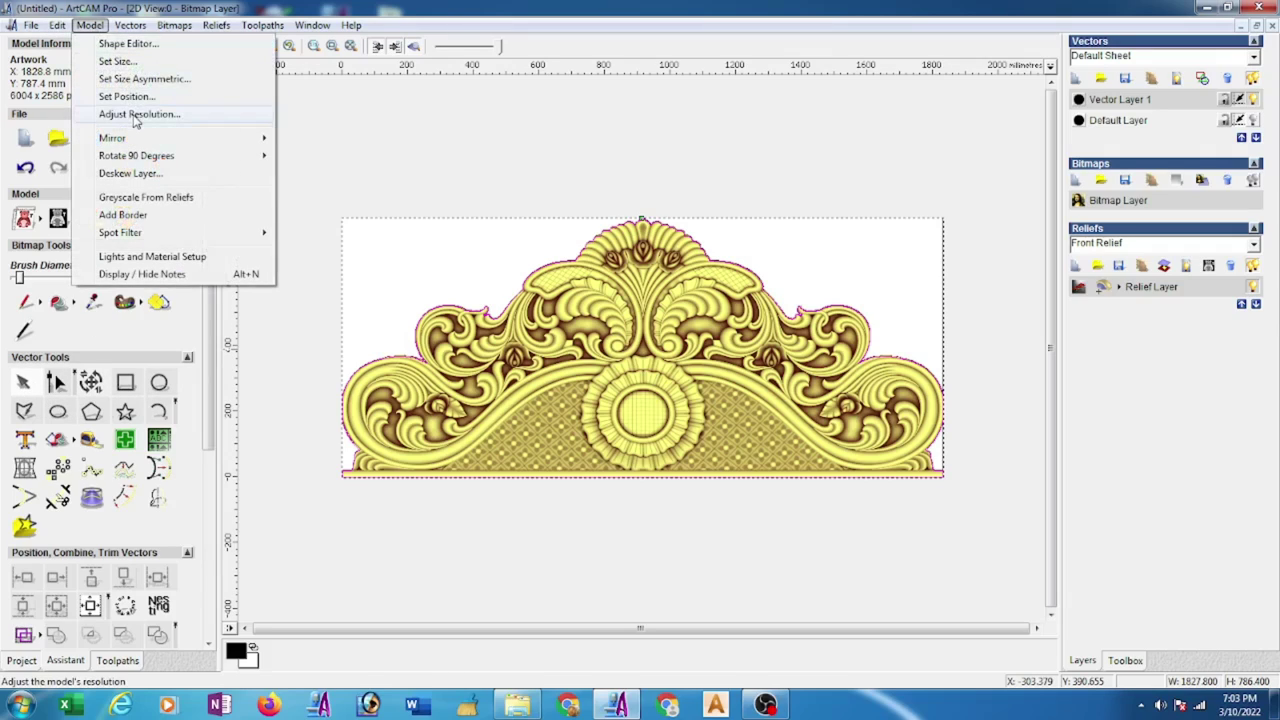
{"action": "mouse_move", "coordinate": [136, 156]}
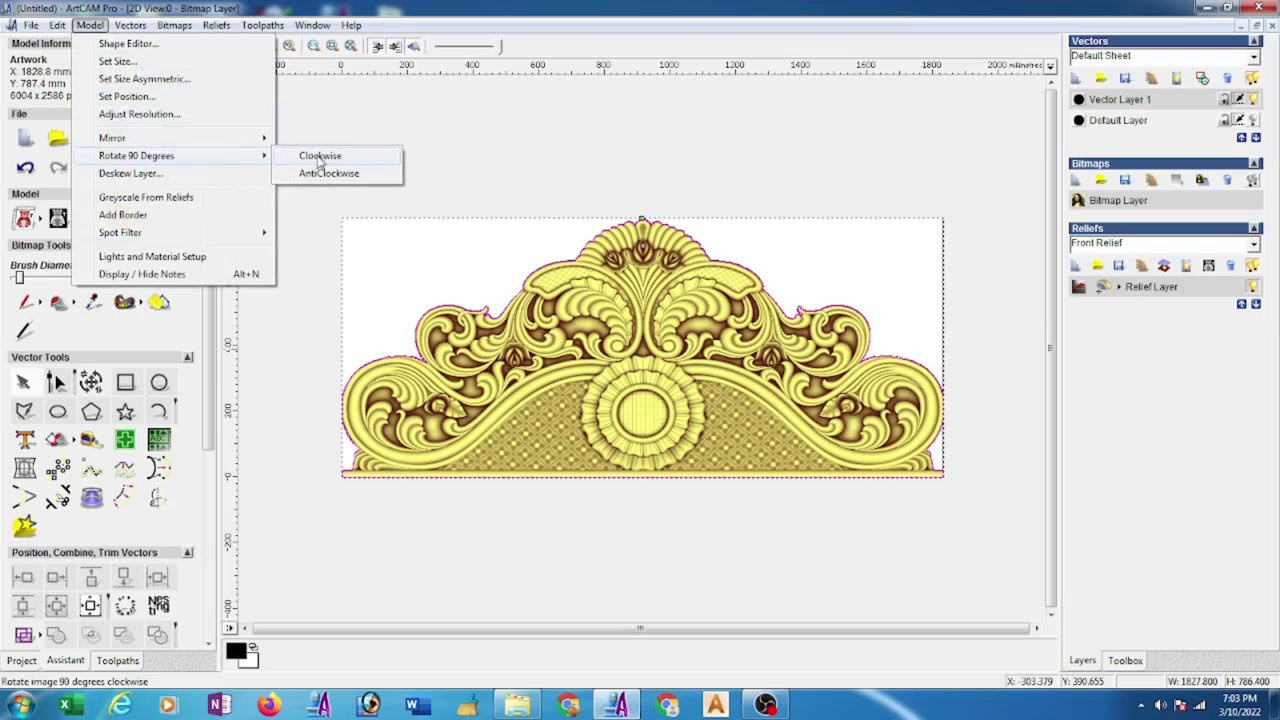
{"action": "left_click", "coordinate": [319, 157]}
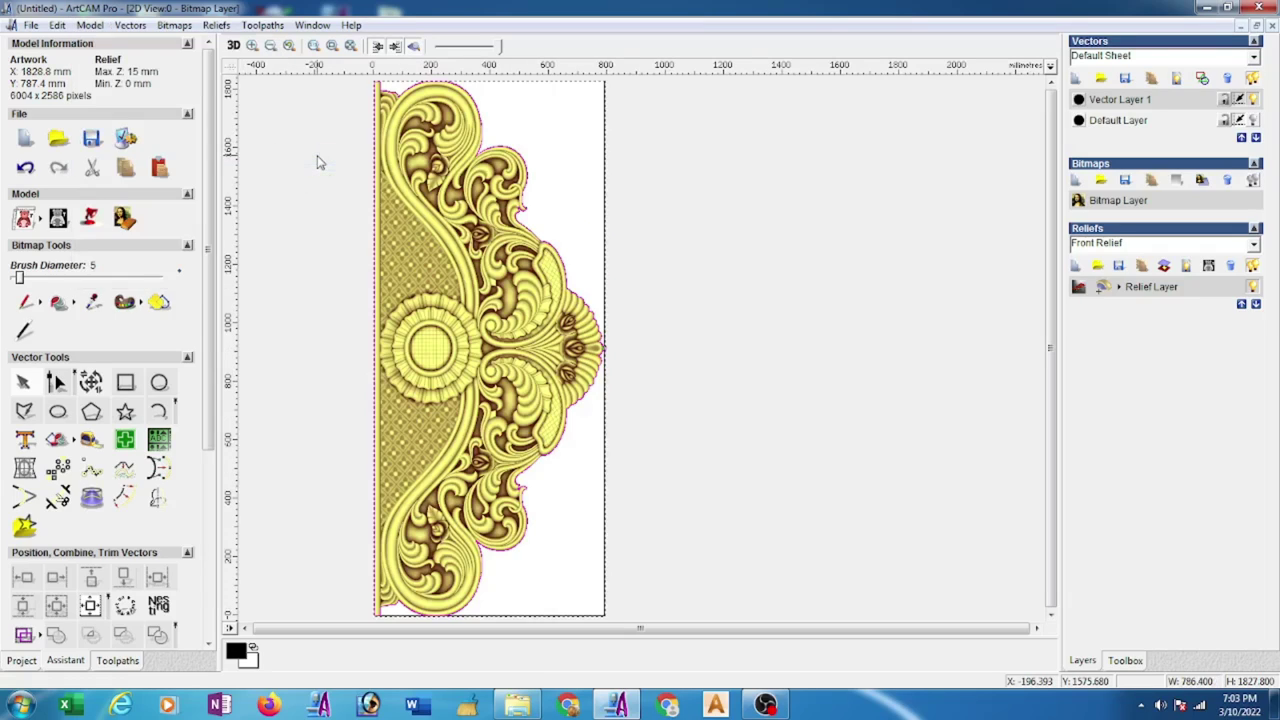
{"action": "left_click", "coordinate": [312, 25]}
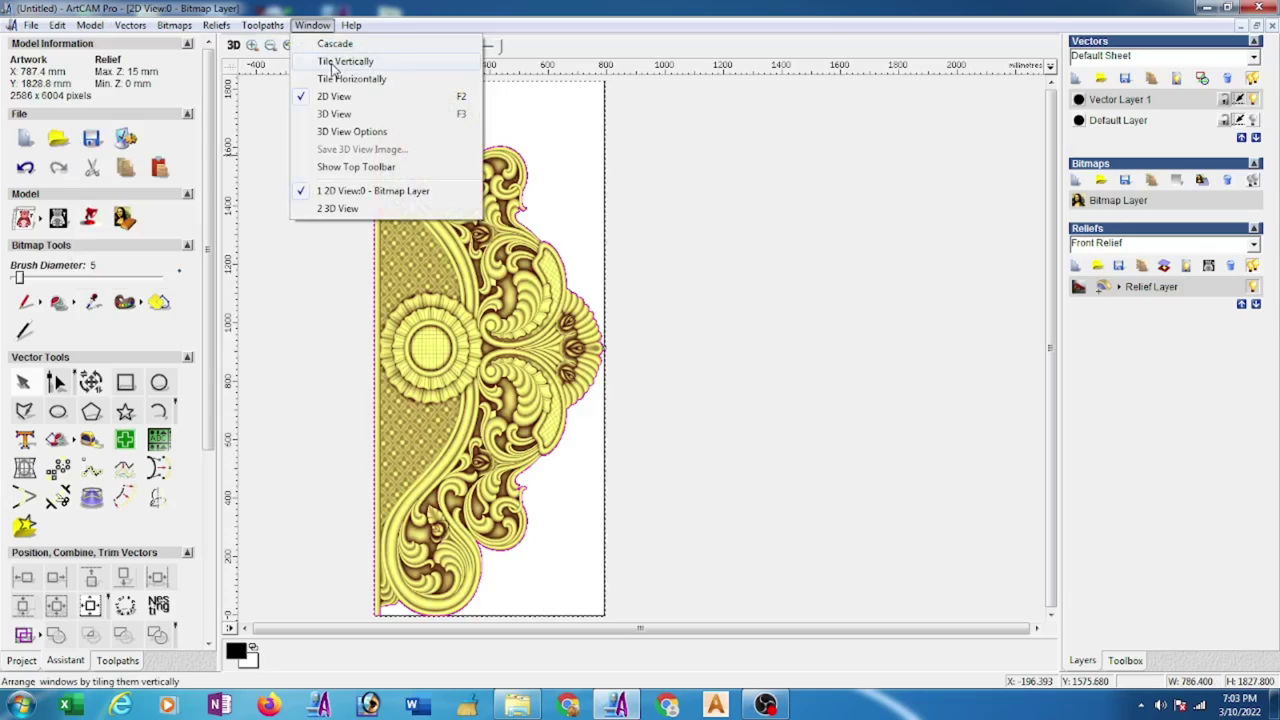
- Tile the 2D and 3D views vertically, face the 3D relief frontally, and select the boundary outline
{"action": "left_click", "coordinate": [335, 64]}
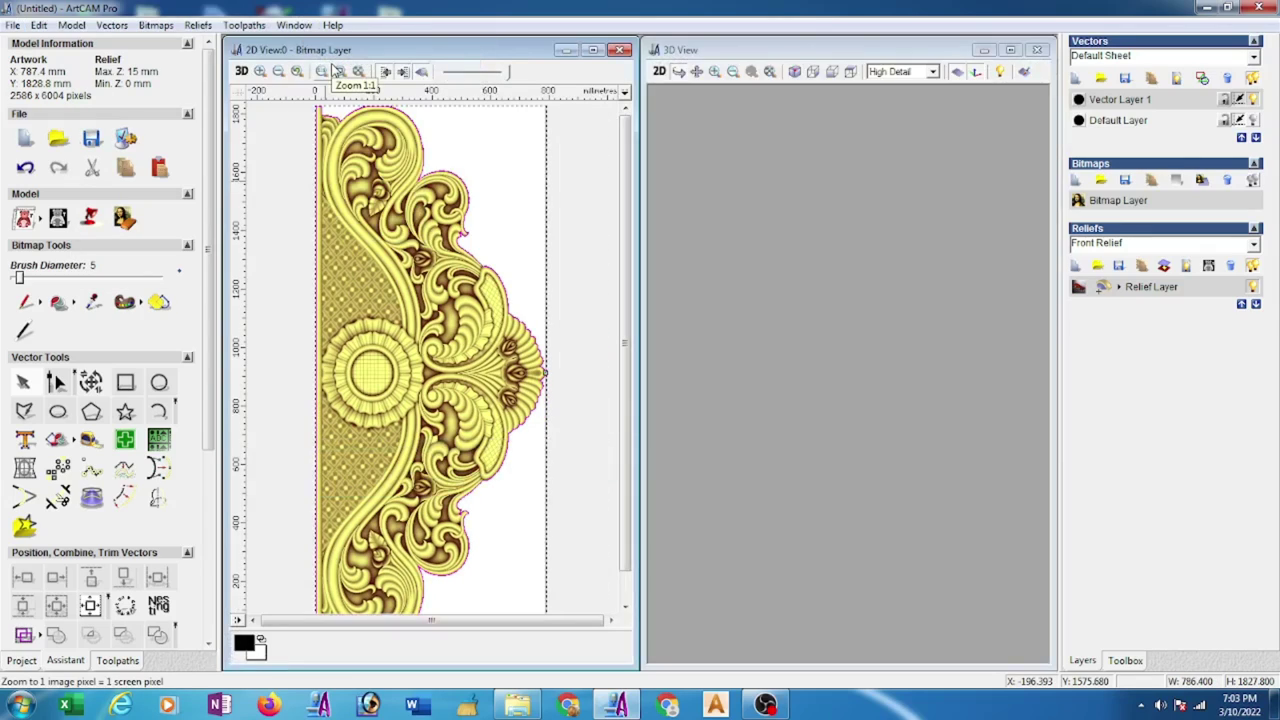
{"action": "left_click_drag", "start_coordinate": [930, 340], "coordinate": [826, 598]}
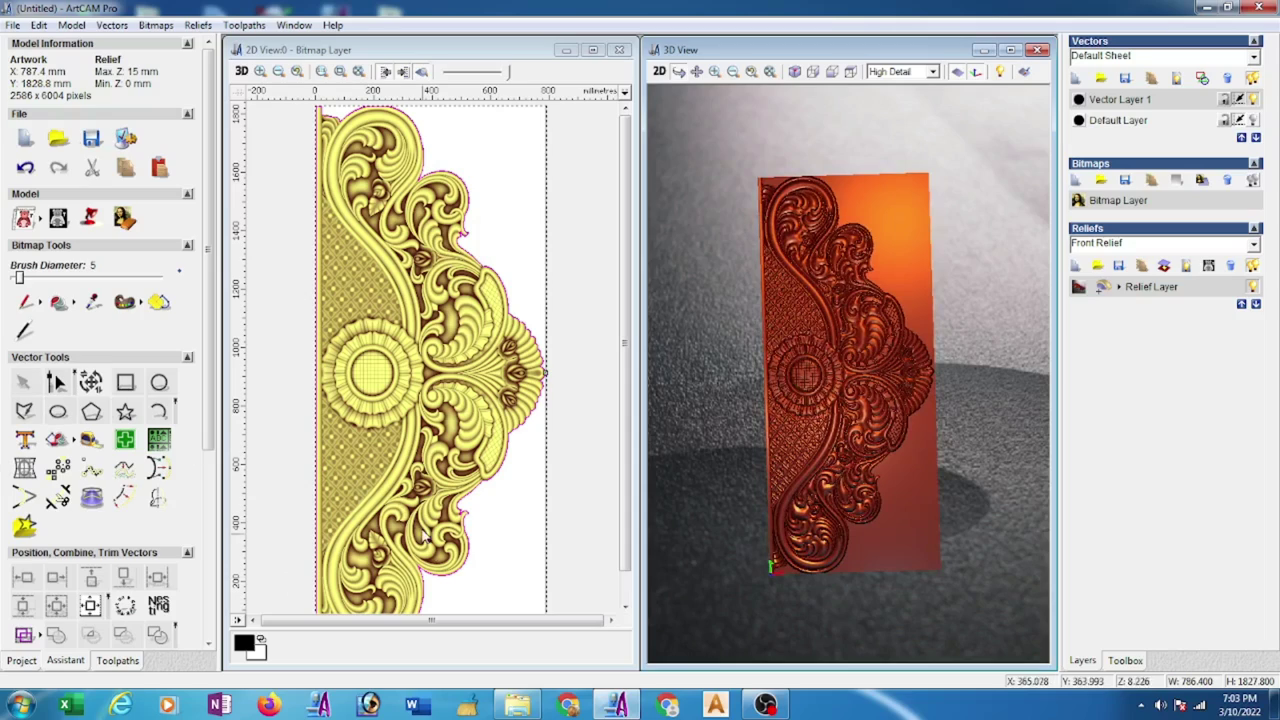
{"action": "left_click", "coordinate": [477, 567]}
{"action": "scroll", "coordinate": [477, 567], "scroll_direction": "down", "scroll_amount": 2}
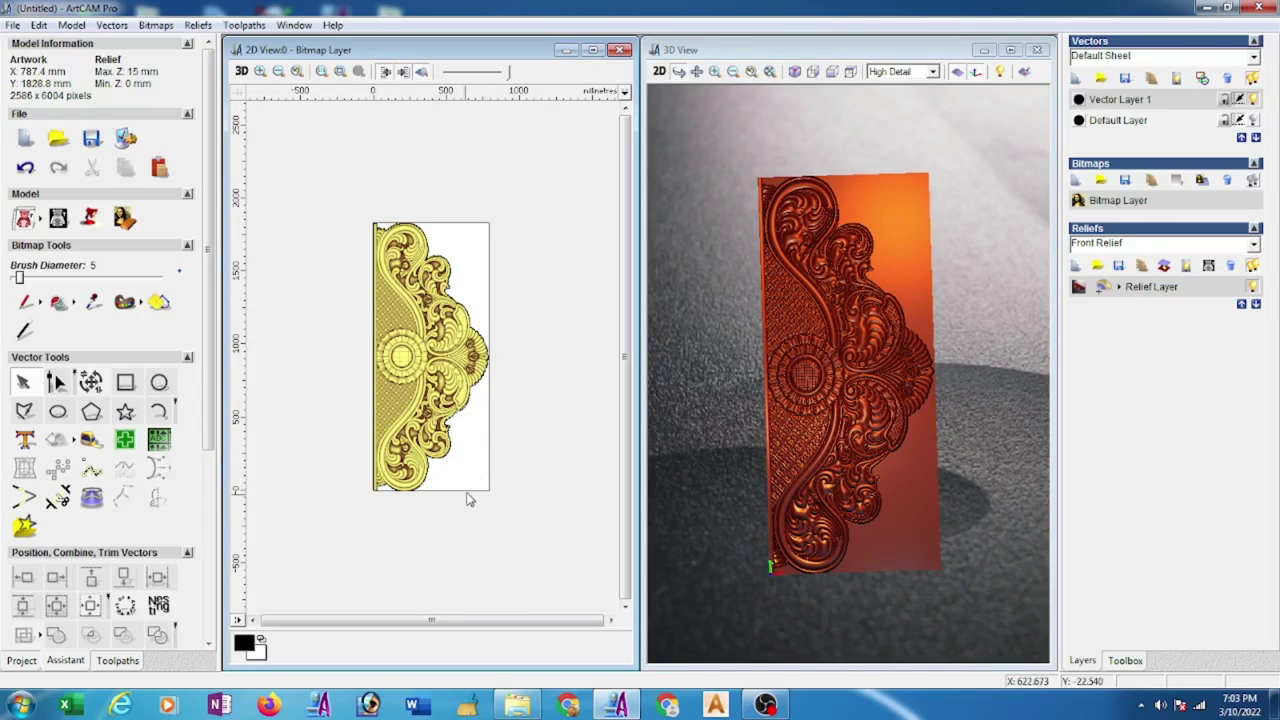
{"action": "left_click_drag", "start_coordinate": [947, 537], "coordinate": [918, 545]}
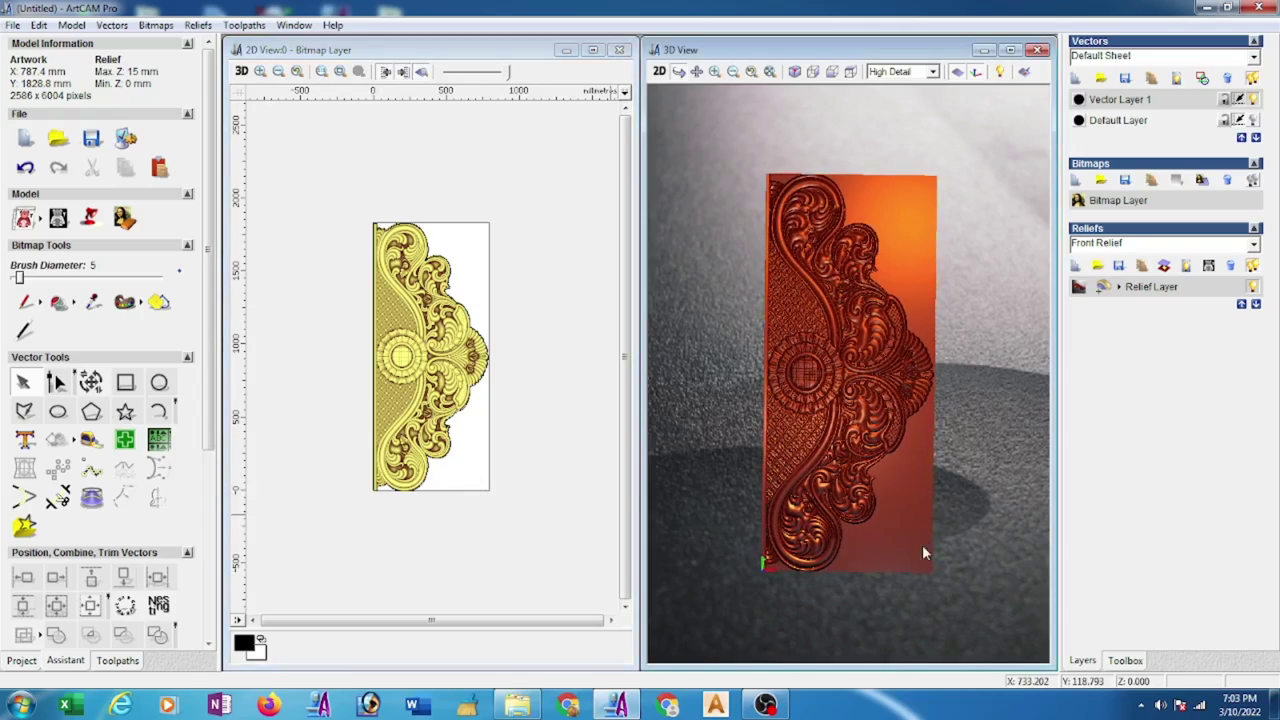
{"action": "left_click", "coordinate": [426, 483]}
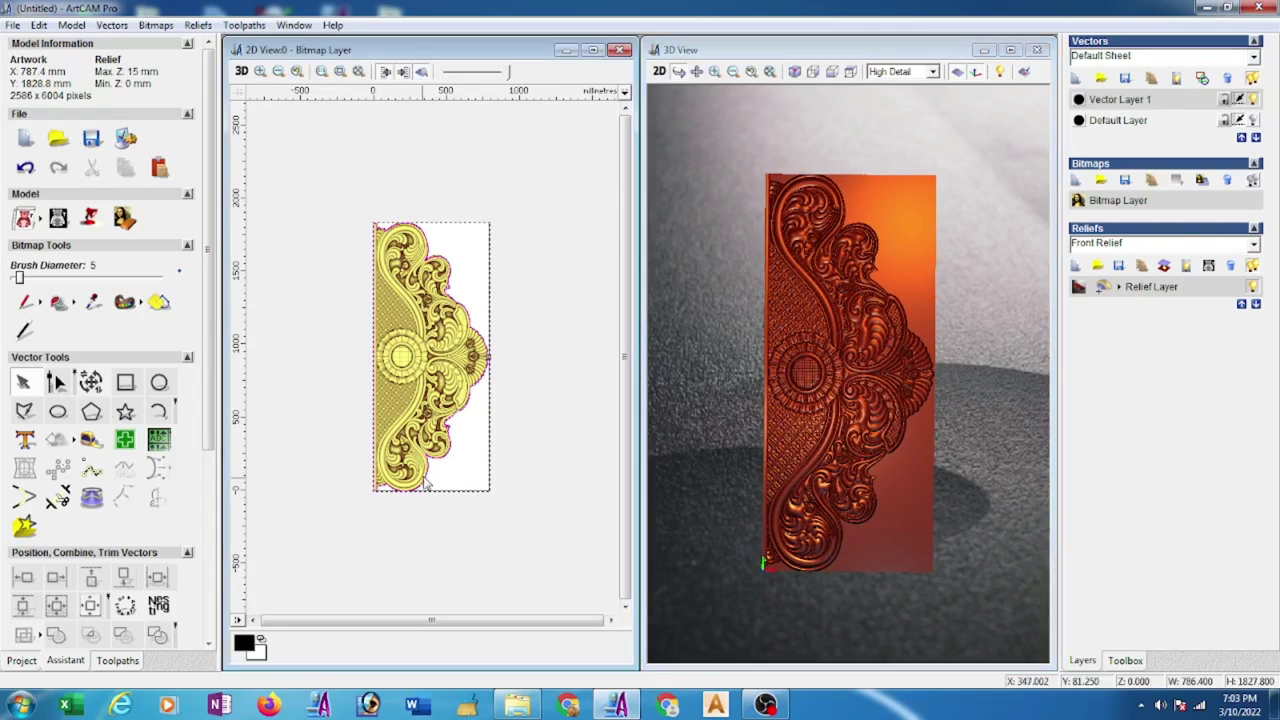
- Start a 2D profiling toolpath using the End Mill 6 mm with an edited stepdown
{"action": "left_click", "coordinate": [118, 661]}
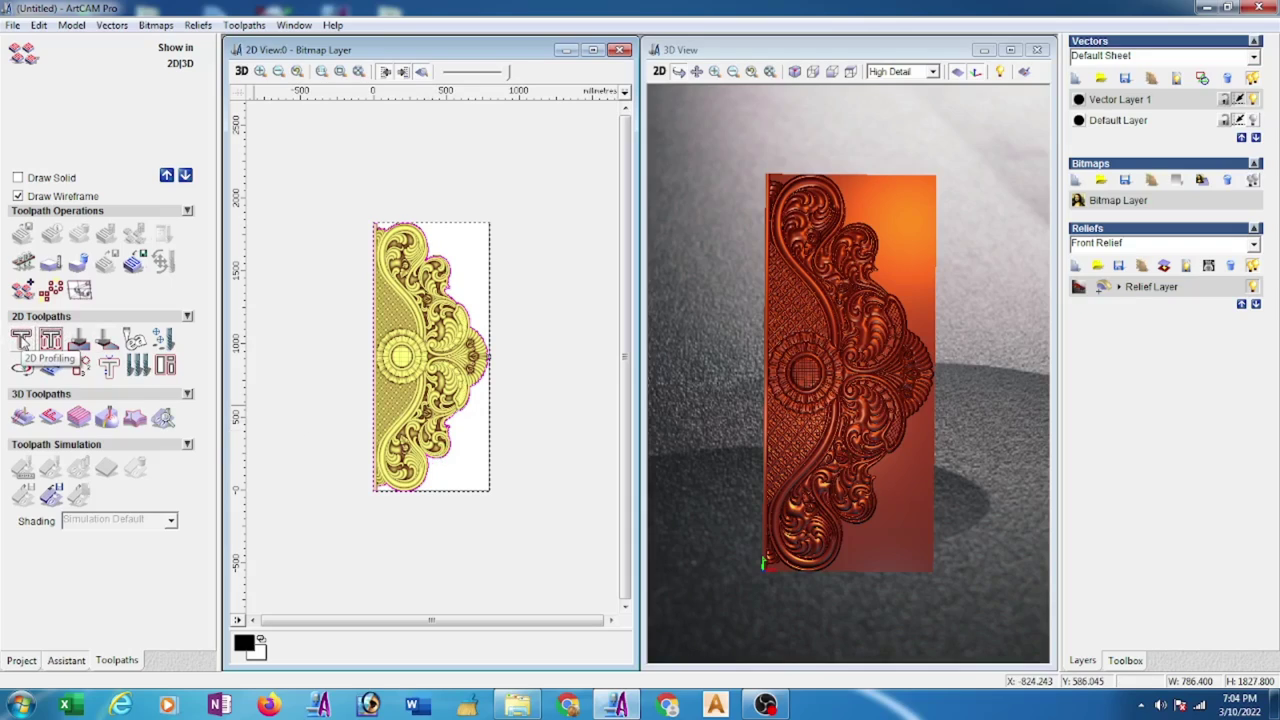
{"action": "left_click", "coordinate": [21, 341]}
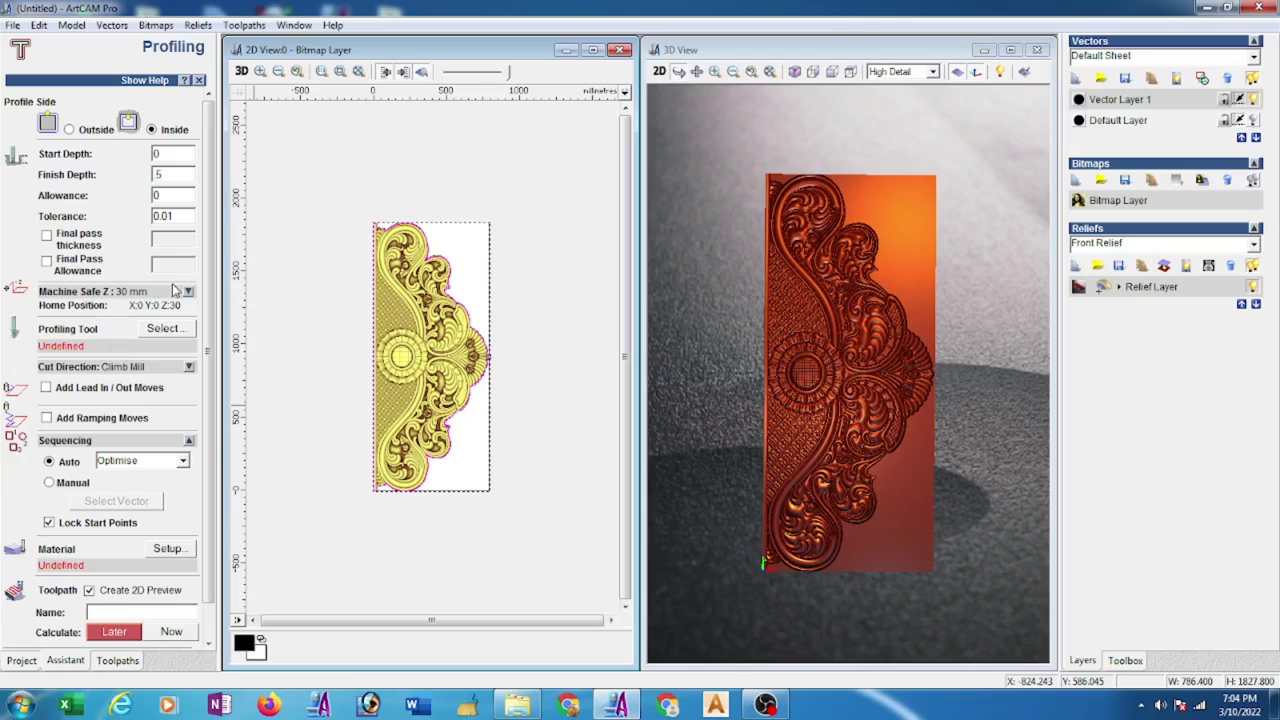
{"action": "left_click", "coordinate": [188, 292]}
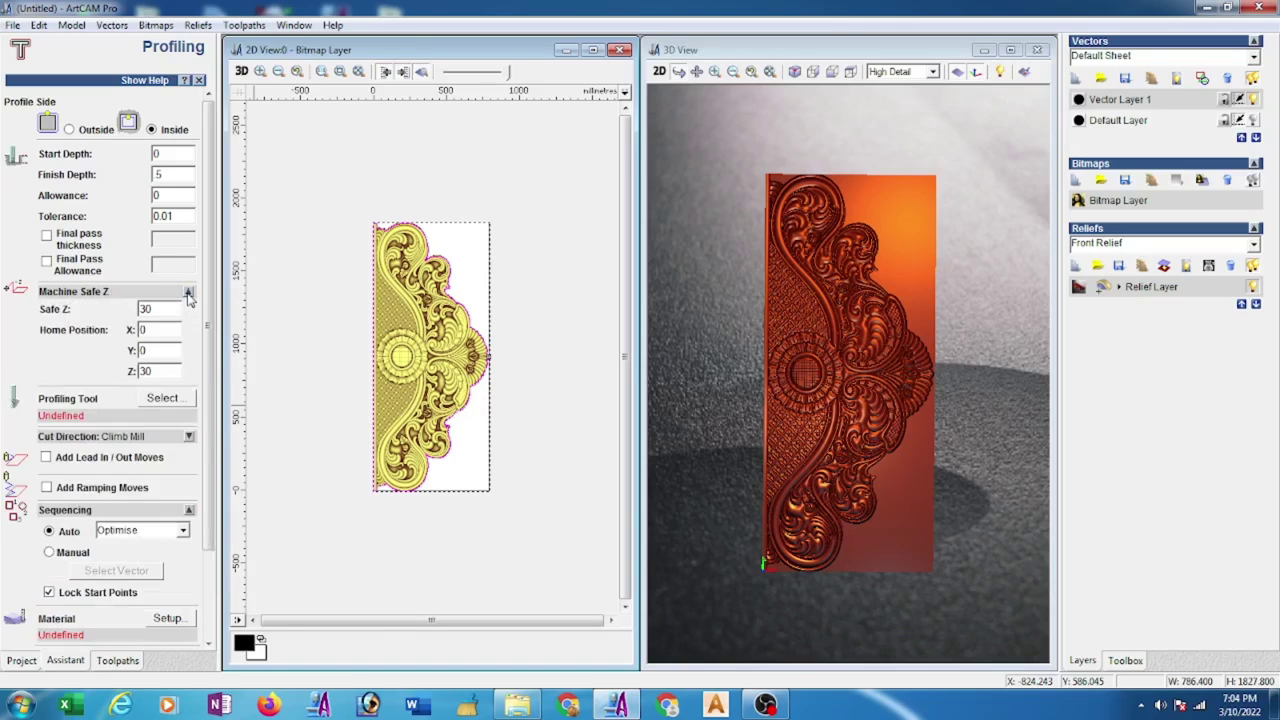
{"action": "left_click", "coordinate": [188, 293]}
{"action": "left_click", "coordinate": [165, 329]}
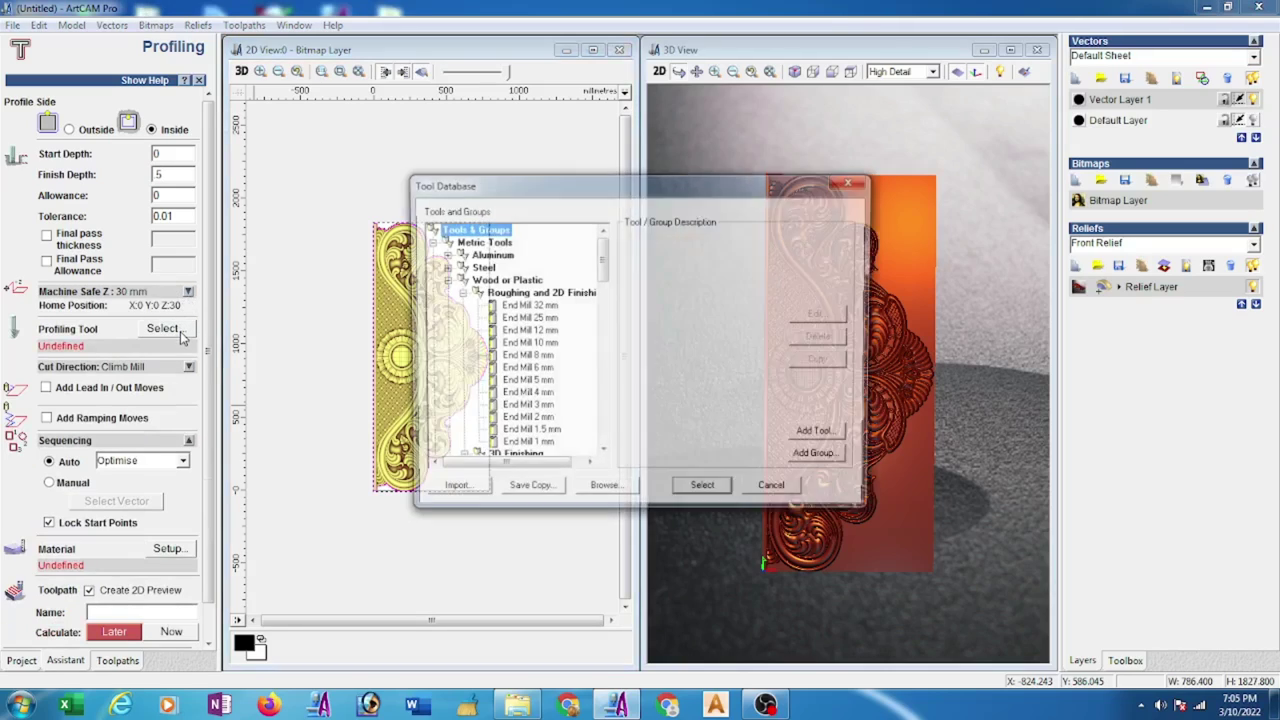
{"action": "left_click", "coordinate": [530, 370]}
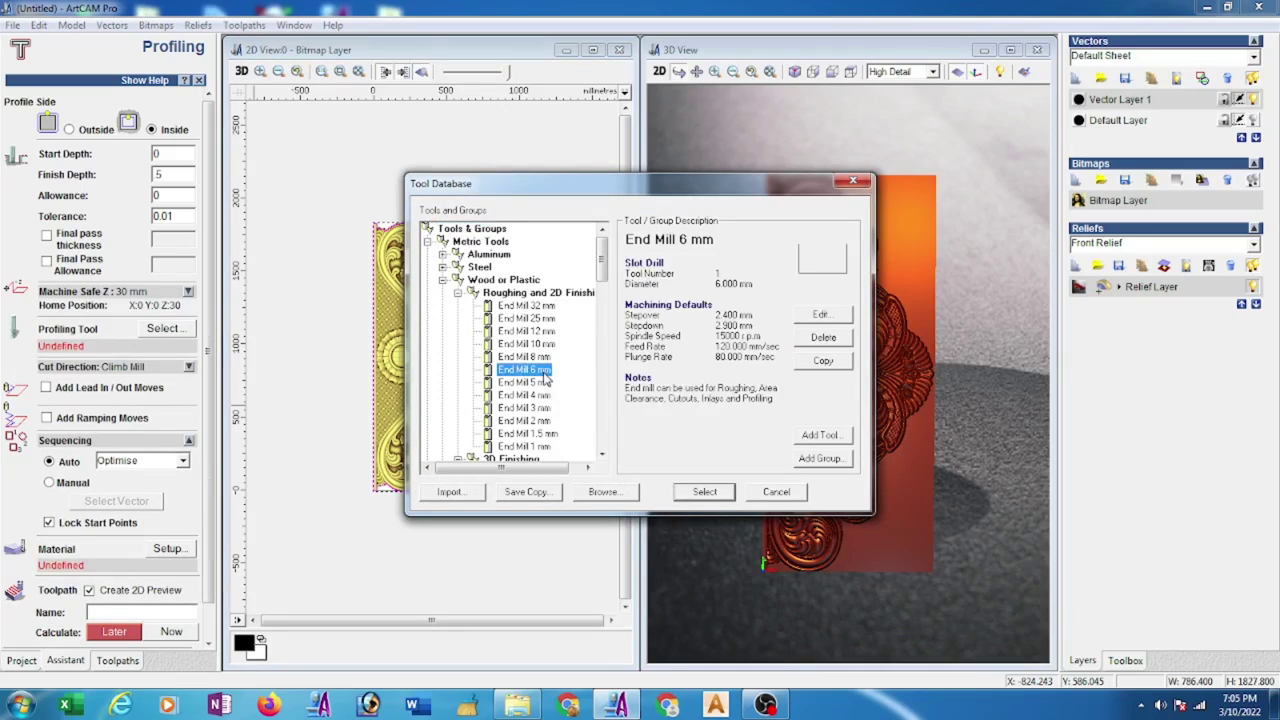
{"action": "left_click", "coordinate": [815, 318]}
{"action": "left_click_drag", "start_coordinate": [845, 240], "coordinate": [808, 245]}
{"action": "type", "text": "5"}
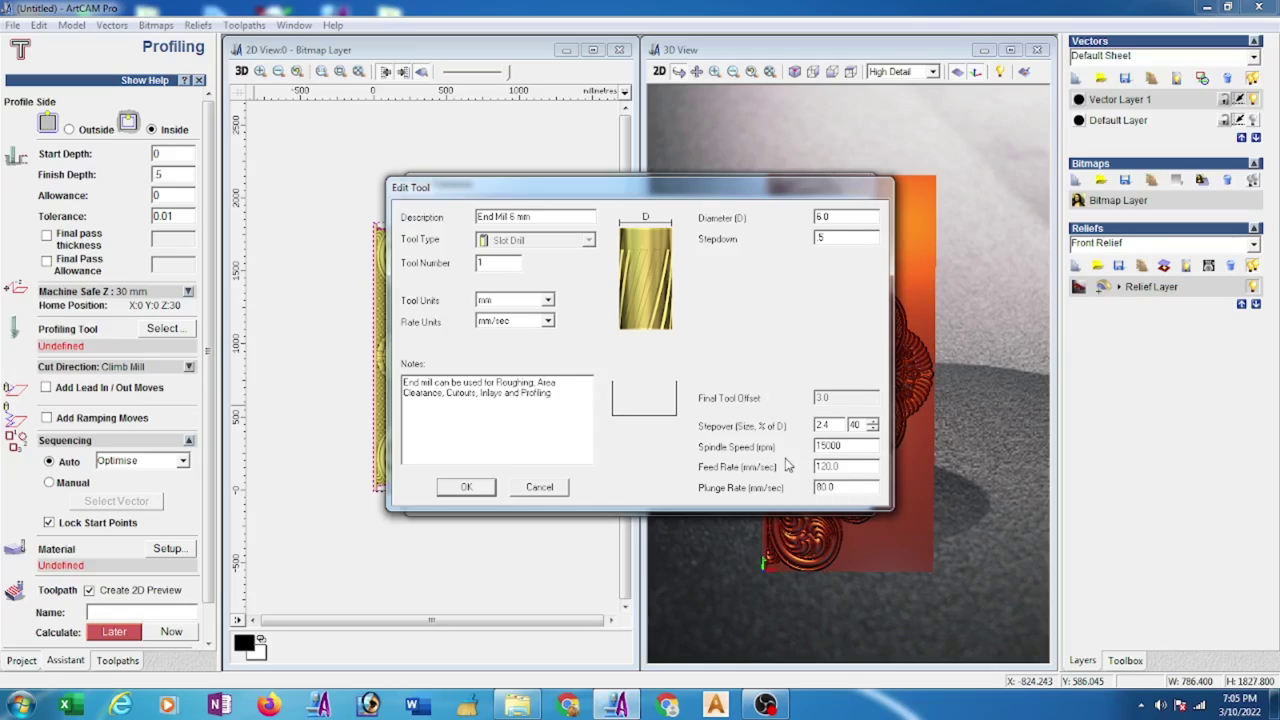
{"action": "left_click", "coordinate": [484, 489]}
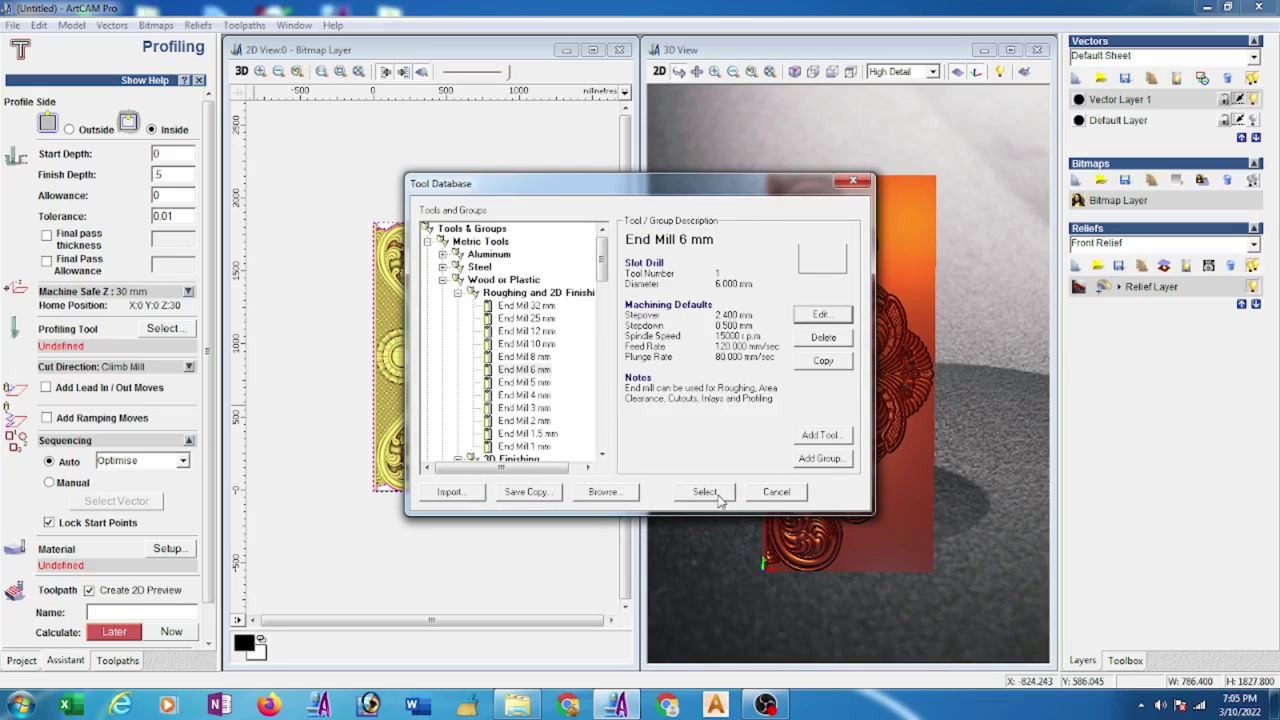
{"action": "left_click", "coordinate": [705, 491]}
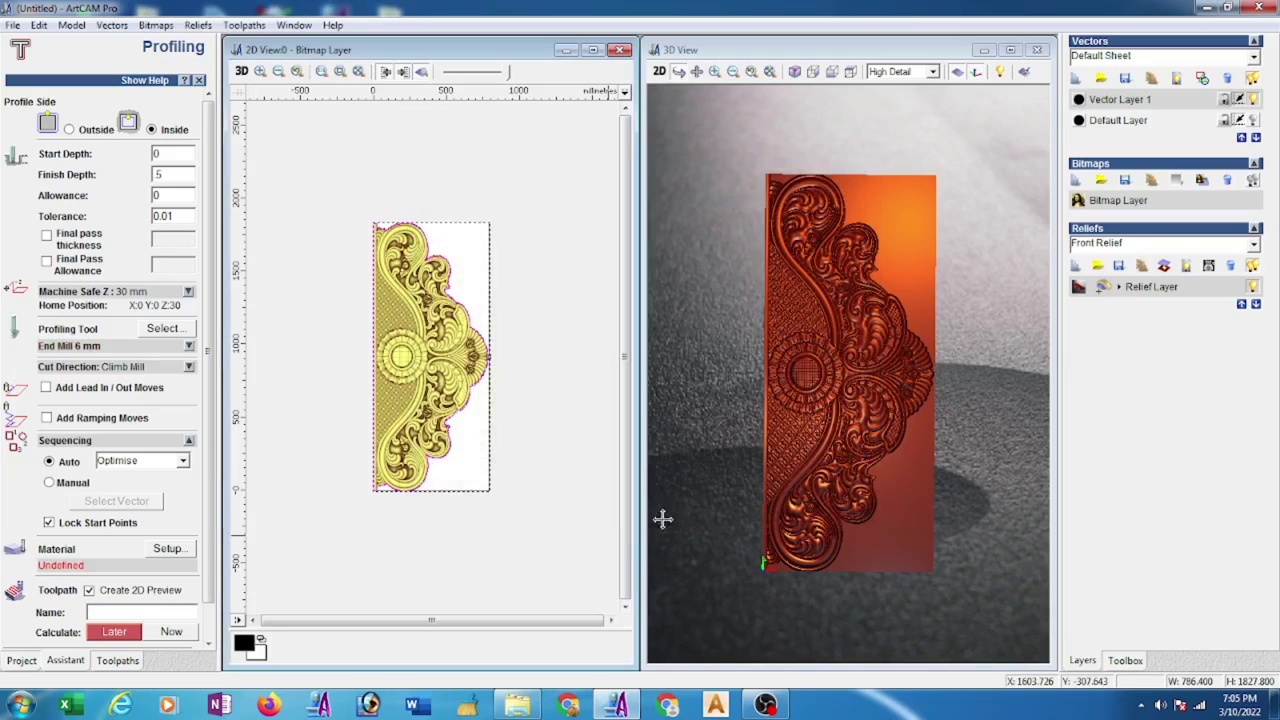
- Set the material thickness to 40 mm and calculate the Profile toolpath
{"action": "left_click", "coordinate": [168, 549]}
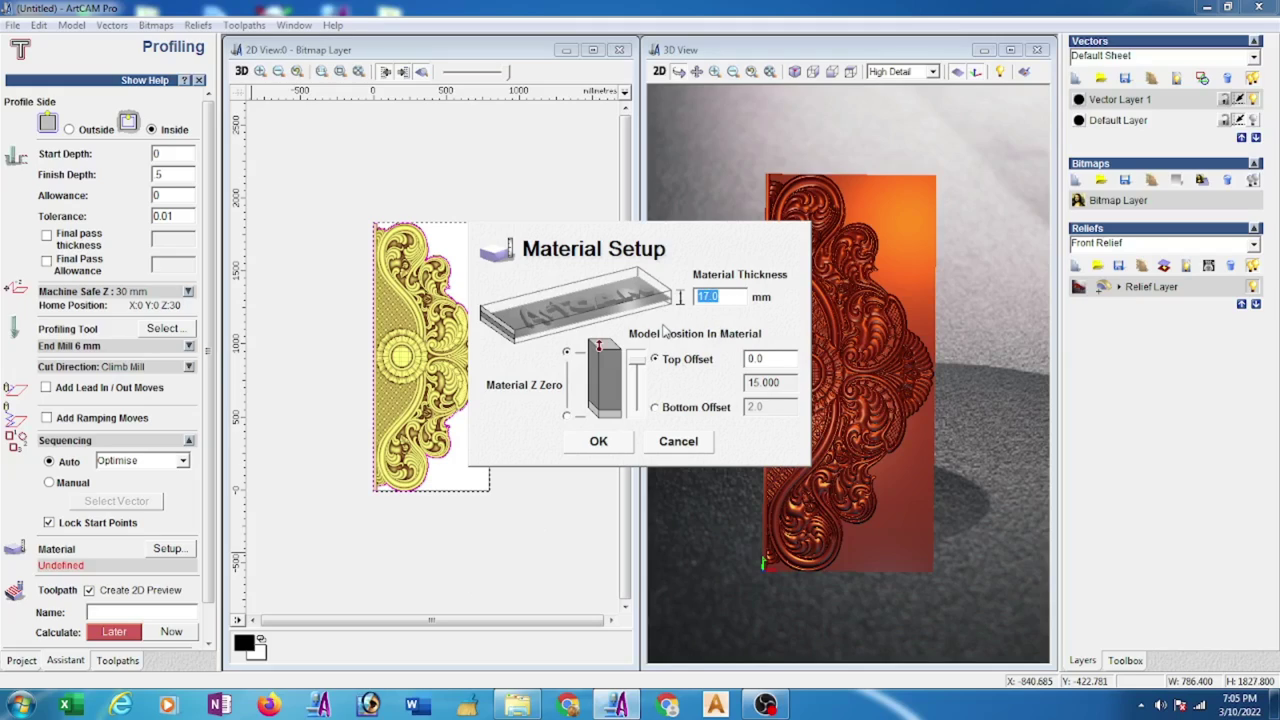
{"action": "type", "text": "40"}
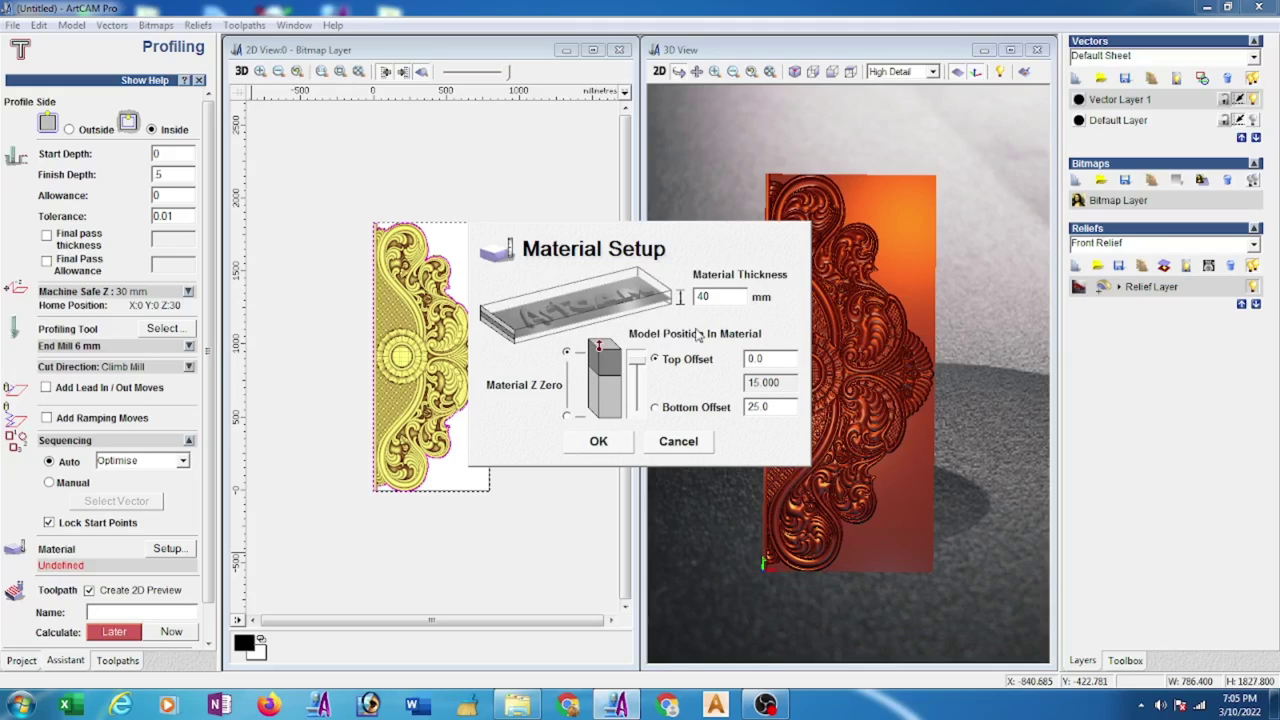
{"action": "left_click", "coordinate": [597, 441]}
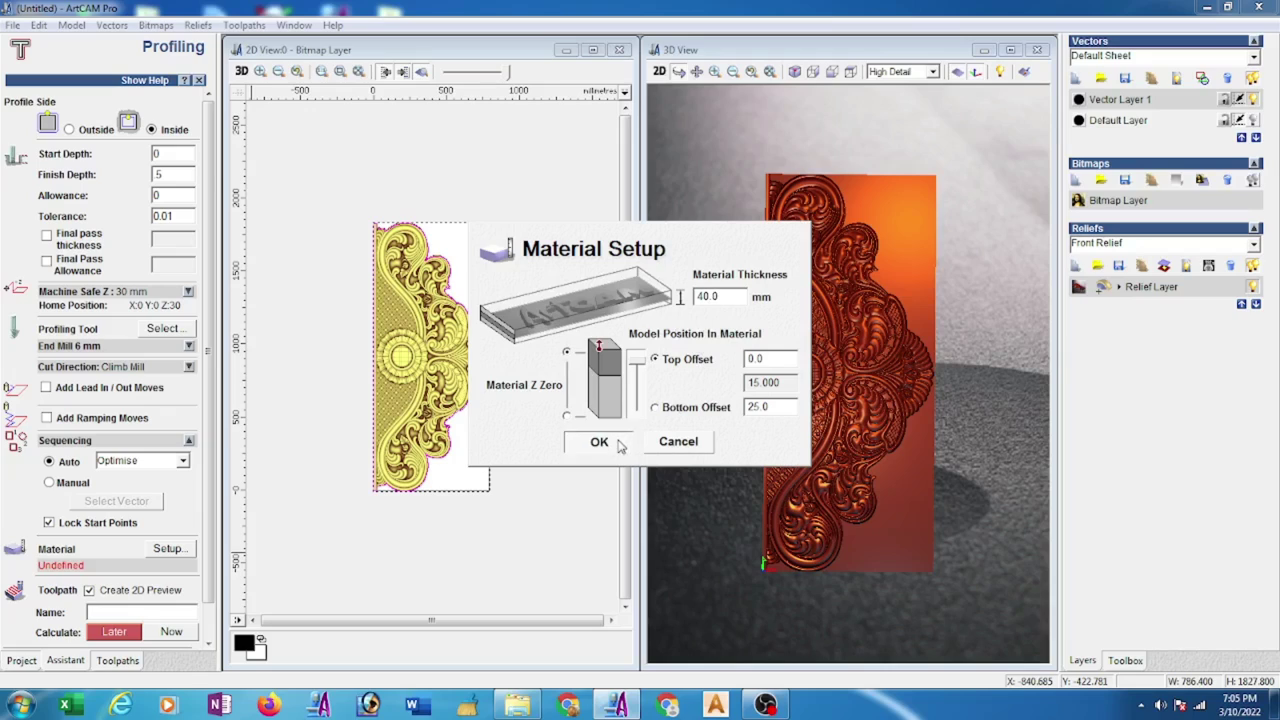
{"action": "scroll", "coordinate": [190, 563], "scroll_direction": "down", "scroll_amount": 1}
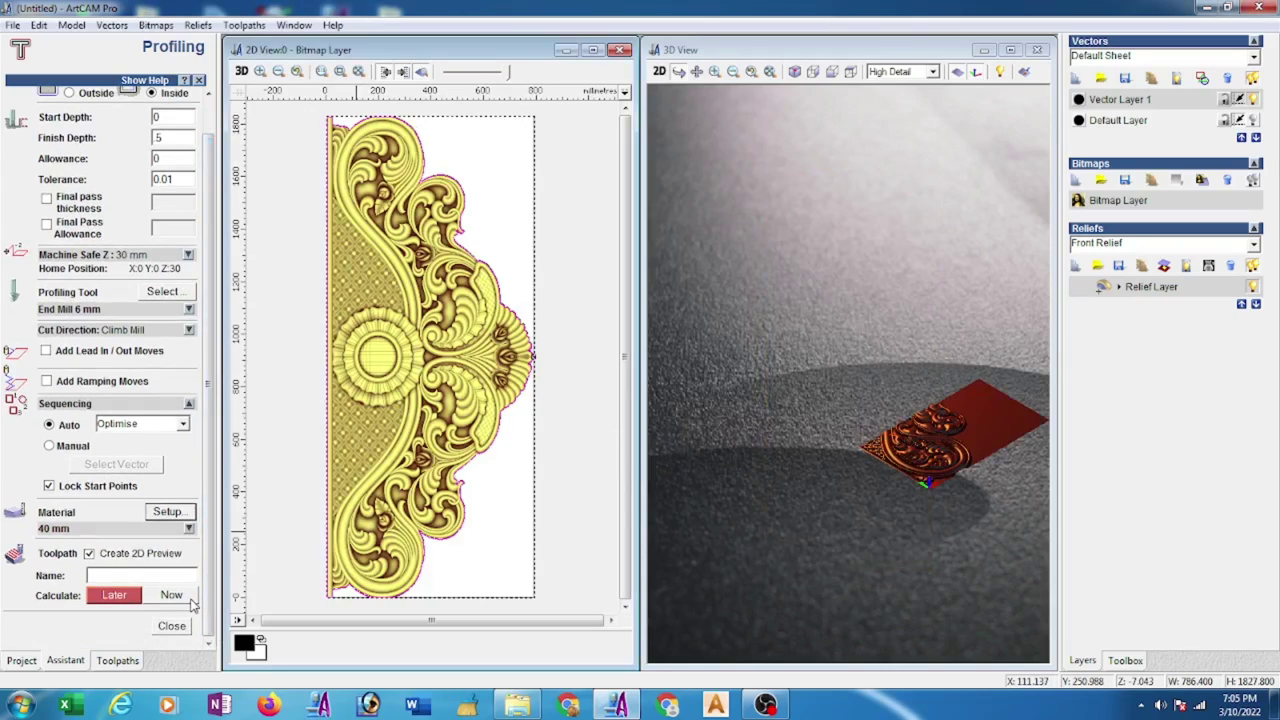
{"action": "left_click", "coordinate": [187, 598]}
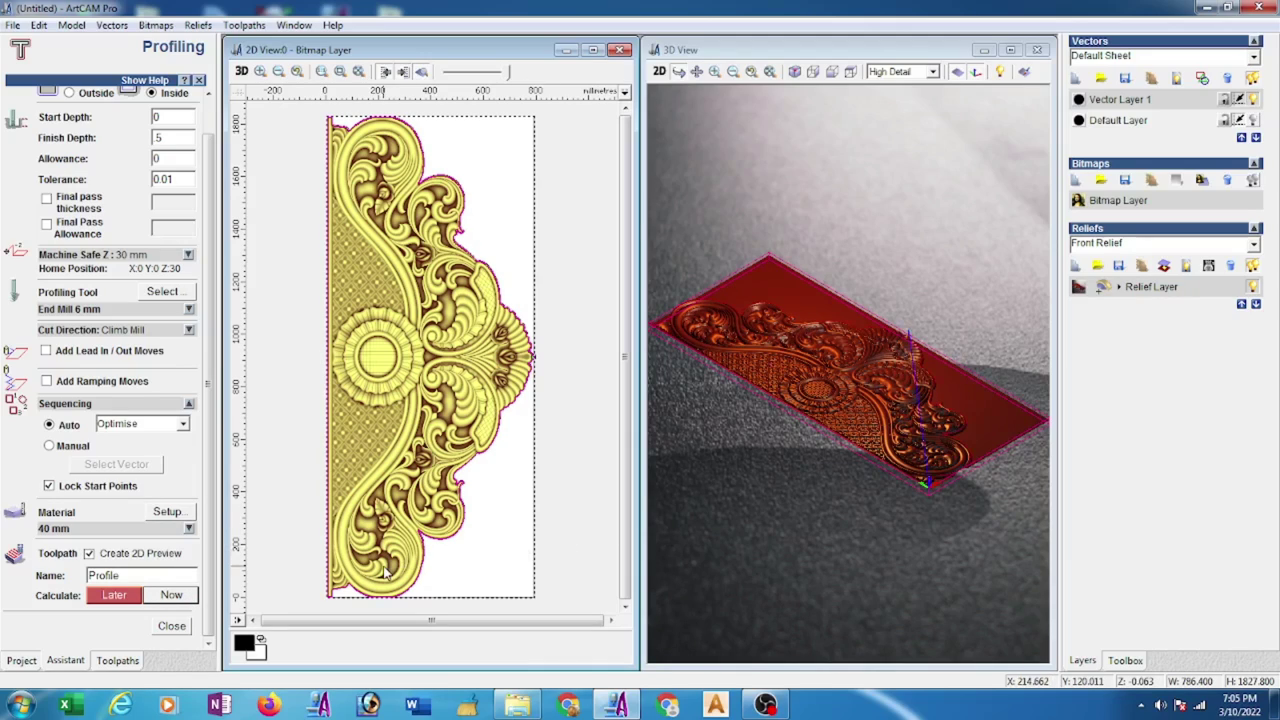
{"action": "left_click", "coordinate": [173, 626]}
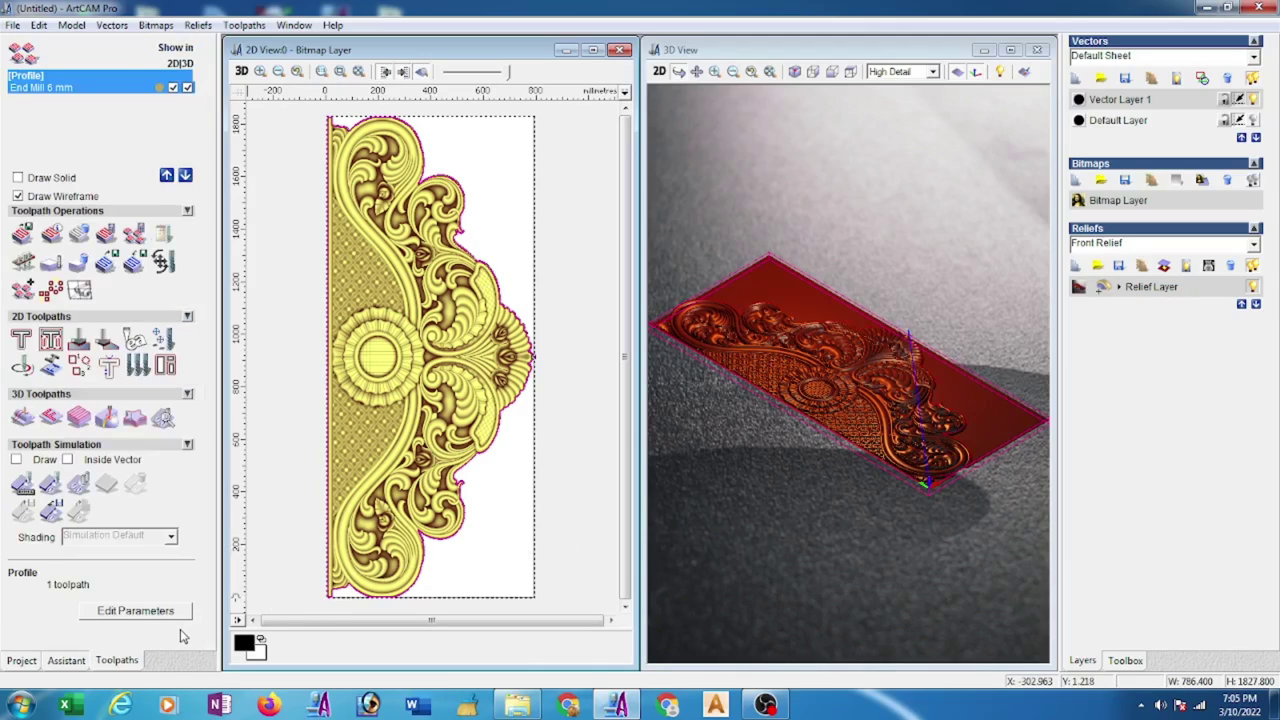
- Set up Z Level Roughing within the selected vector using the 6 mm end mill at 5 mm stepdown
{"action": "left_click", "coordinate": [80, 424]}
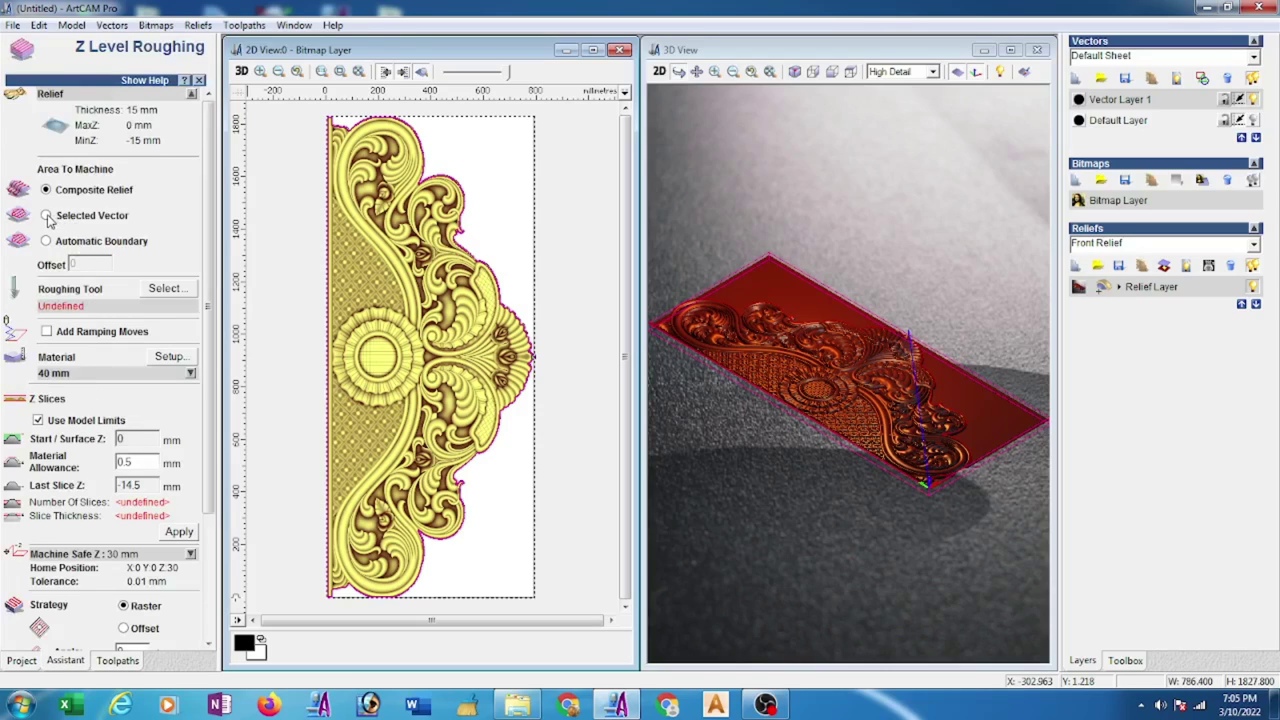
{"action": "left_click", "coordinate": [46, 216]}
{"action": "left_click", "coordinate": [165, 289]}
{"action": "left_click", "coordinate": [555, 370]}
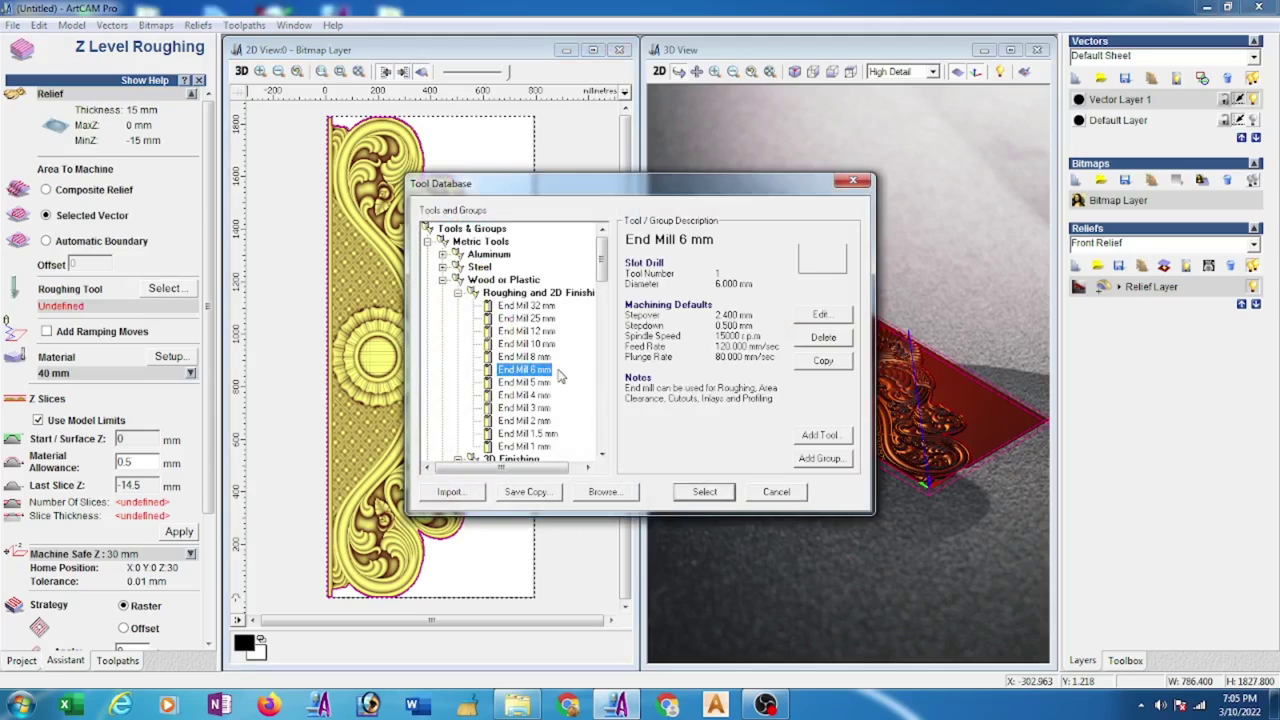
{"action": "left_click", "coordinate": [820, 316]}
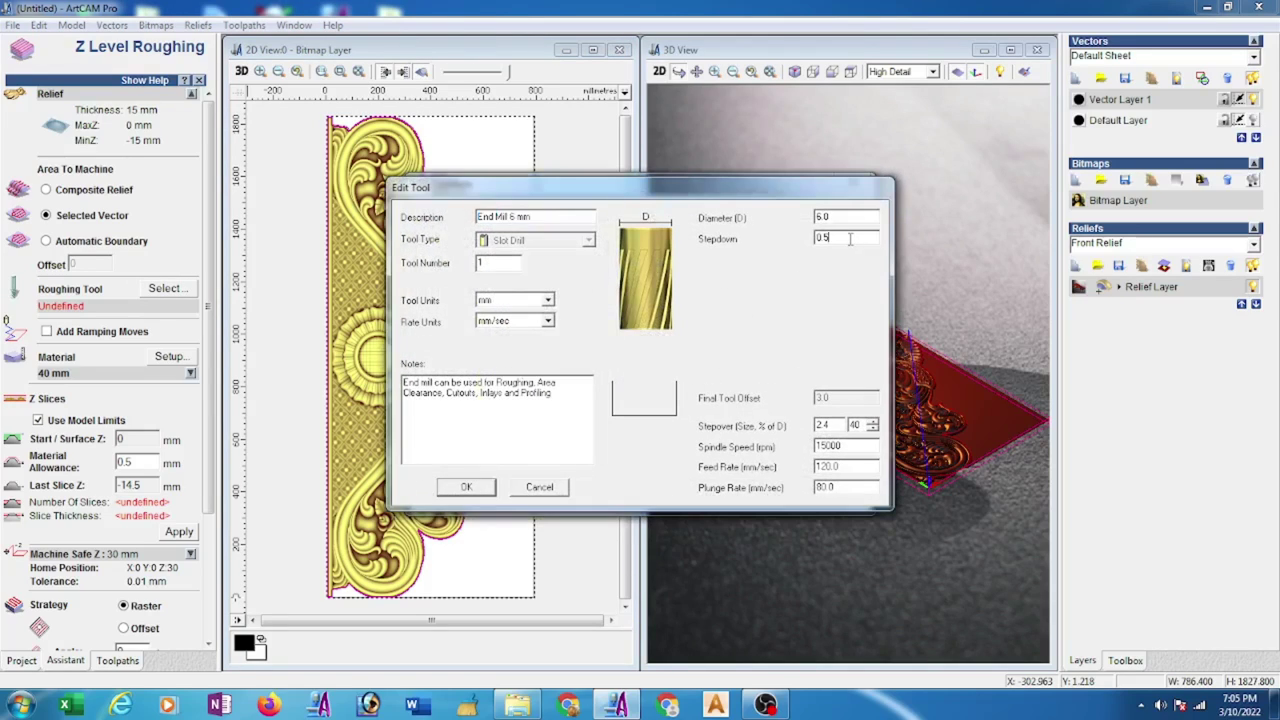
{"action": "left_click_drag", "start_coordinate": [851, 240], "coordinate": [784, 245]}
{"action": "type", "text": "5"}
{"action": "left_click", "coordinate": [468, 487]}
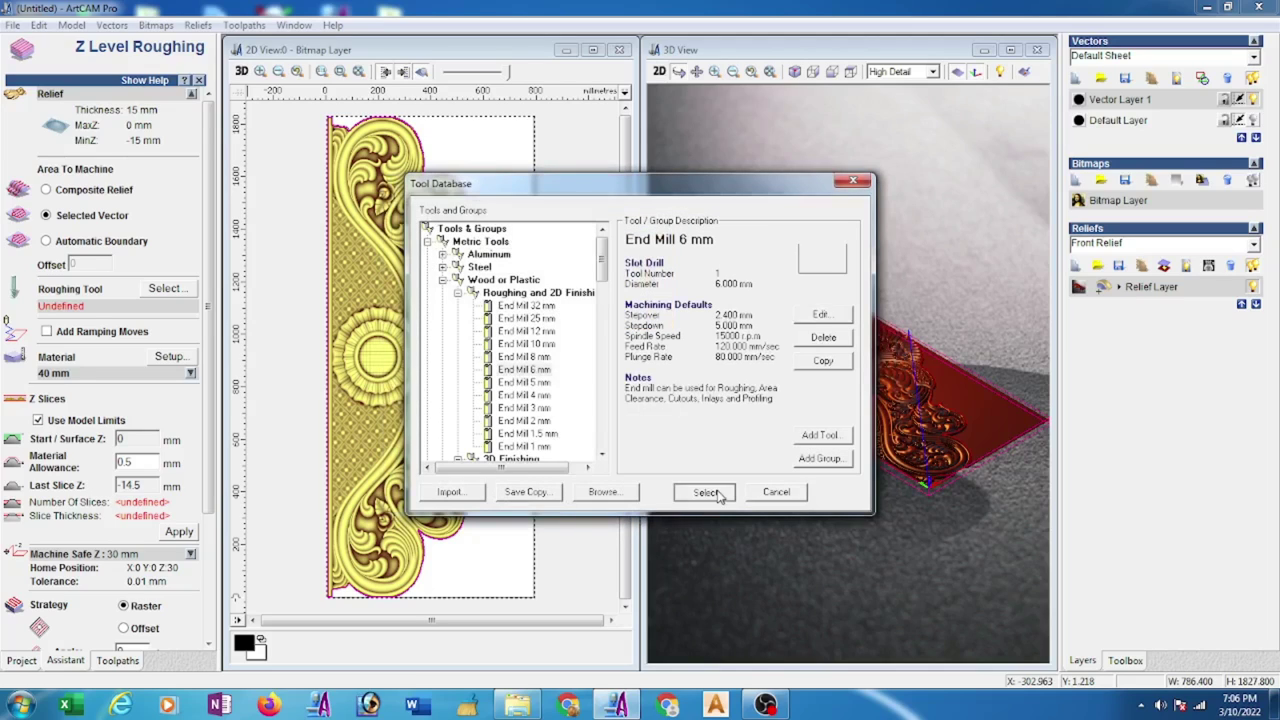
{"action": "left_click", "coordinate": [708, 490]}
- Calculate the Z Roughing toolpath and close its settings
{"action": "scroll", "coordinate": [207, 487], "scroll_direction": "down", "scroll_amount": 5}
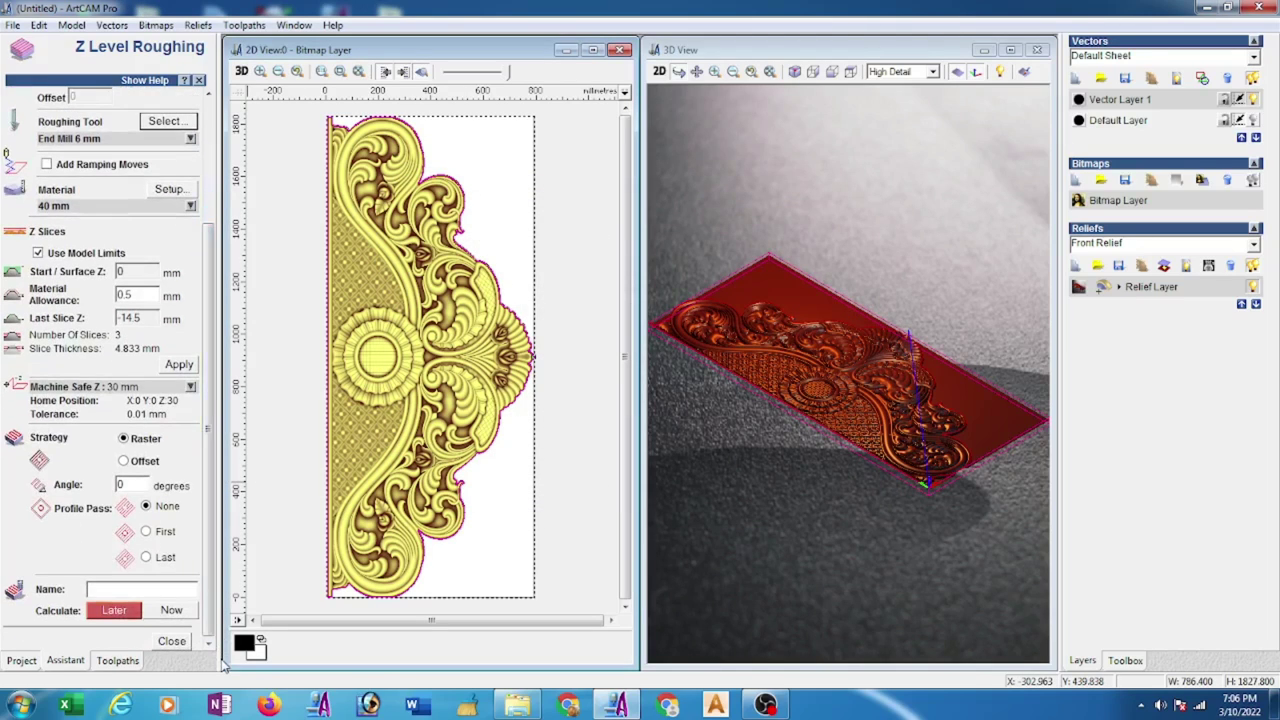
{"action": "left_click", "coordinate": [174, 611]}
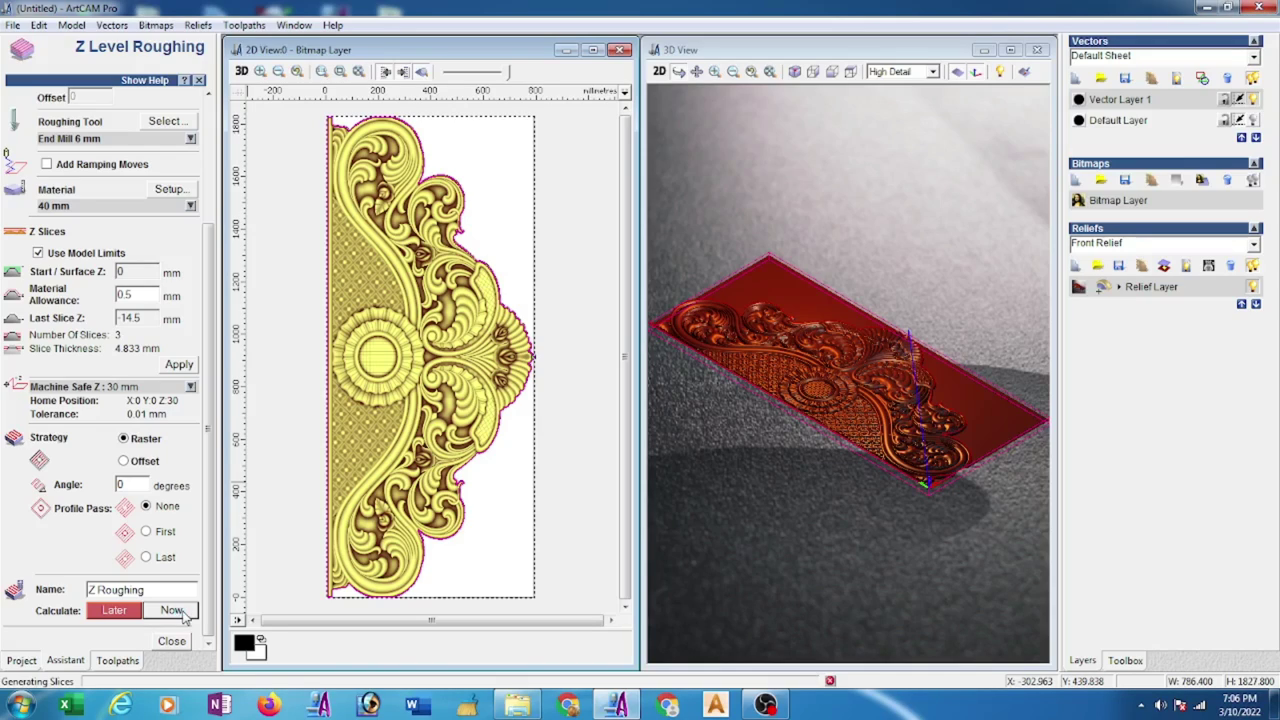
{"action": "left_click", "coordinate": [171, 641]}
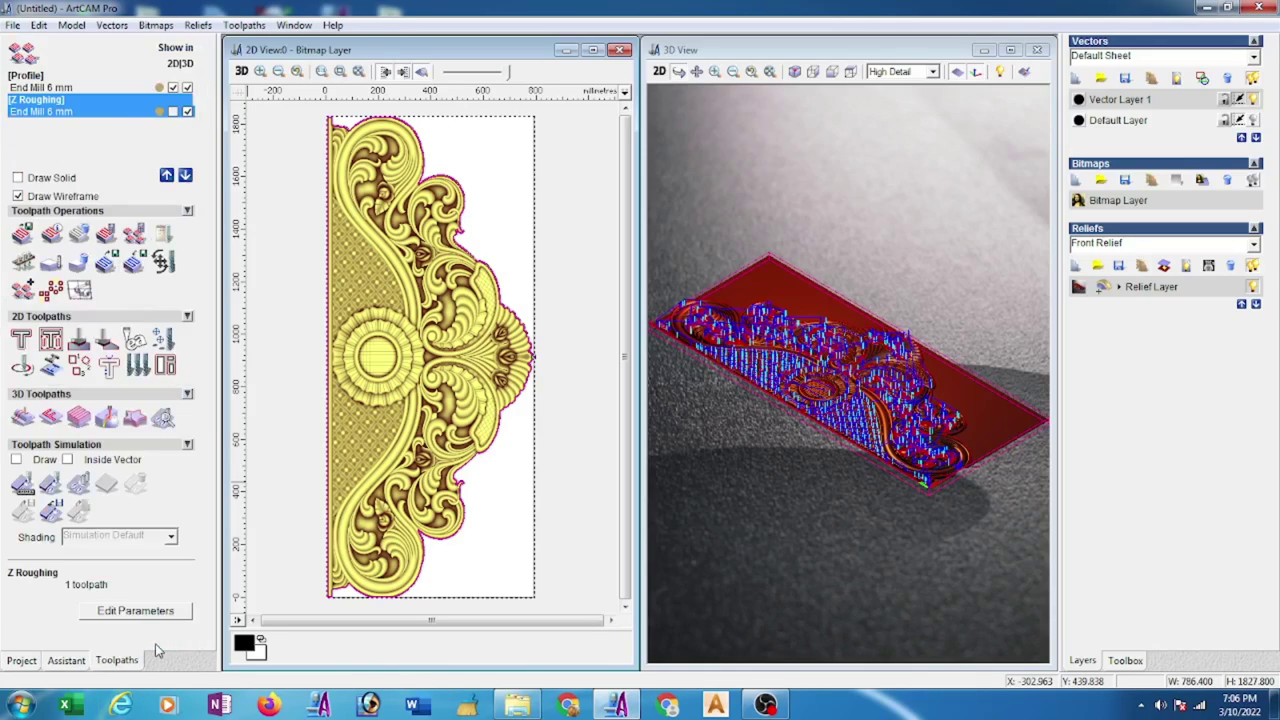
- Calculate a Machine Relief finishing toolpath inside the selected vector with the 5 mm ball nose
{"action": "left_click", "coordinate": [21, 419]}
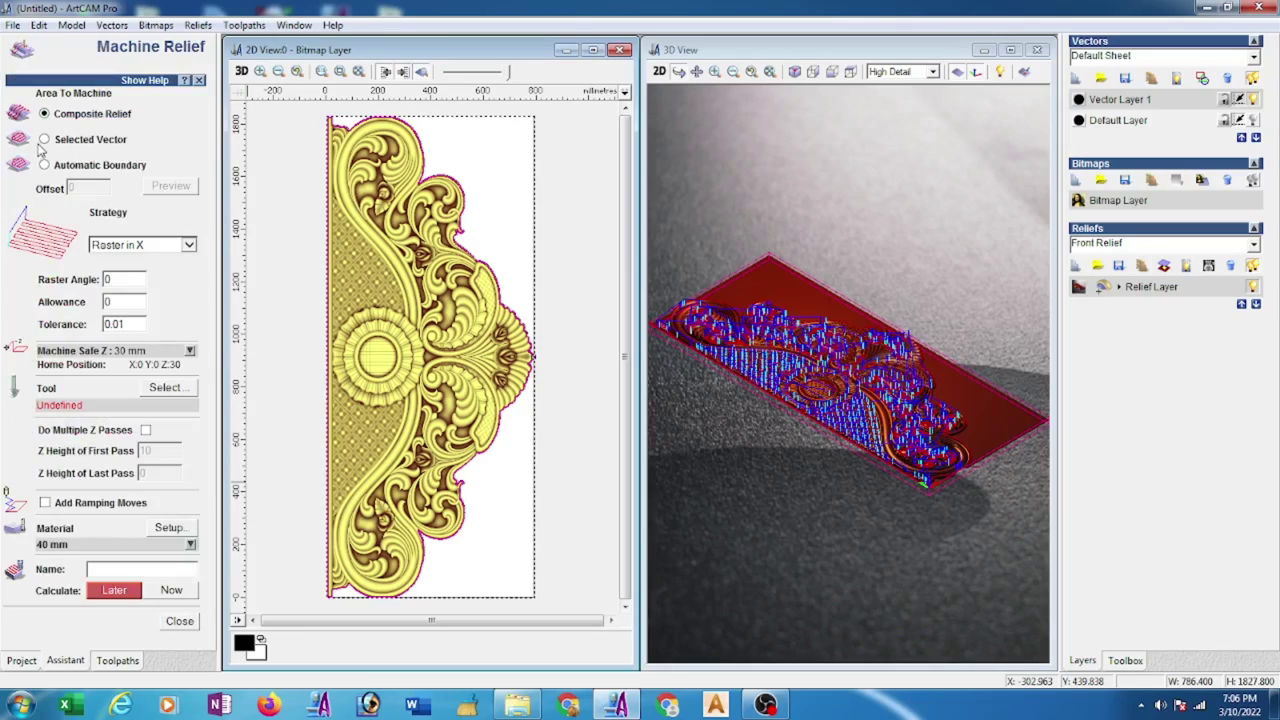
{"action": "left_click", "coordinate": [44, 139]}
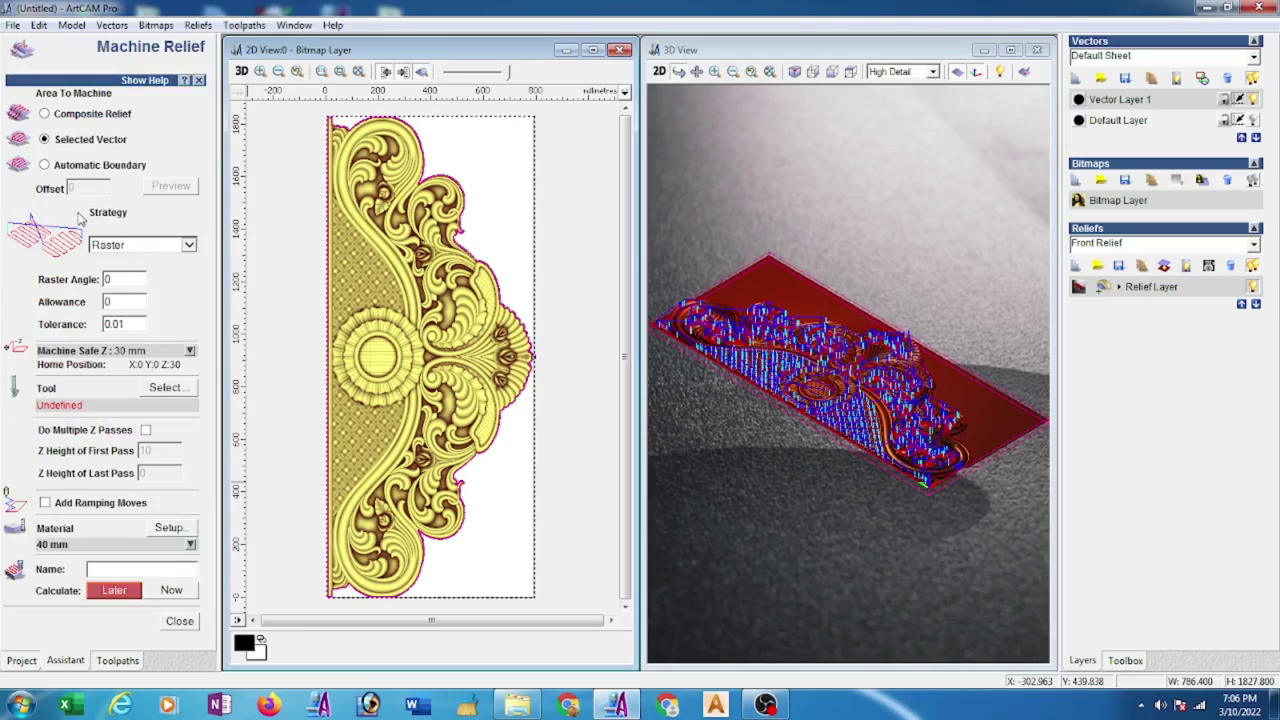
{"action": "left_click", "coordinate": [166, 388]}
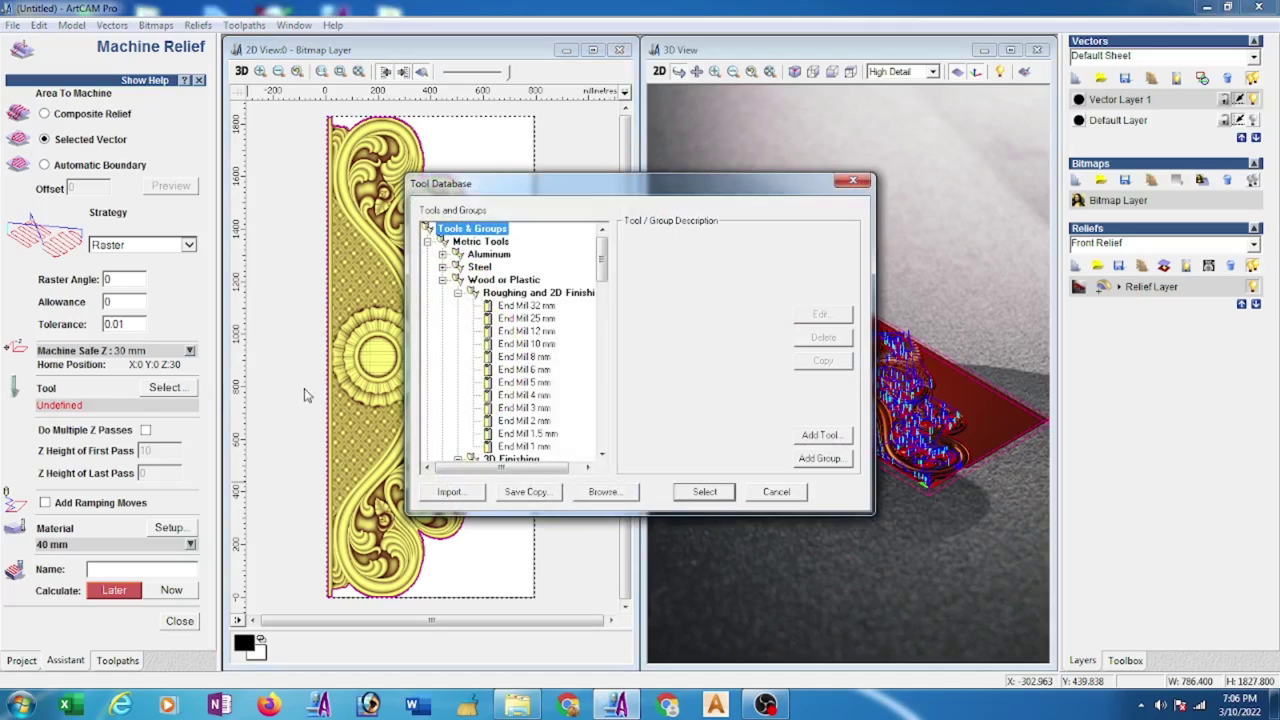
{"action": "left_click_drag", "start_coordinate": [602, 260], "coordinate": [602, 296]}
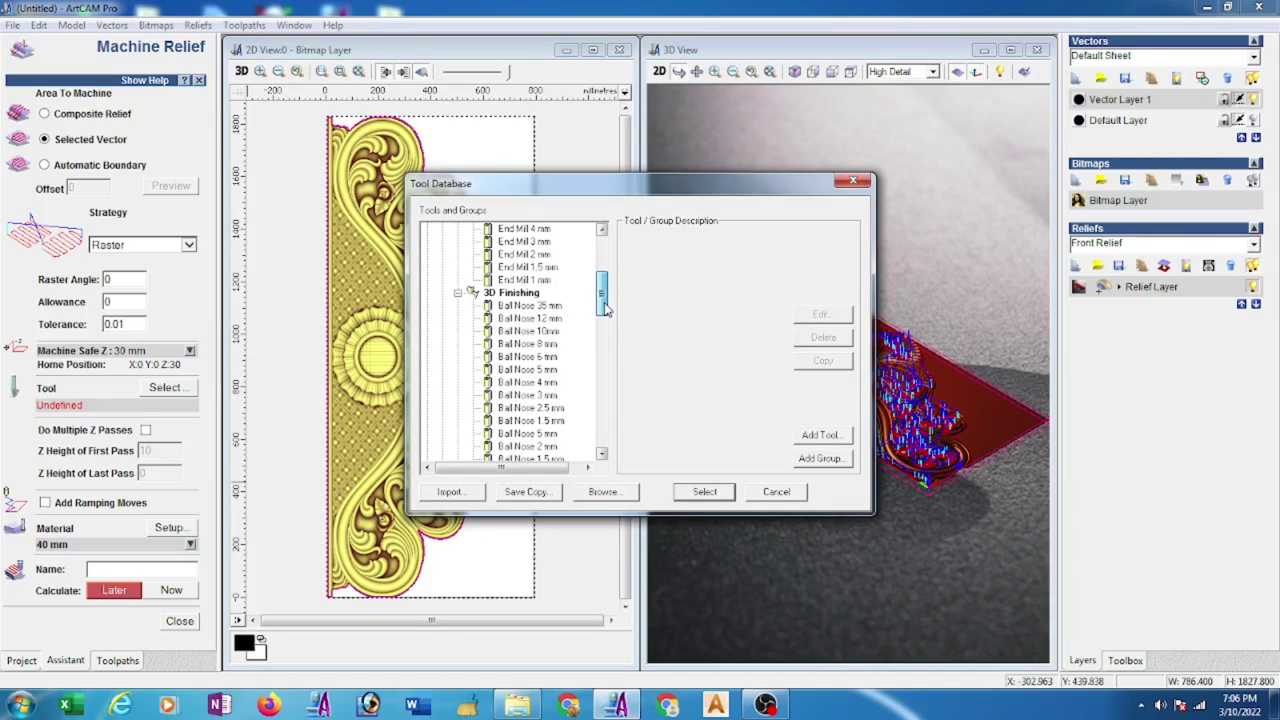
{"action": "left_click", "coordinate": [547, 372]}
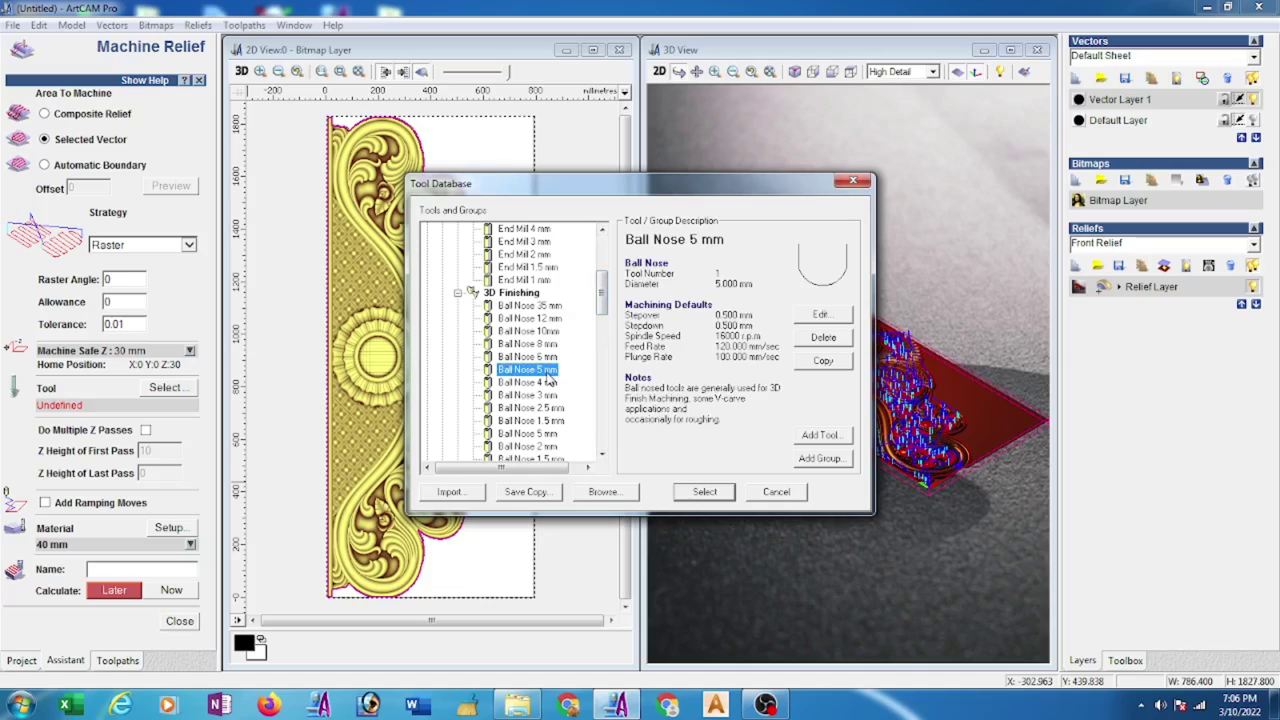
{"action": "left_click", "coordinate": [821, 316]}
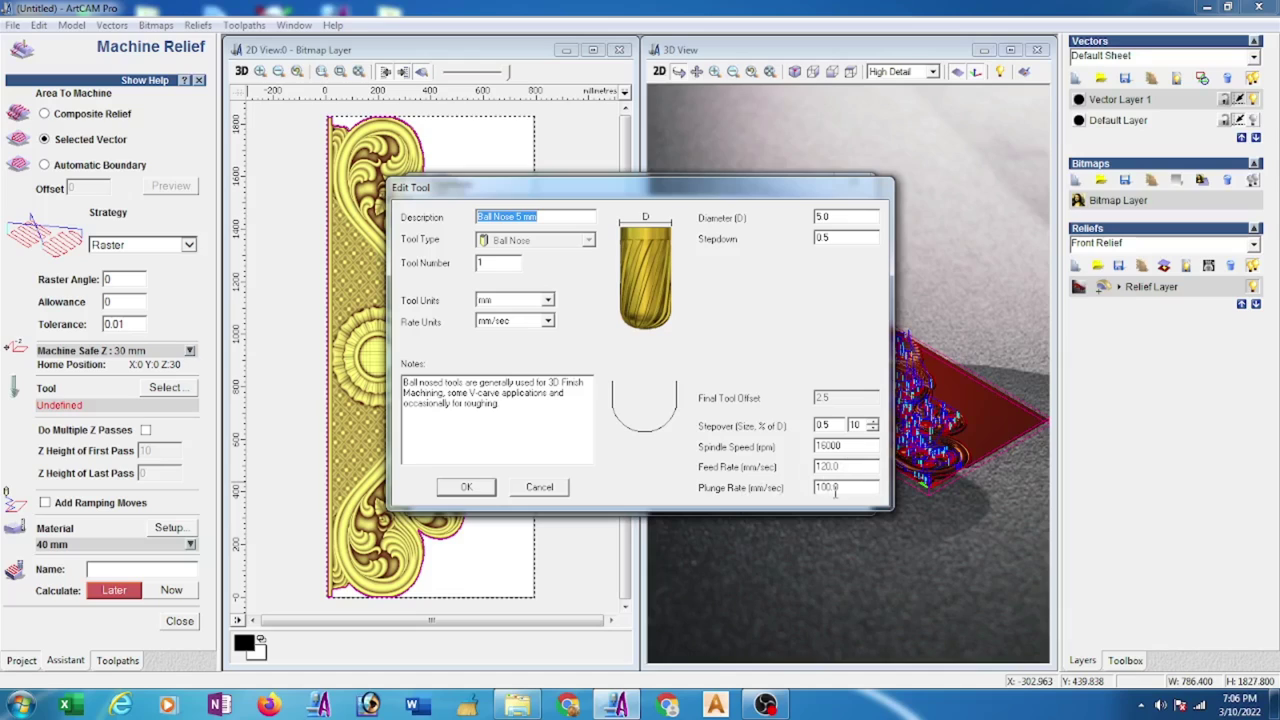
{"action": "left_click", "coordinate": [466, 488]}
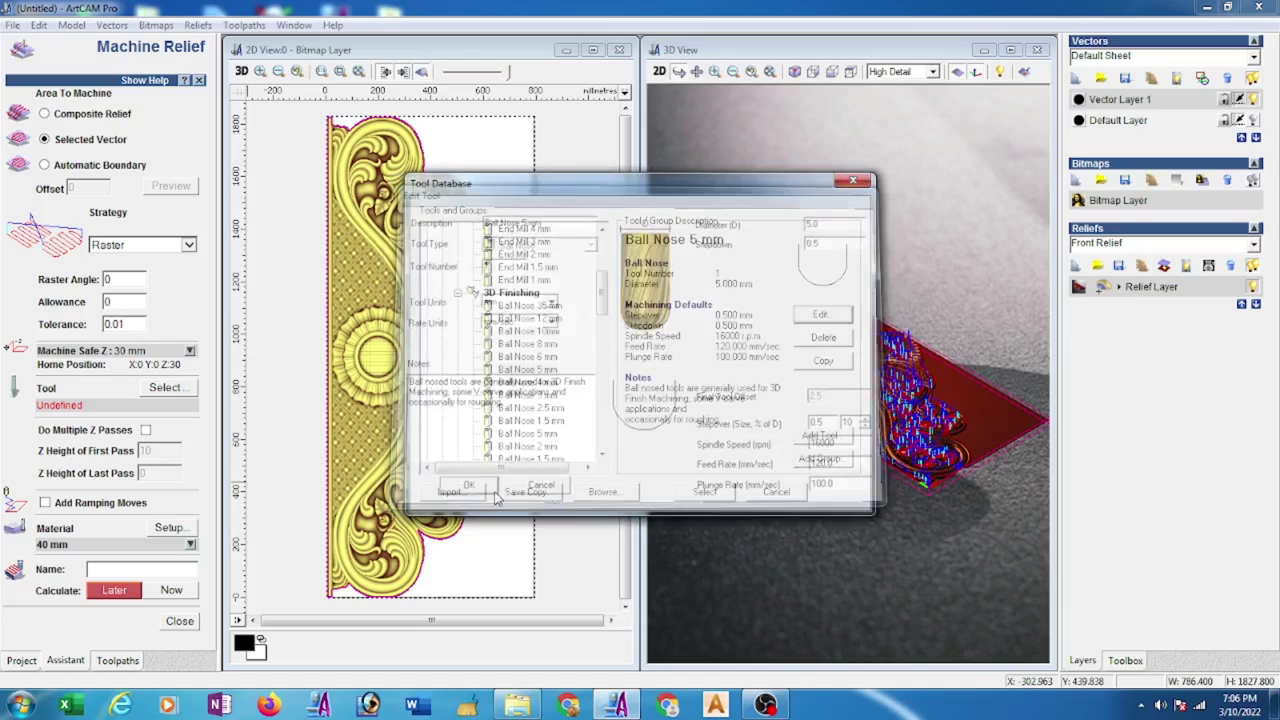
{"action": "left_click", "coordinate": [697, 490]}
{"action": "left_click", "coordinate": [174, 592]}
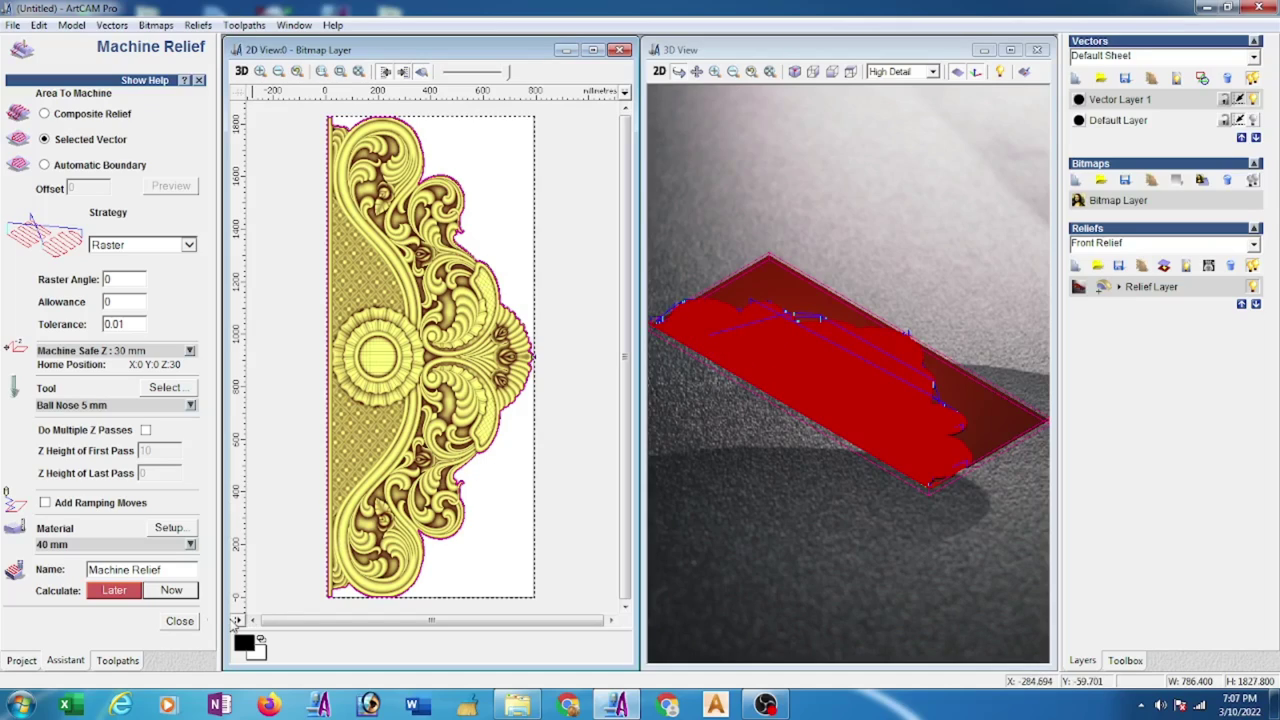
{"action": "left_click", "coordinate": [180, 621]}
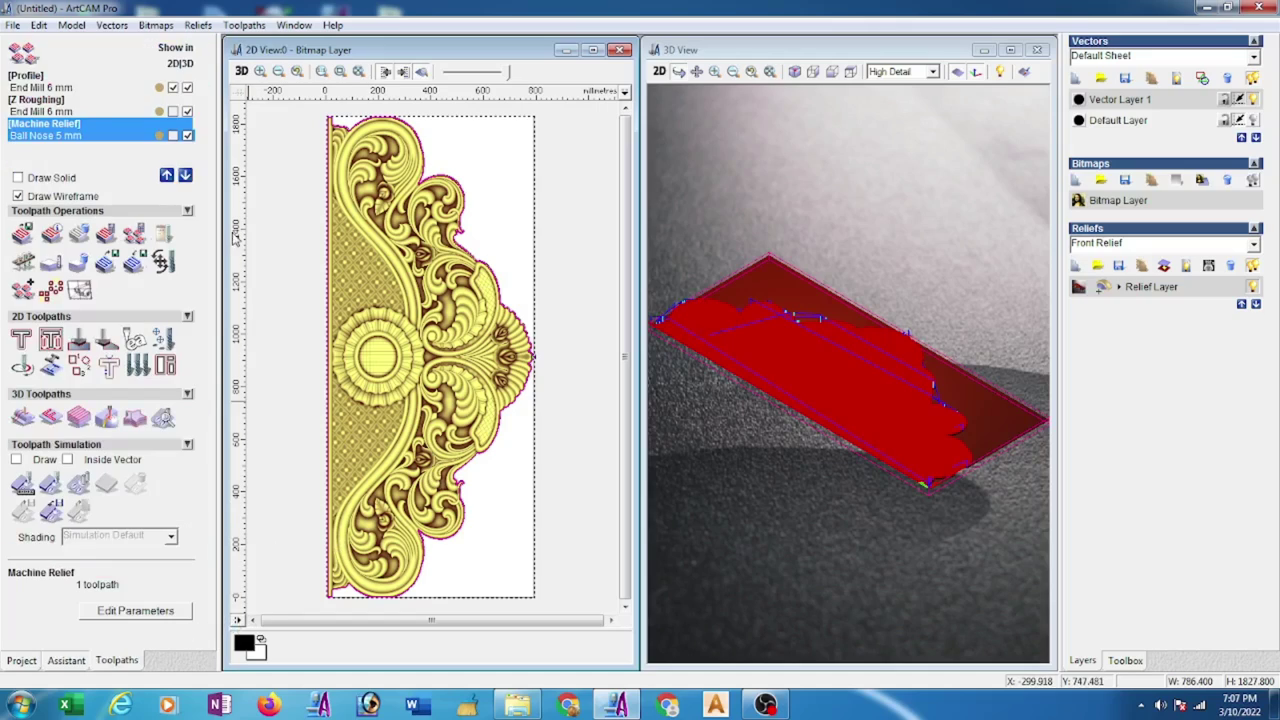
- Hide the Profile toolpath previews and Vector Layer 1, then add Vector Layer 2
{"action": "left_click", "coordinate": [187, 88]}
{"action": "left_click", "coordinate": [173, 88]}
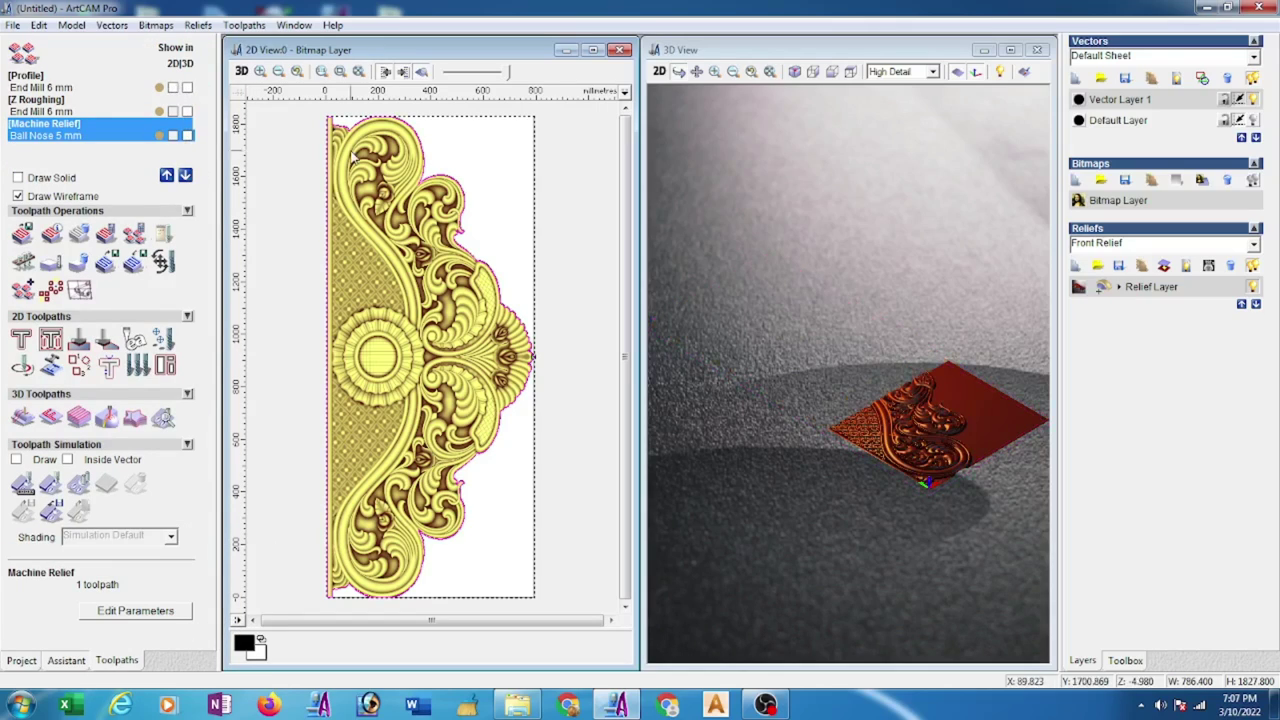
{"action": "left_click", "coordinate": [466, 212]}
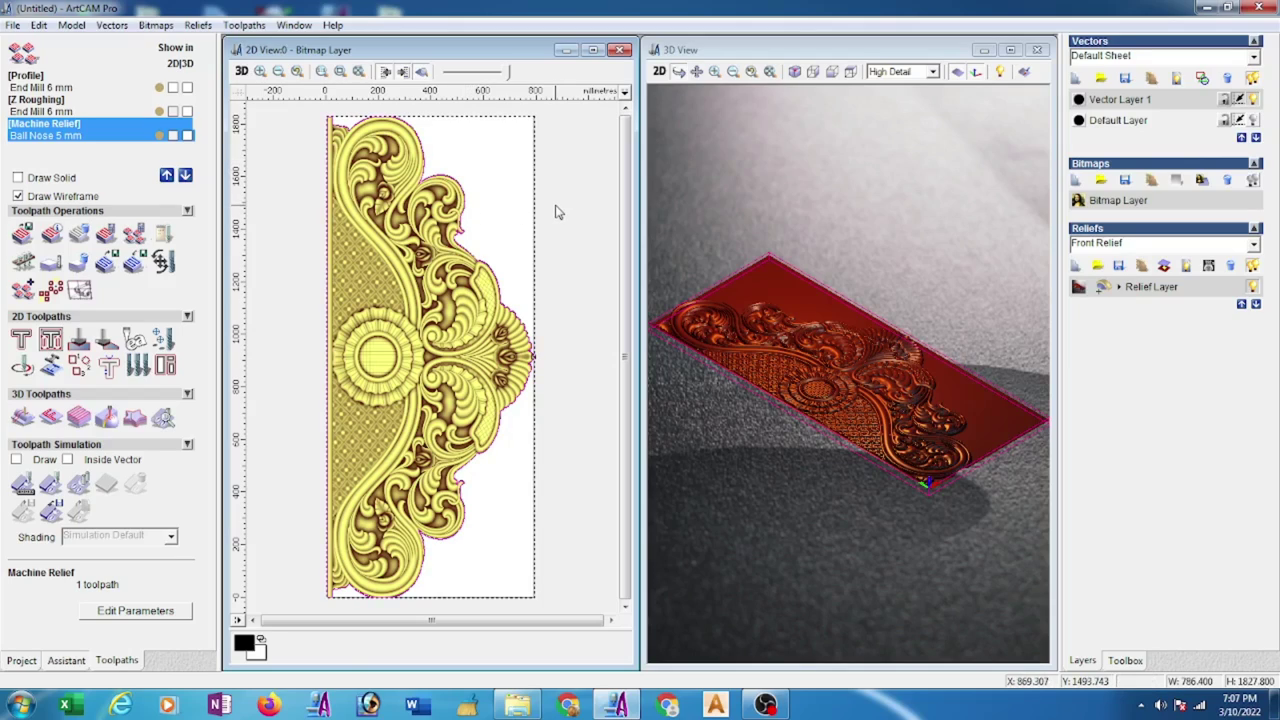
{"action": "left_click", "coordinate": [1253, 99]}
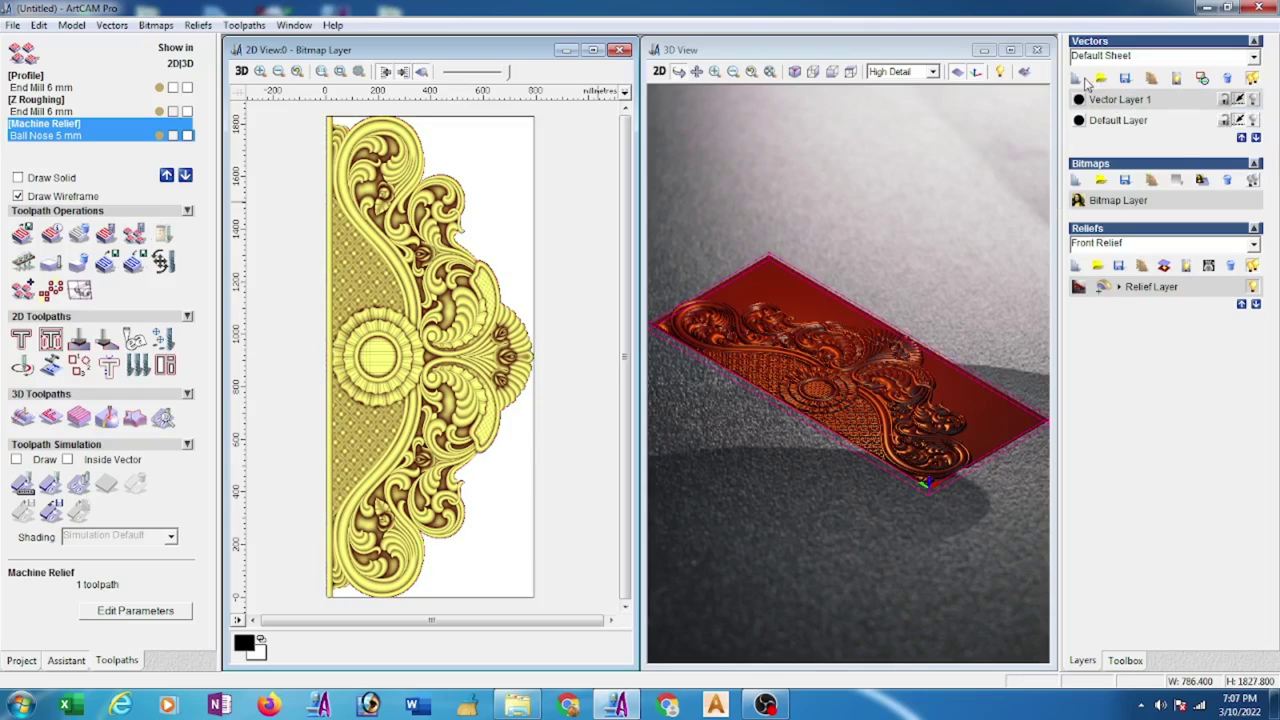
{"action": "left_click", "coordinate": [1076, 78]}
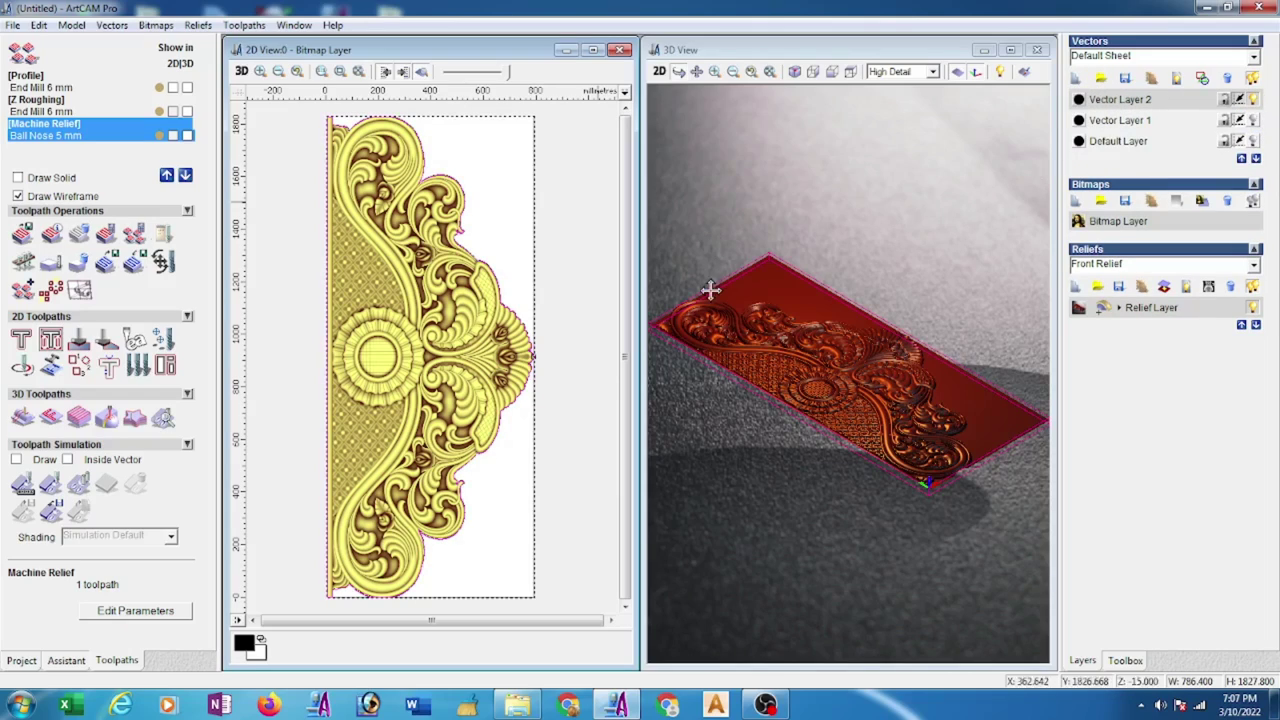
- Zoom in and put the boundary rectangle vector into node editing
{"action": "scroll", "coordinate": [345, 140], "scroll_direction": "up", "scroll_amount": 2}
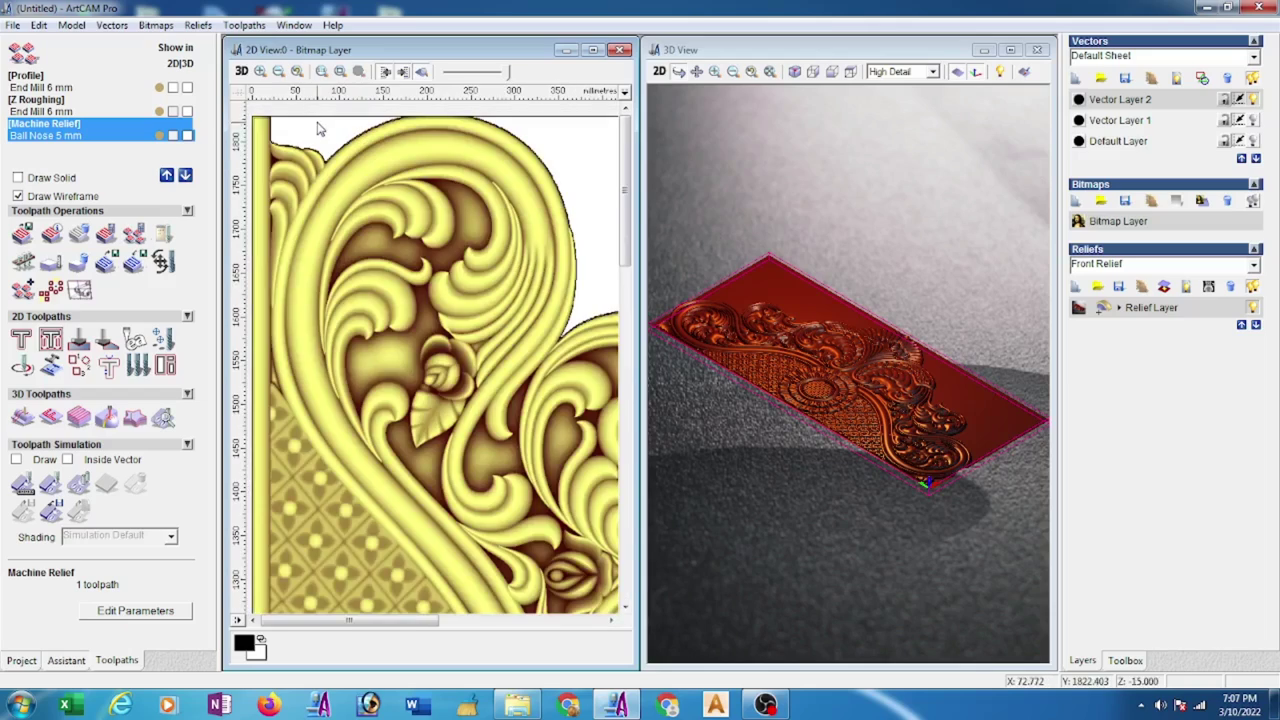
{"action": "scroll", "coordinate": [314, 129], "scroll_direction": "up", "scroll_amount": 2}
{"action": "scroll", "coordinate": [277, 126], "scroll_direction": "up", "scroll_amount": 2}
{"action": "scroll", "coordinate": [288, 172], "scroll_direction": "up", "scroll_amount": 2}
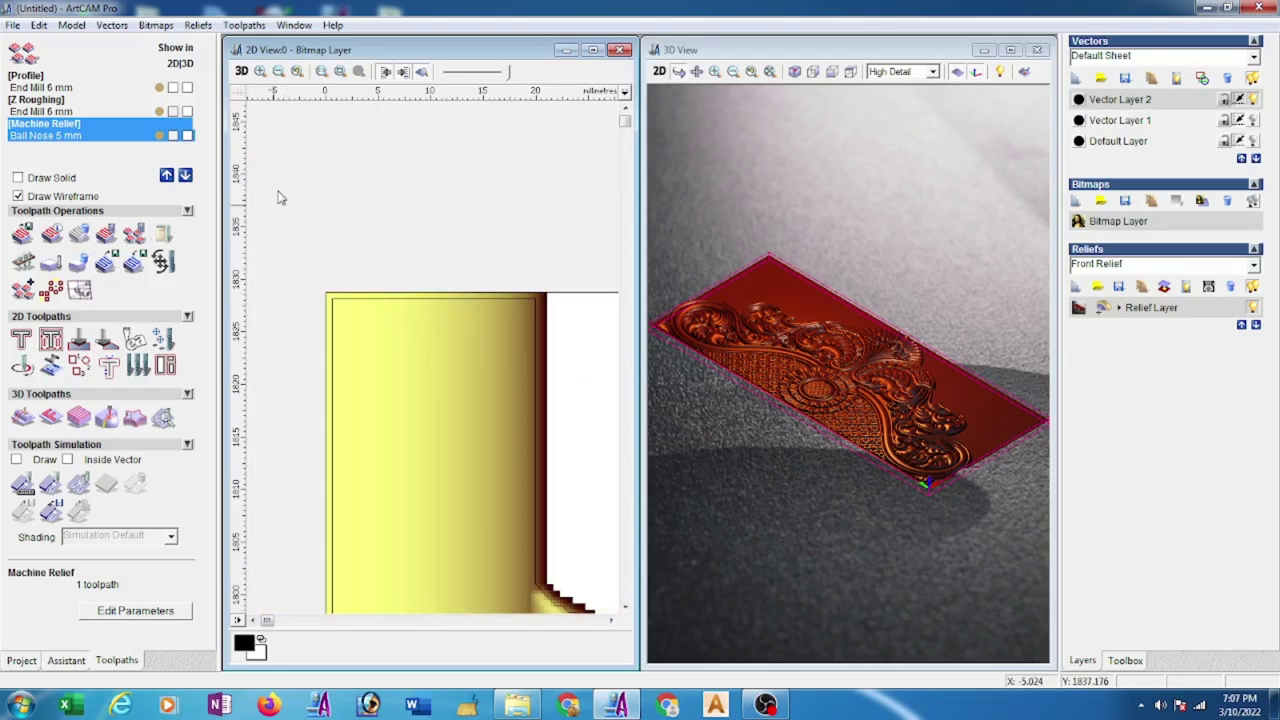
{"action": "left_click", "coordinate": [424, 298]}
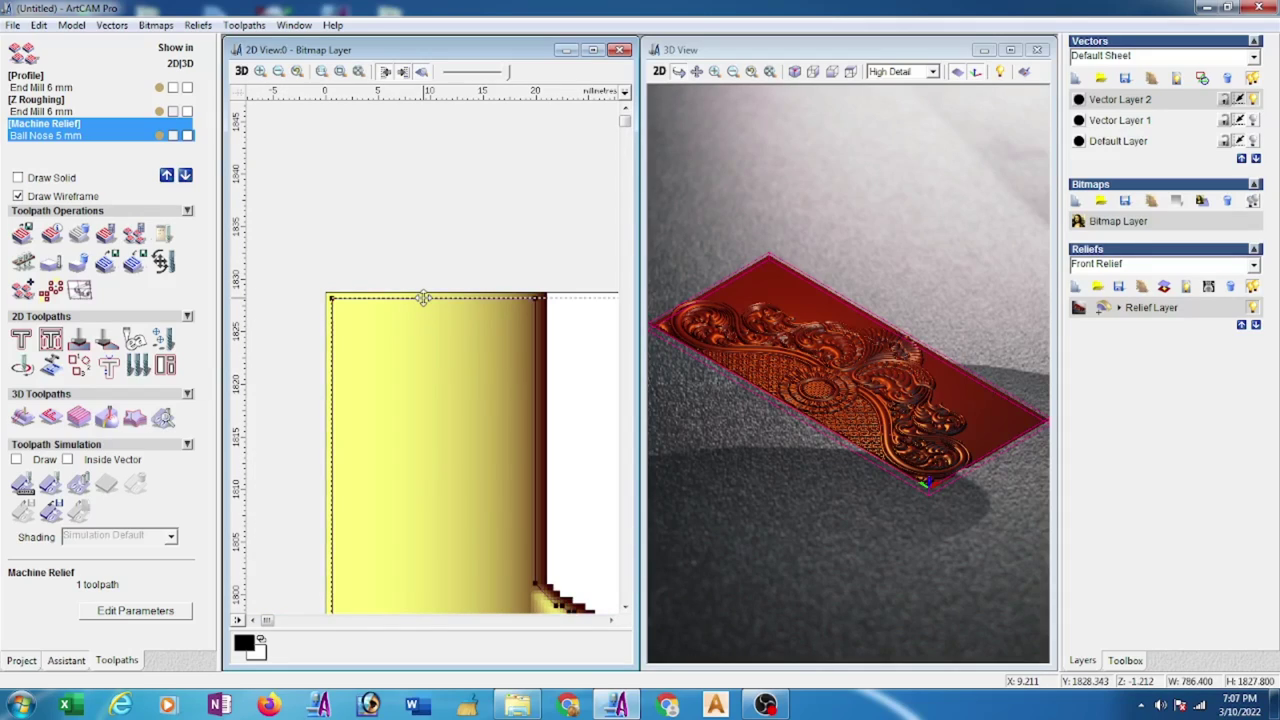
{"action": "left_click", "coordinate": [424, 299]}
- Drag the rectangle's bottom-left node right, inward onto the relief edge
{"action": "scroll", "coordinate": [400, 420], "scroll_direction": "down", "scroll_amount": 5}
{"action": "scroll", "coordinate": [378, 466], "scroll_direction": "up", "scroll_amount": 2}
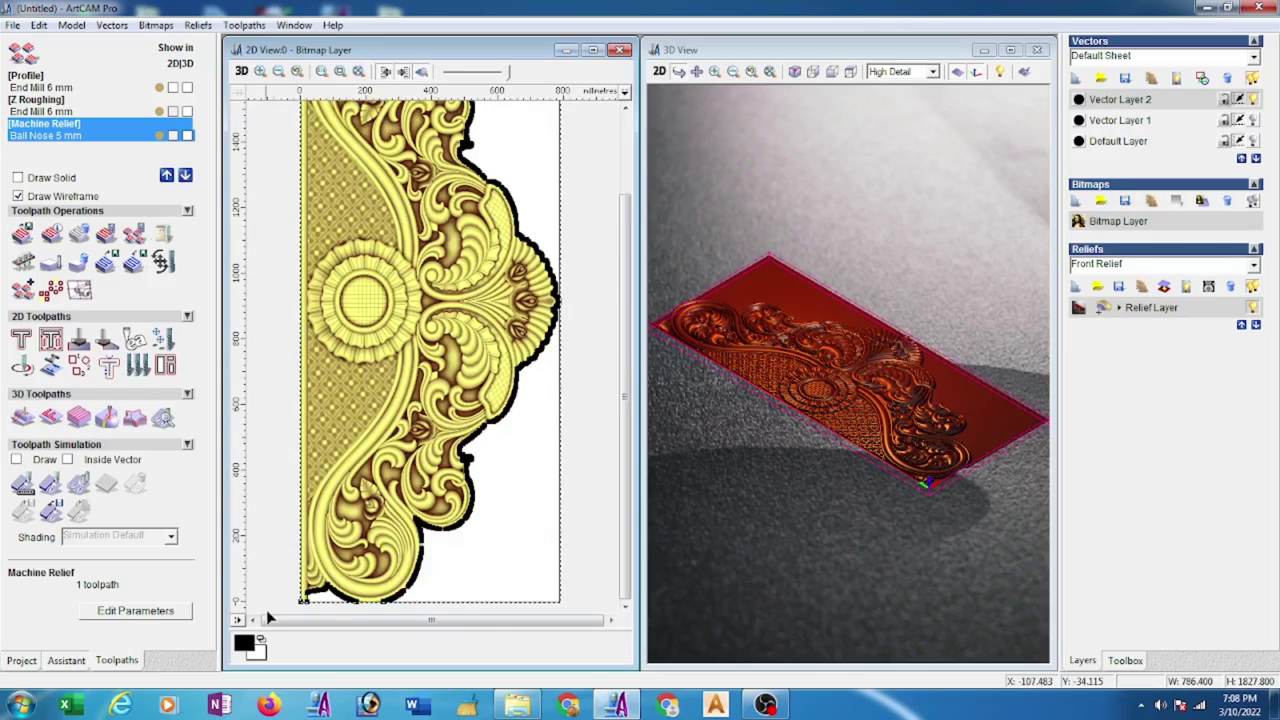
{"action": "scroll", "coordinate": [297, 560], "scroll_direction": "up", "scroll_amount": 2}
{"action": "scroll", "coordinate": [286, 549], "scroll_direction": "up", "scroll_amount": 2}
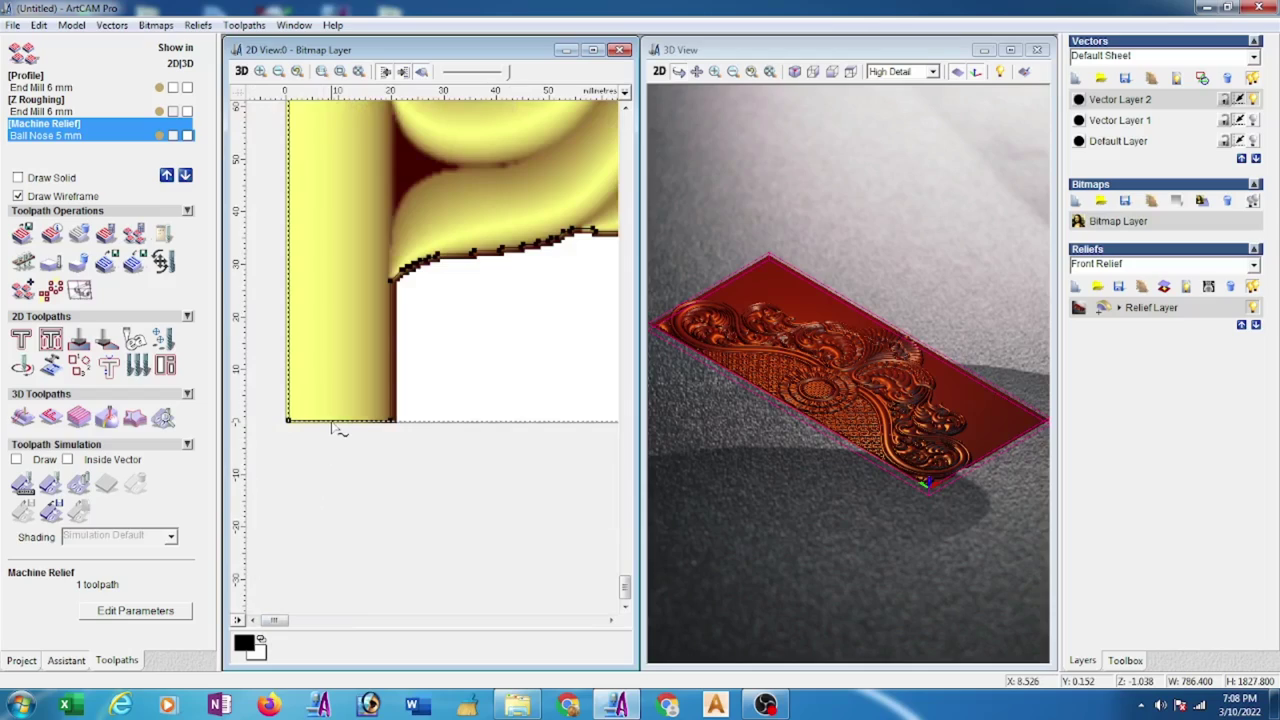
{"action": "left_click_drag", "start_coordinate": [333, 428], "coordinate": [408, 441]}
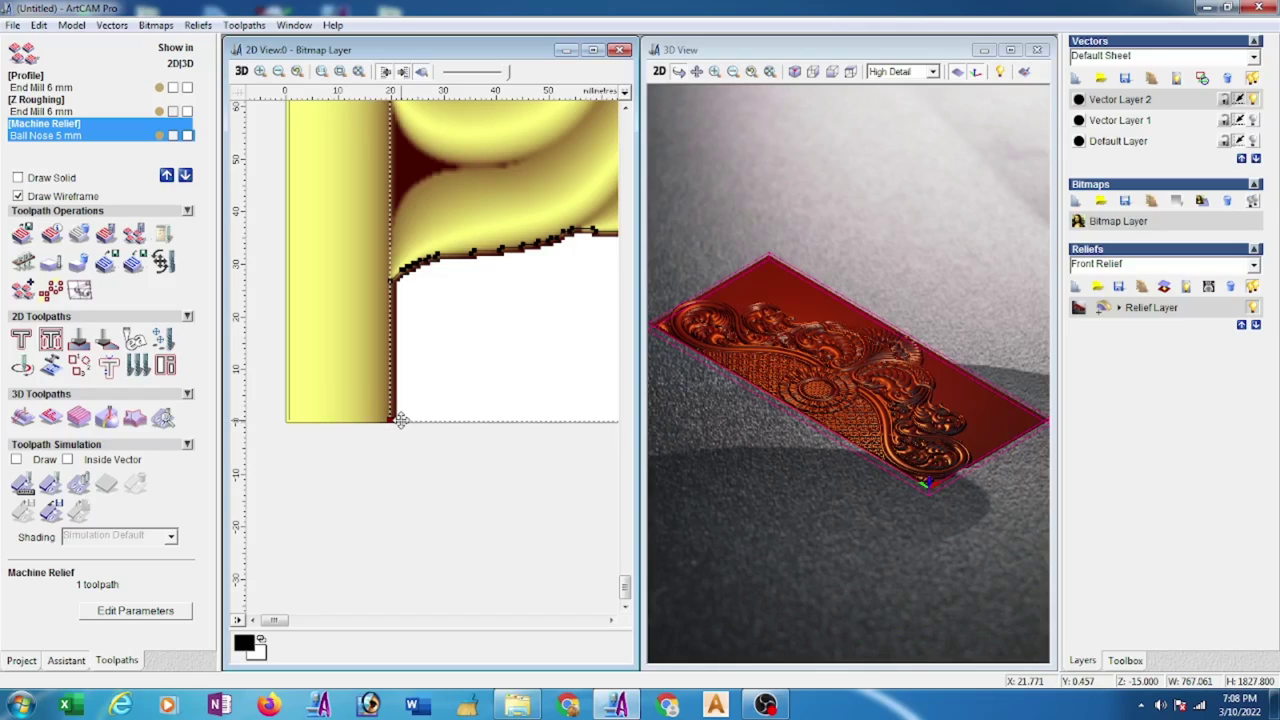
{"action": "left_click_drag", "start_coordinate": [344, 402], "coordinate": [430, 458]}
{"action": "scroll", "coordinate": [386, 139], "scroll_direction": "down", "scroll_amount": 3}
{"action": "scroll", "coordinate": [360, 157], "scroll_direction": "down", "scroll_amount": 2}
{"action": "scroll", "coordinate": [320, 161], "scroll_direction": "up", "scroll_amount": 3}
{"action": "scroll", "coordinate": [295, 143], "scroll_direction": "up", "scroll_amount": 2}
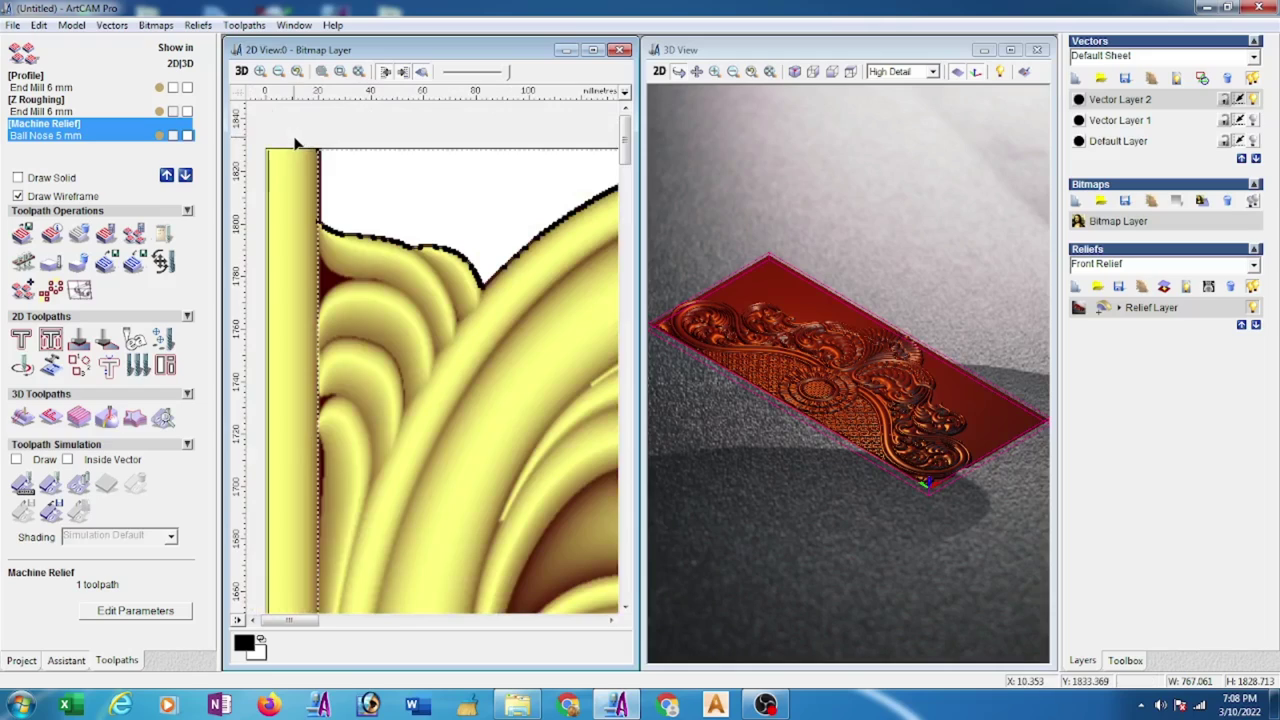
{"action": "scroll", "coordinate": [300, 146], "scroll_direction": "up", "scroll_amount": 1}
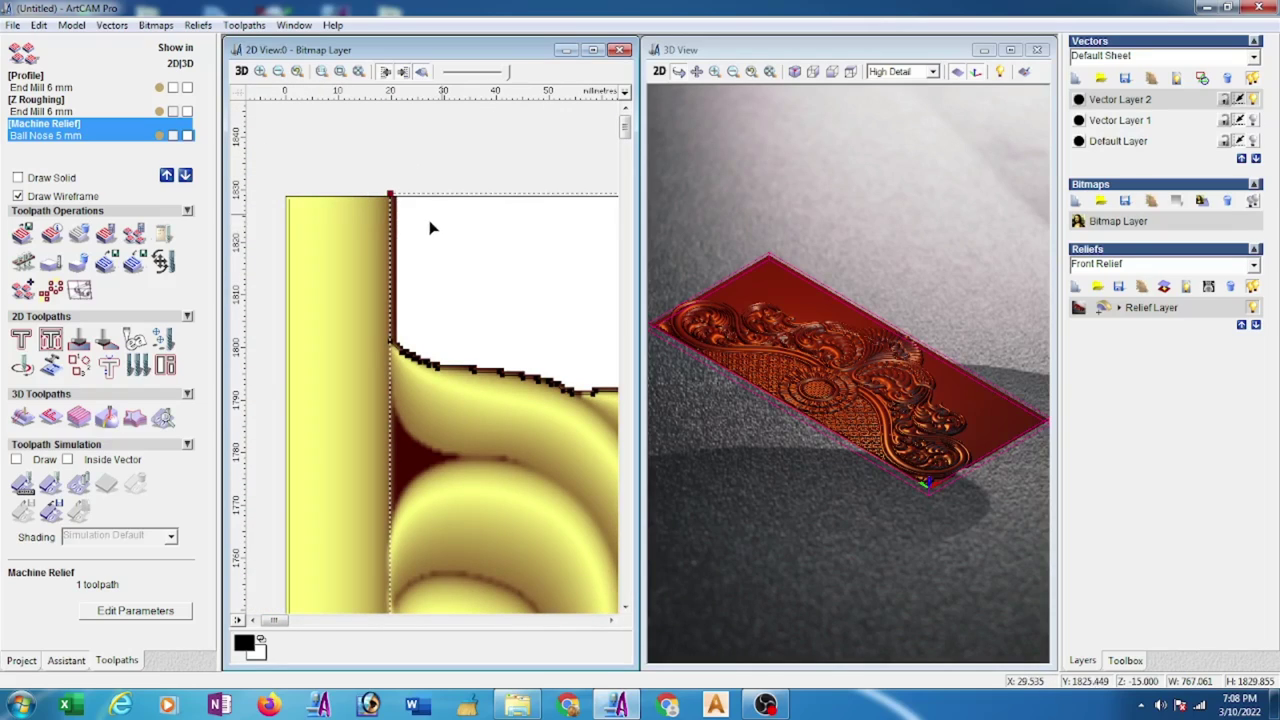
{"action": "scroll", "coordinate": [430, 228], "scroll_direction": "down", "scroll_amount": 2}
{"action": "scroll", "coordinate": [435, 225], "scroll_direction": "down", "scroll_amount": 2}
{"action": "scroll", "coordinate": [458, 256], "scroll_direction": "down", "scroll_amount": 1}
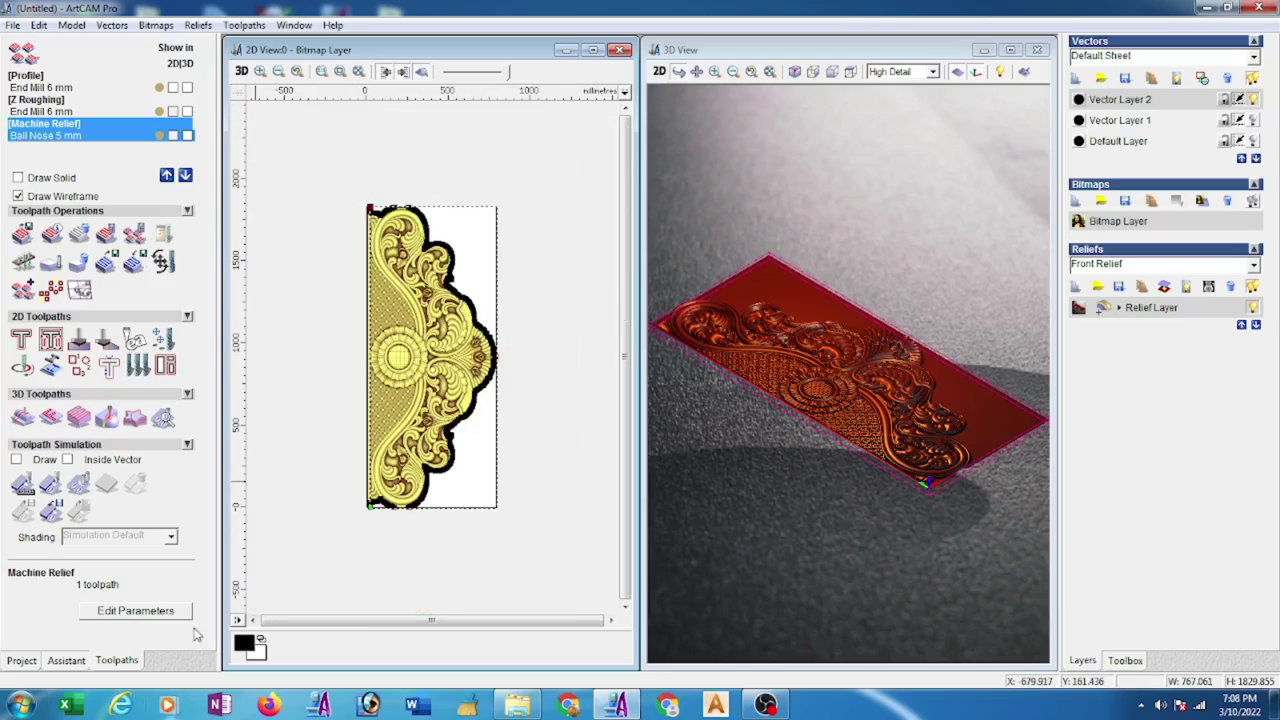
- Start a profile toolpath using the End Mill 6 mm with its stepdown edited to 2 mm
{"action": "left_click", "coordinate": [25, 343]}
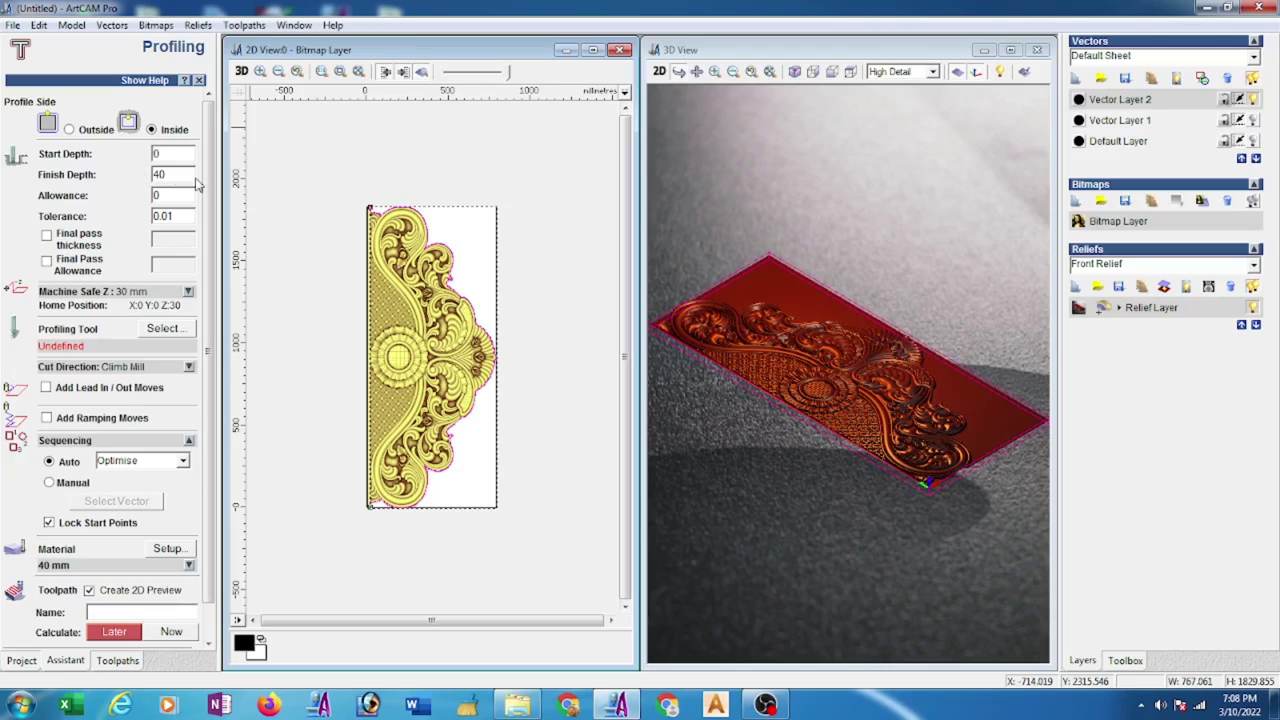
{"action": "left_click", "coordinate": [165, 329]}
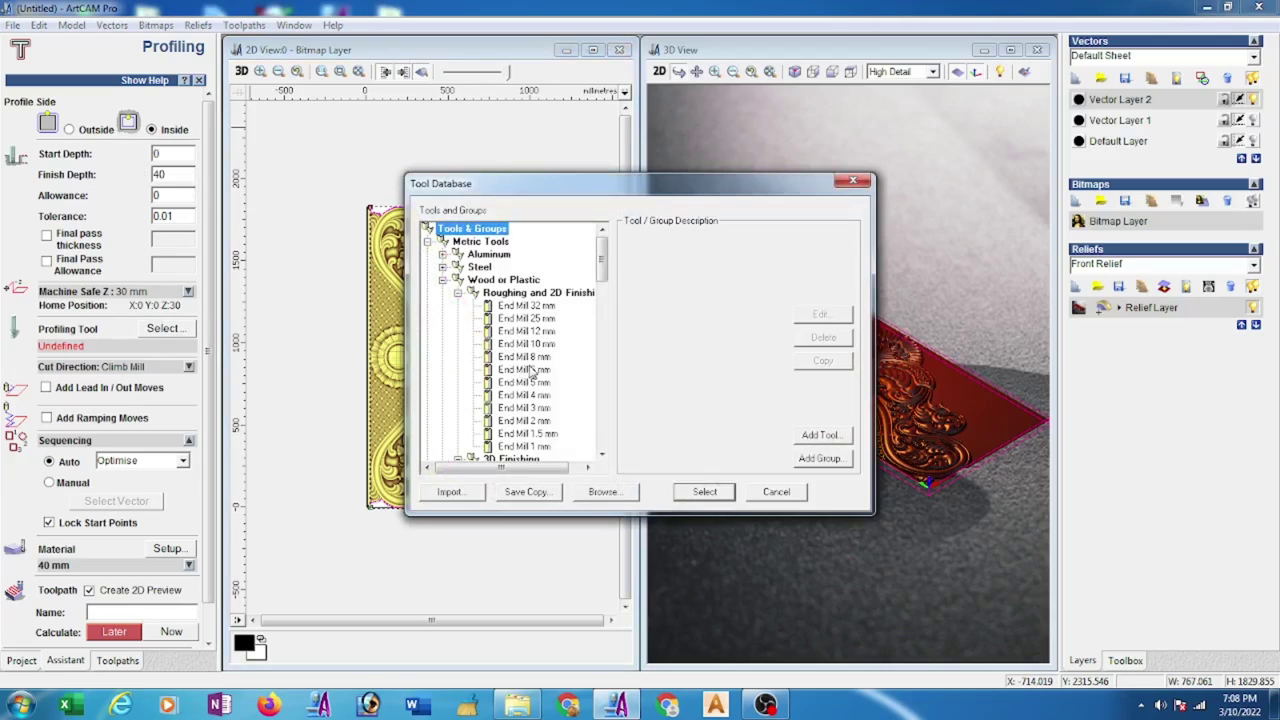
{"action": "left_click", "coordinate": [541, 369]}
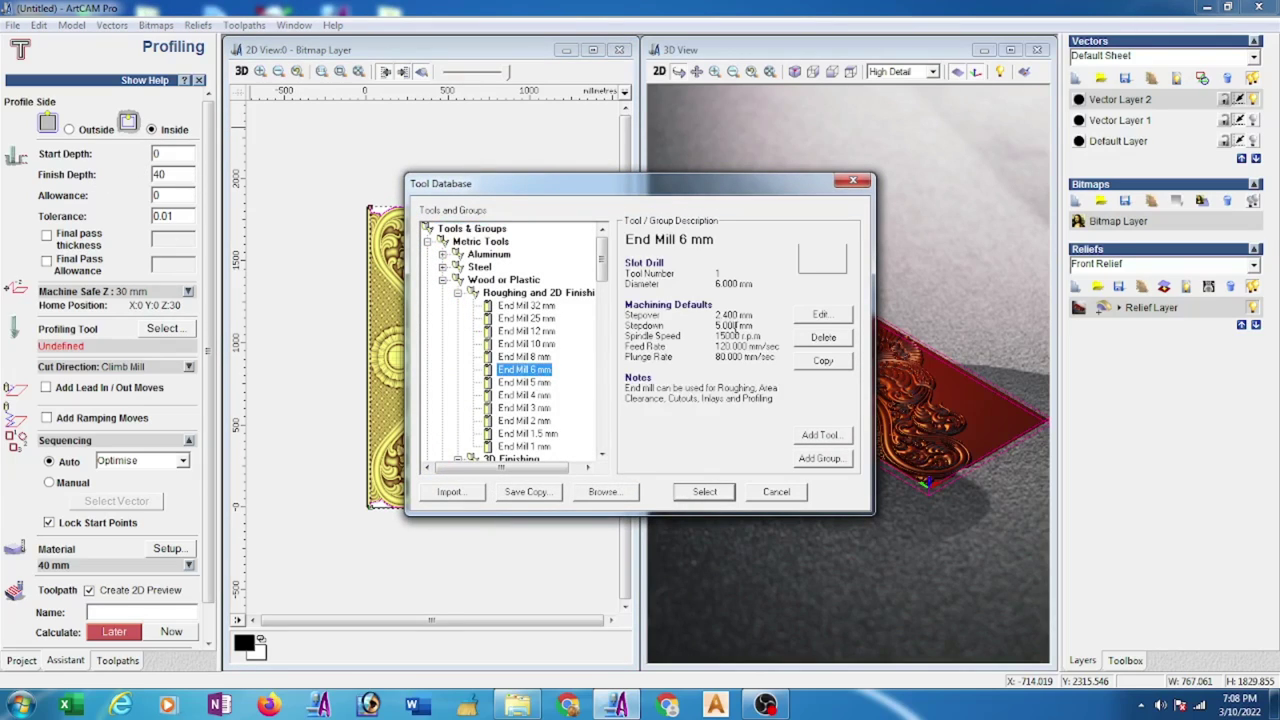
{"action": "left_click", "coordinate": [826, 314]}
{"action": "double_click", "coordinate": [838, 240]}
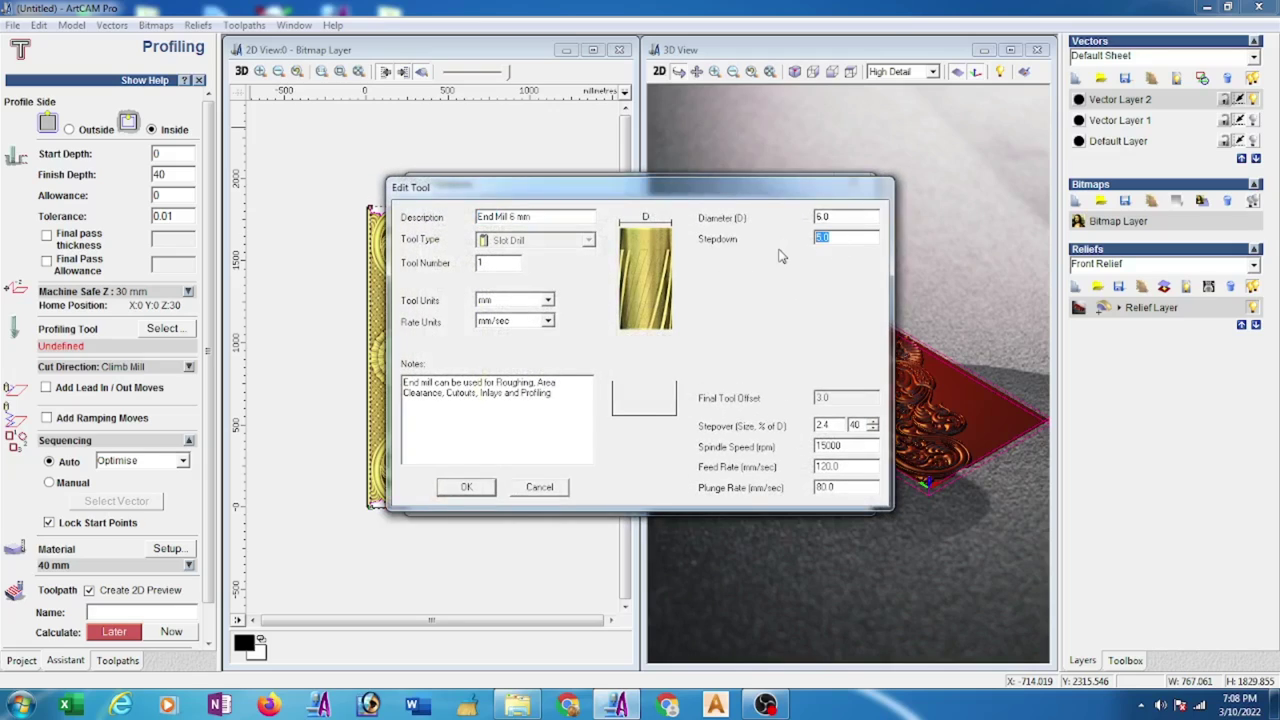
{"action": "type", "text": "2"}
{"action": "left_click", "coordinate": [470, 488]}
{"action": "left_click", "coordinate": [705, 491]}
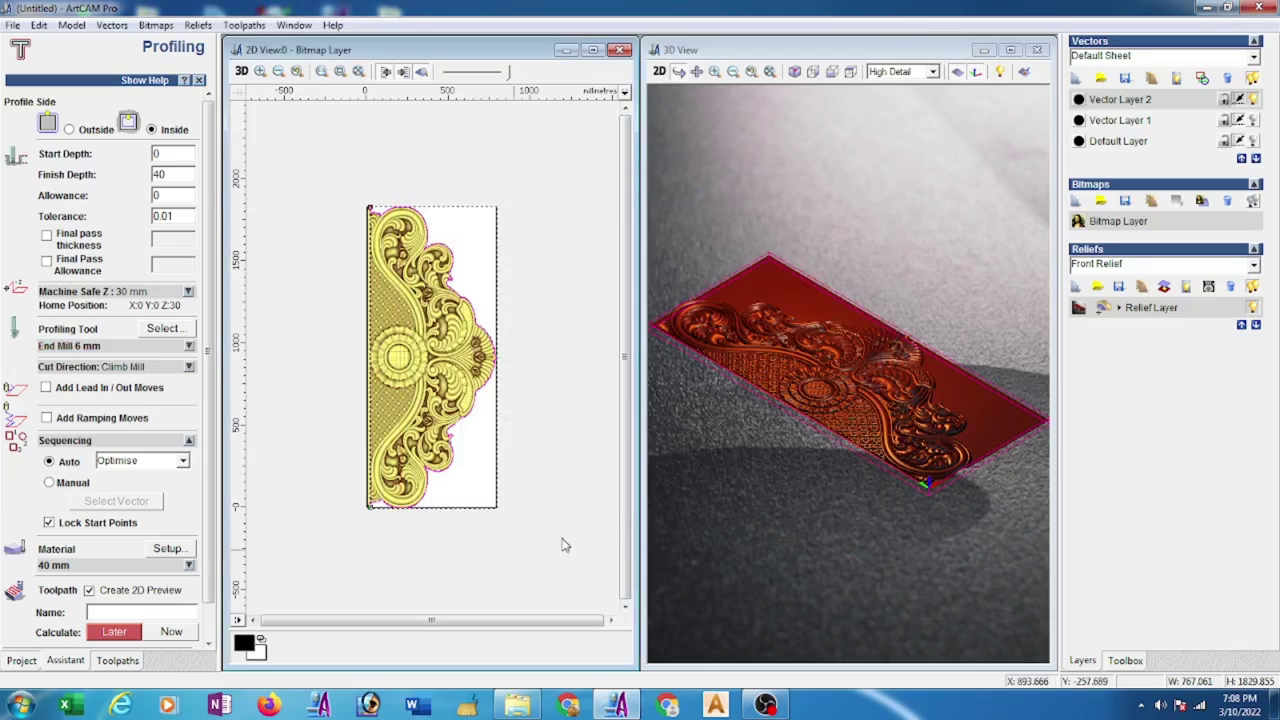
{"action": "scroll", "coordinate": [205, 570], "scroll_direction": "down", "scroll_amount": 1}
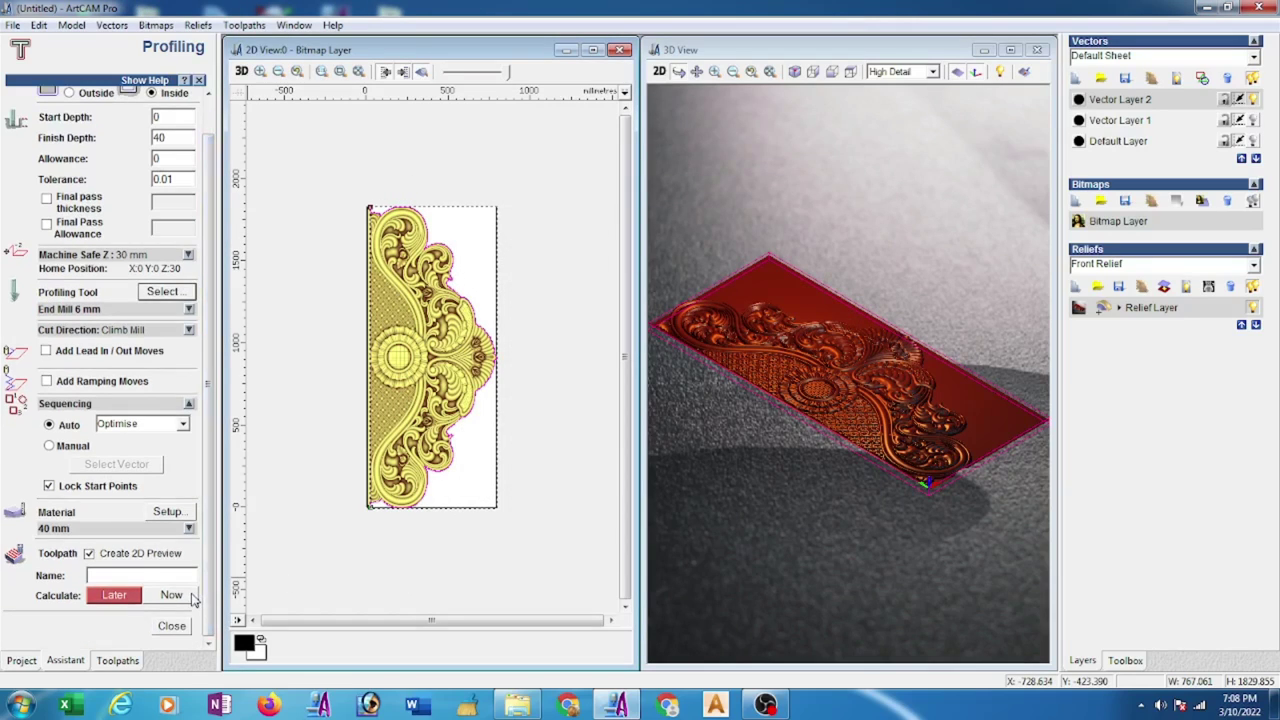
- Calculate Profile 1, check it zoomed in, then recalculate with Profile Side set to Outside
{"action": "left_click", "coordinate": [193, 597]}
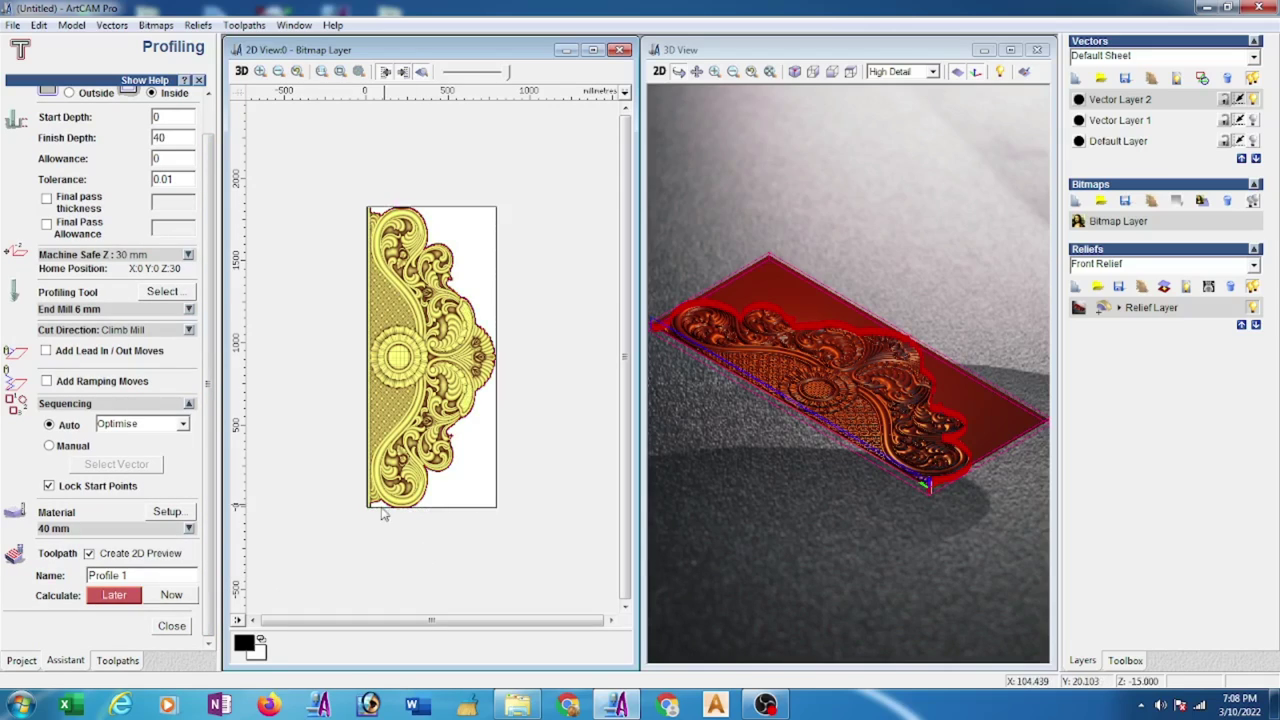
{"action": "scroll", "coordinate": [380, 514], "scroll_direction": "up", "scroll_amount": 3}
{"action": "scroll", "coordinate": [380, 560], "scroll_direction": "up", "scroll_amount": 3}
{"action": "scroll", "coordinate": [363, 488], "scroll_direction": "up", "scroll_amount": 2}
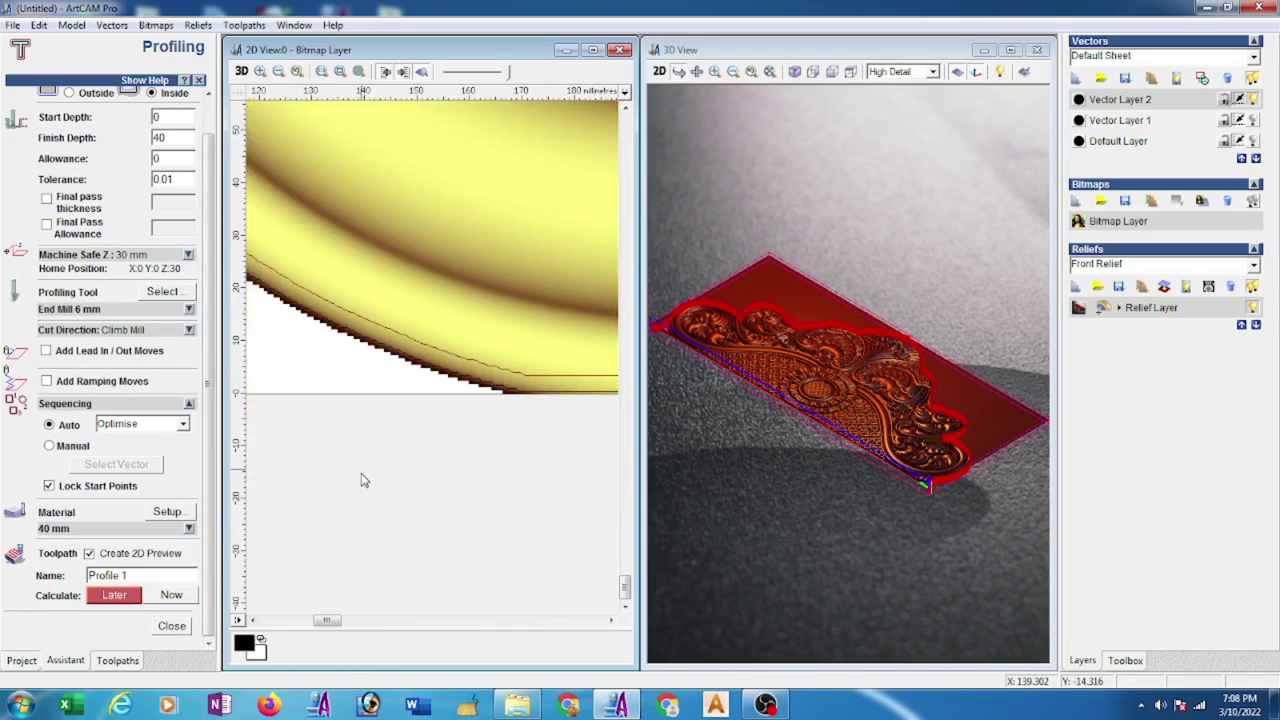
{"action": "scroll", "coordinate": [368, 343], "scroll_direction": "down", "scroll_amount": 1}
{"action": "scroll", "coordinate": [347, 322], "scroll_direction": "down", "scroll_amount": 1}
{"action": "scroll", "coordinate": [349, 324], "scroll_direction": "down", "scroll_amount": 1}
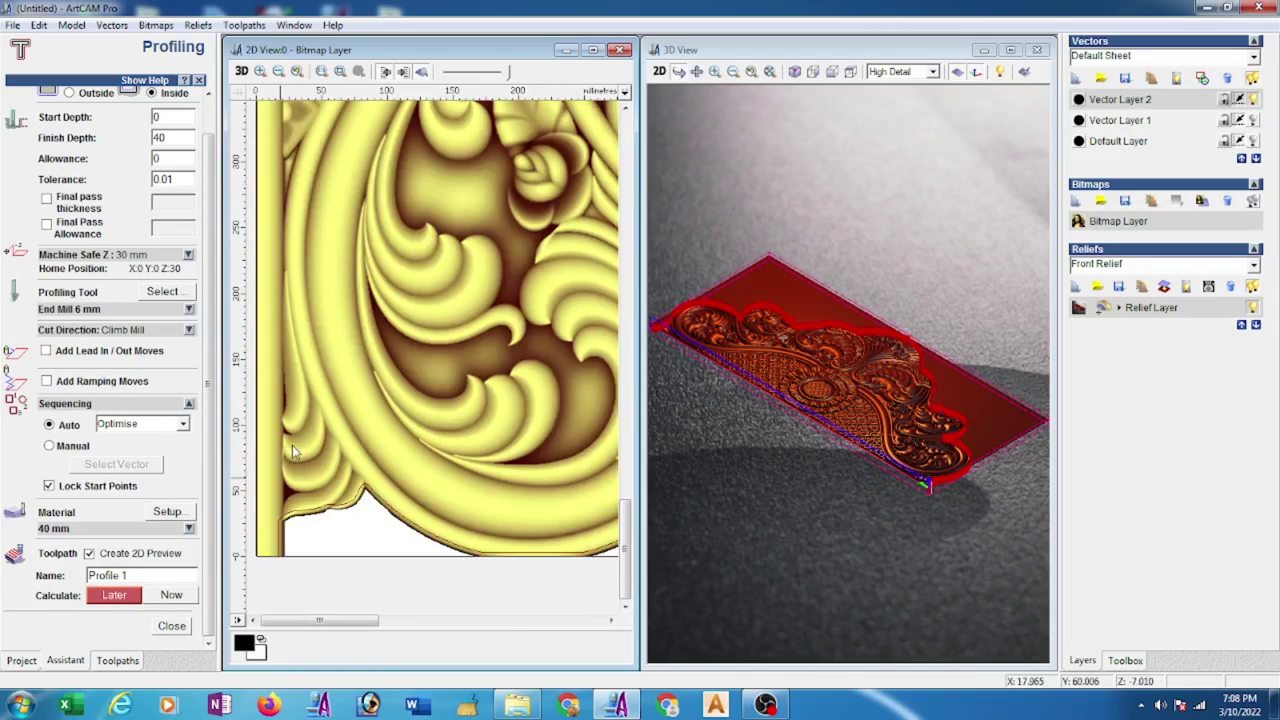
{"action": "scroll", "coordinate": [290, 520], "scroll_direction": "up", "scroll_amount": 1}
{"action": "scroll", "coordinate": [388, 387], "scroll_direction": "up", "scroll_amount": 1}
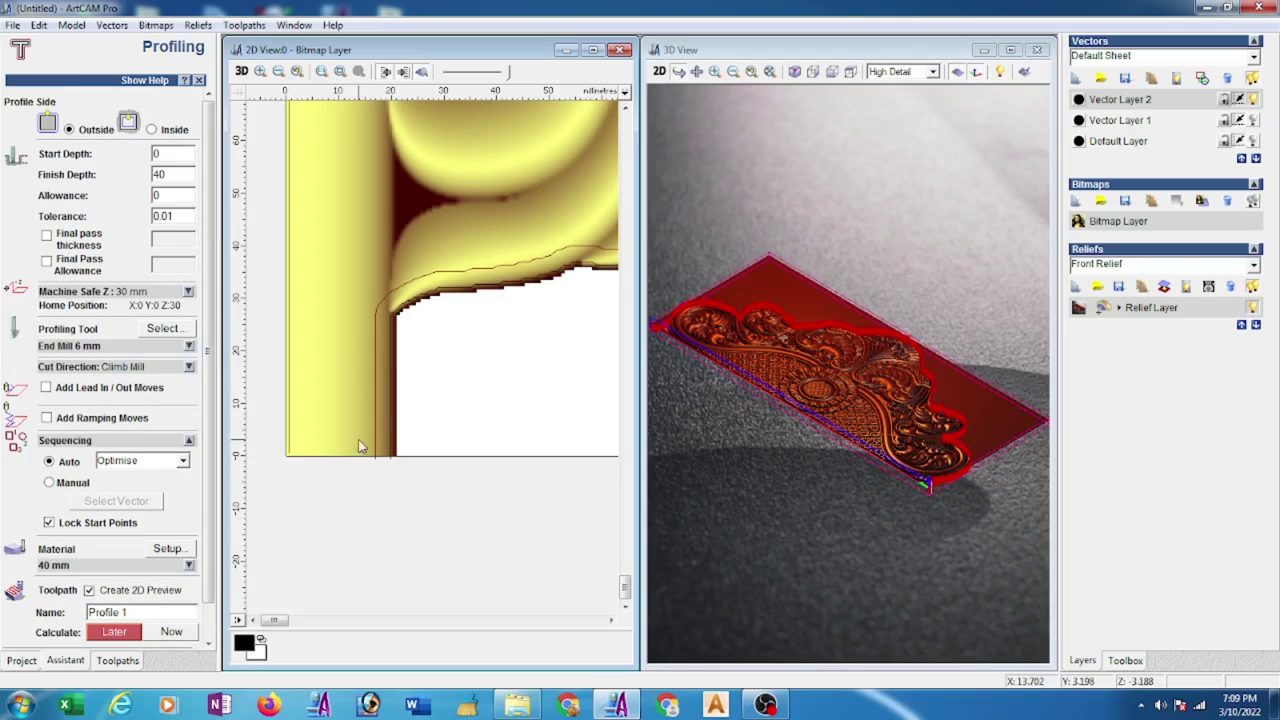
{"action": "left_click", "coordinate": [172, 632]}
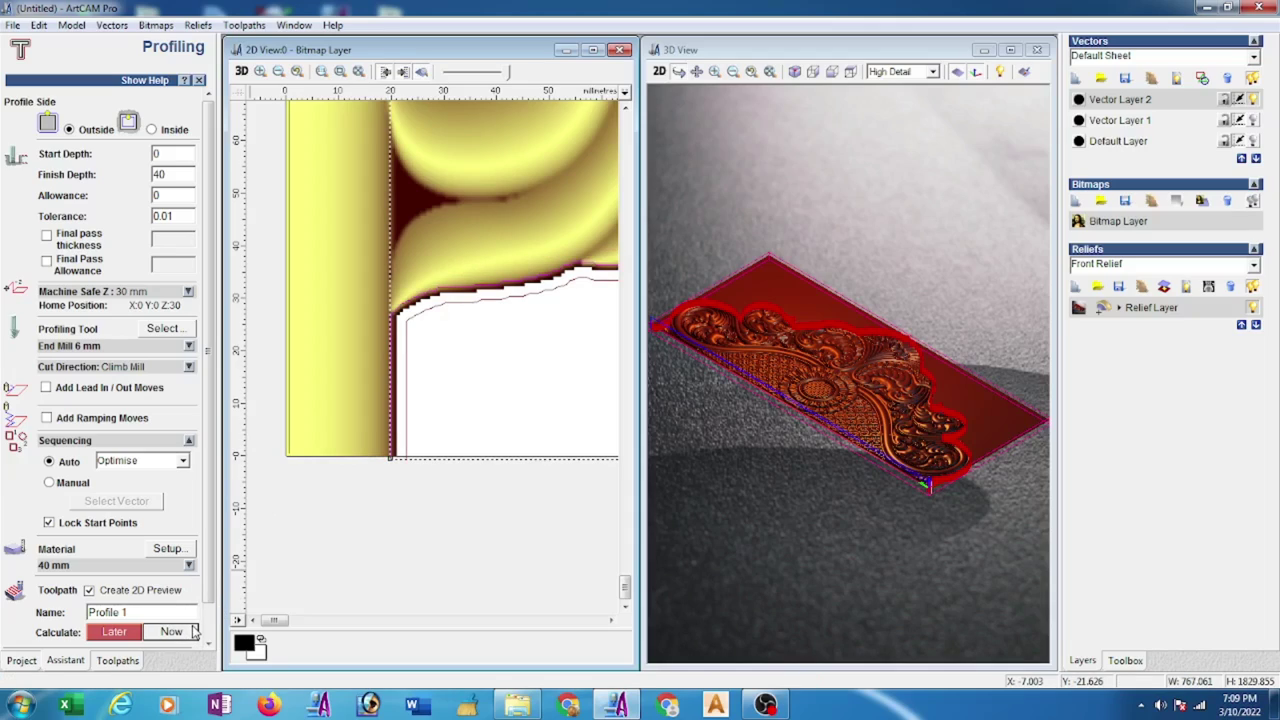
{"action": "scroll", "coordinate": [211, 567], "scroll_direction": "down", "scroll_amount": 2}
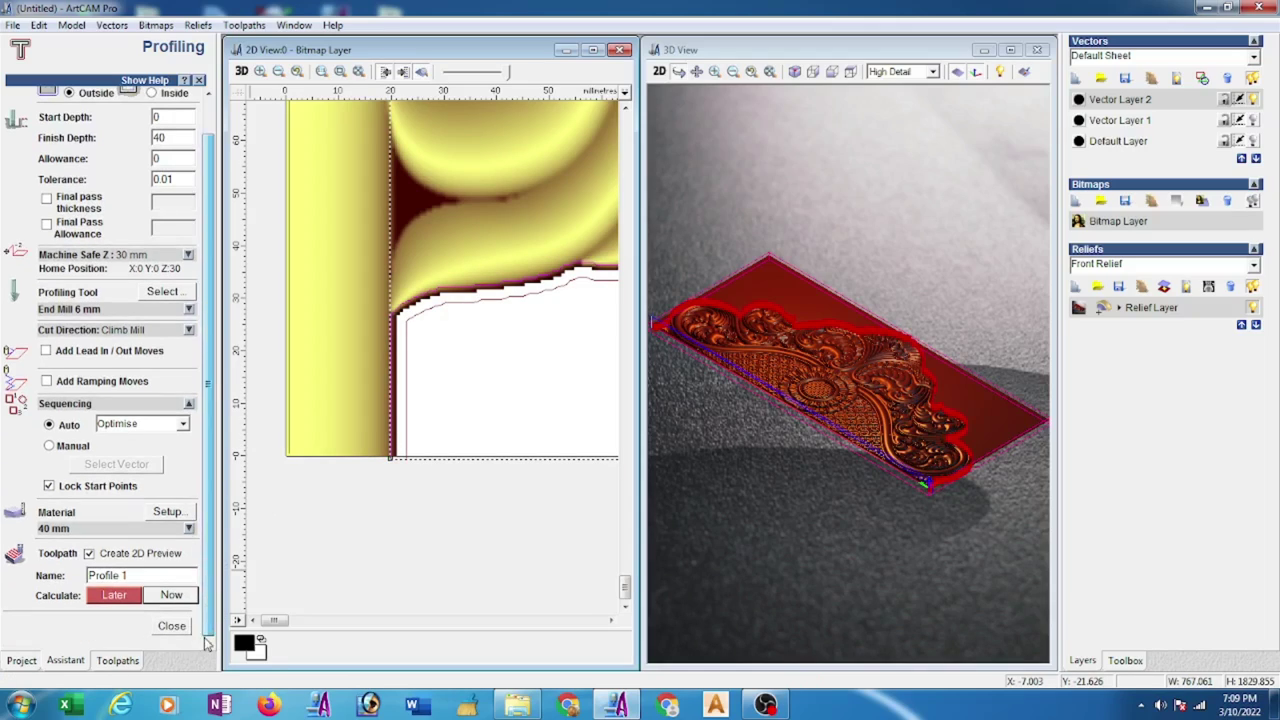
- Close Profiling, then simulate the Profile toolpath on a newly defined grey block
{"action": "left_click", "coordinate": [172, 627]}
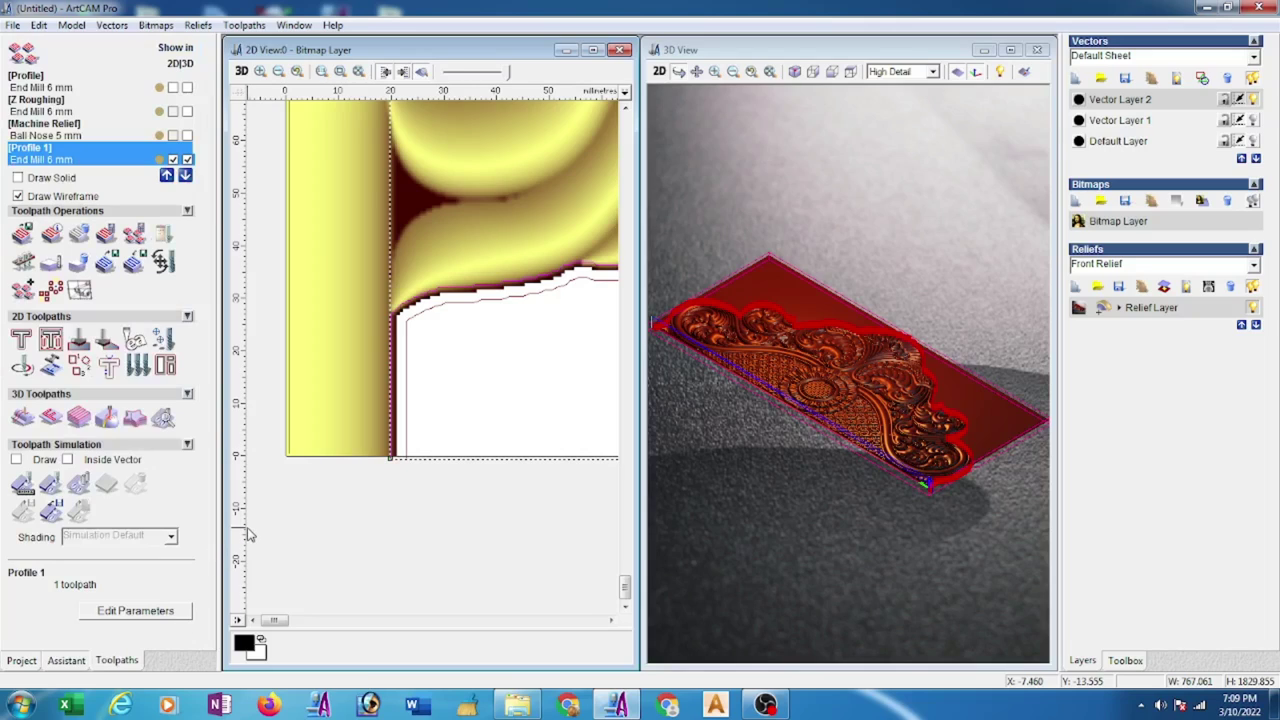
{"action": "scroll", "coordinate": [514, 463], "scroll_direction": "down", "scroll_amount": 3}
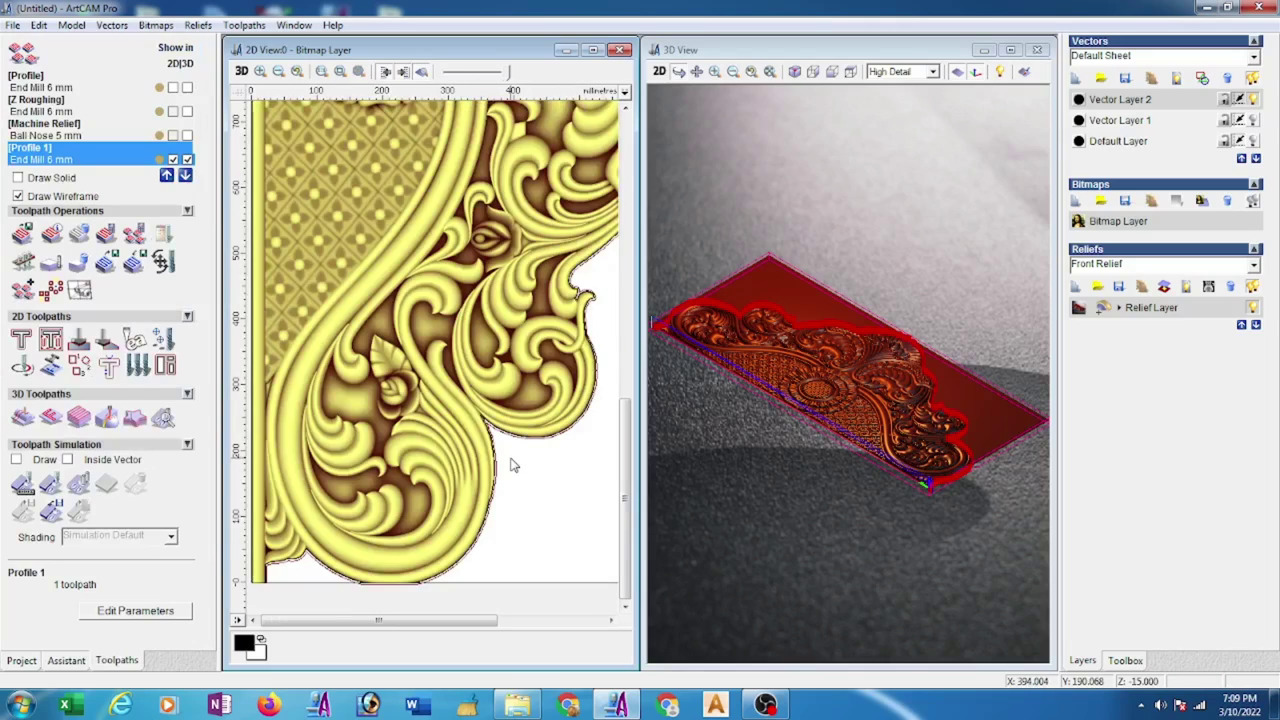
{"action": "scroll", "coordinate": [508, 434], "scroll_direction": "down", "scroll_amount": 2}
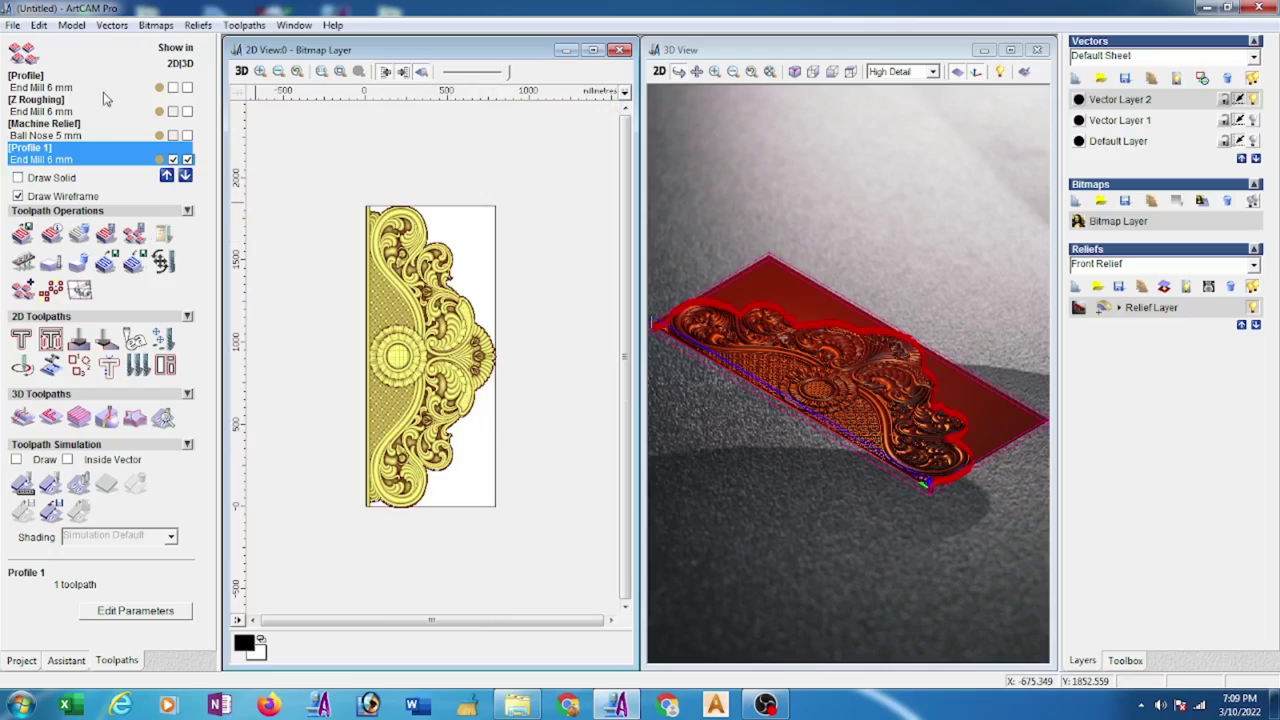
{"action": "left_click", "coordinate": [42, 88]}
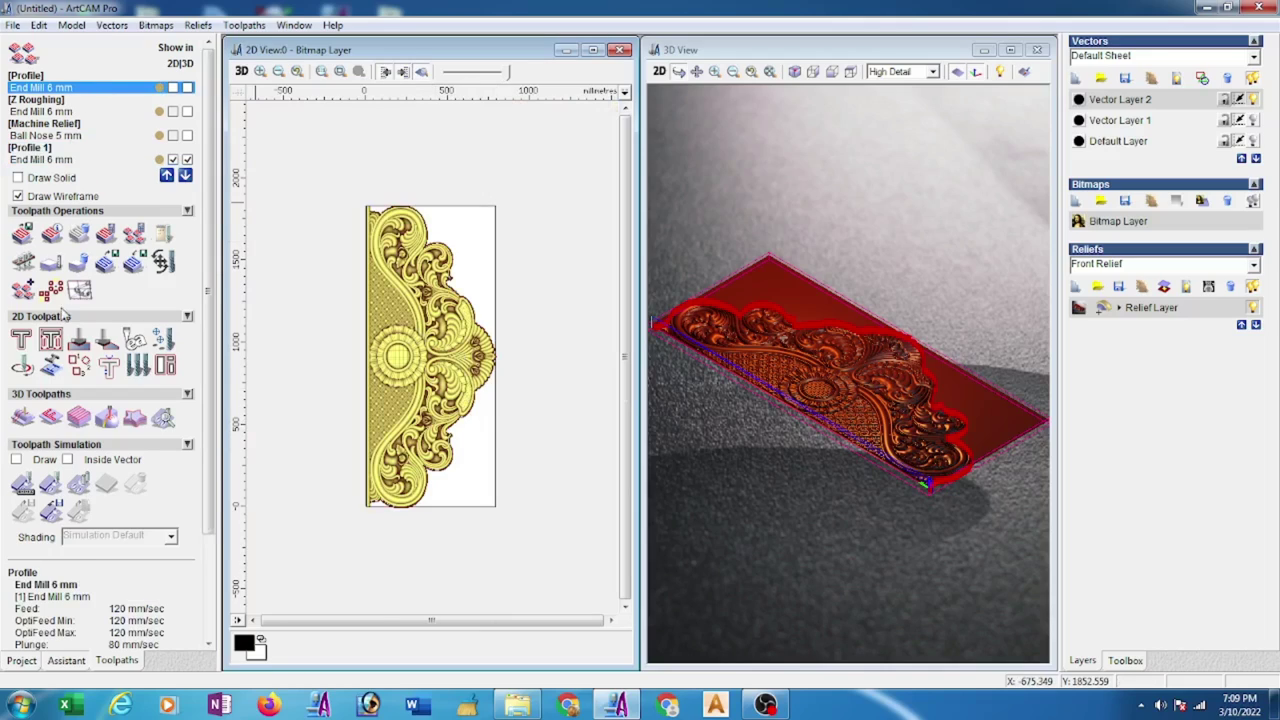
{"action": "left_click", "coordinate": [50, 485]}
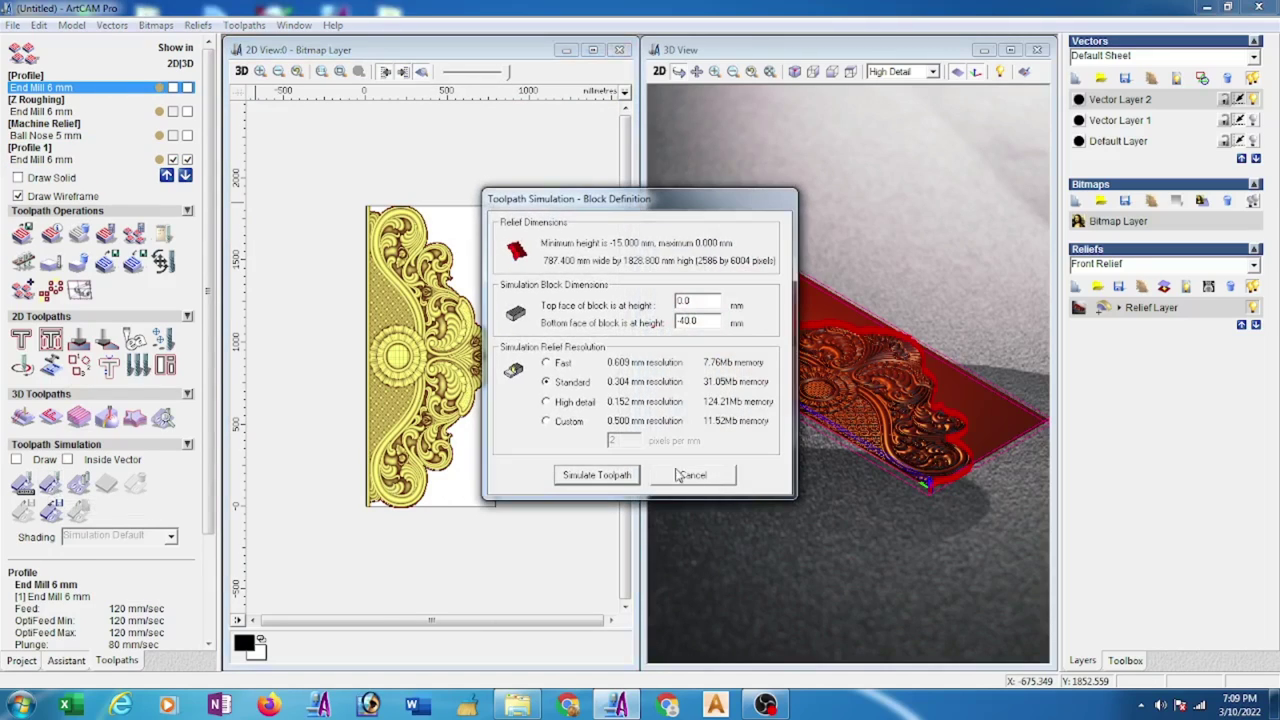
{"action": "left_click", "coordinate": [598, 476]}
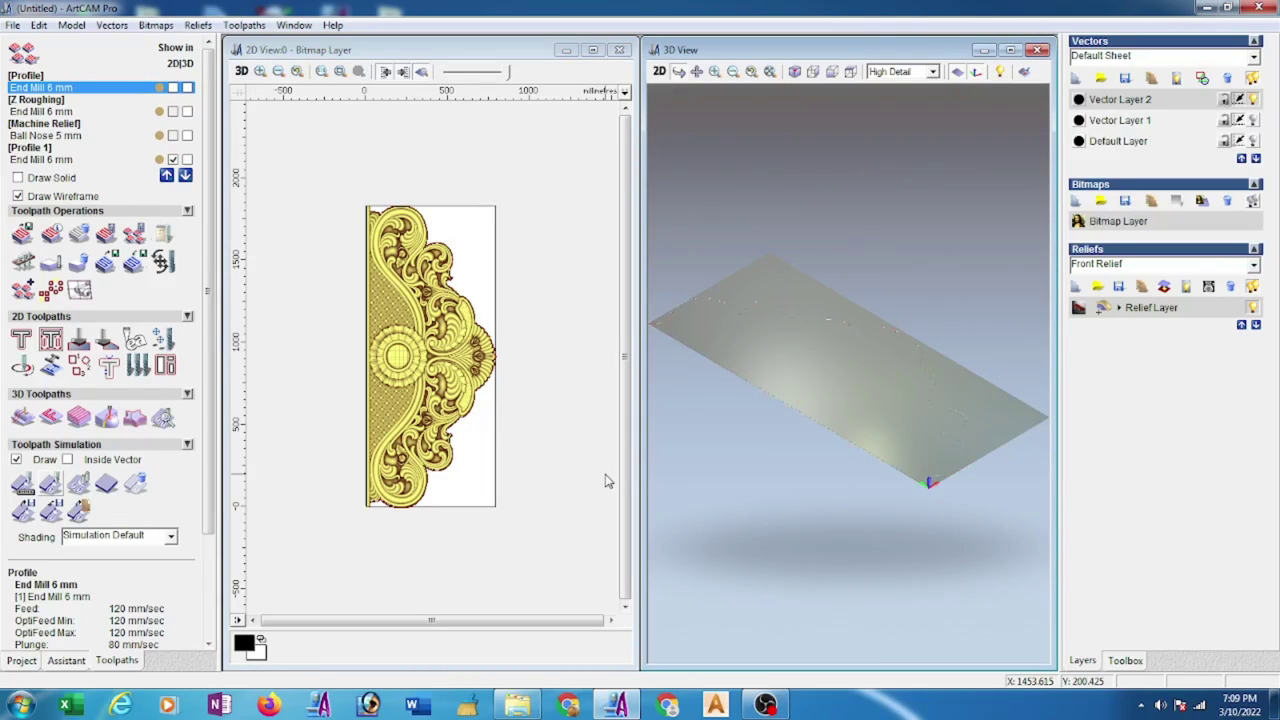
- Orbit the block to a diagonal view and simulate the Z Roughing toolpath
{"action": "left_click_drag", "start_coordinate": [891, 408], "coordinate": [874, 514]}
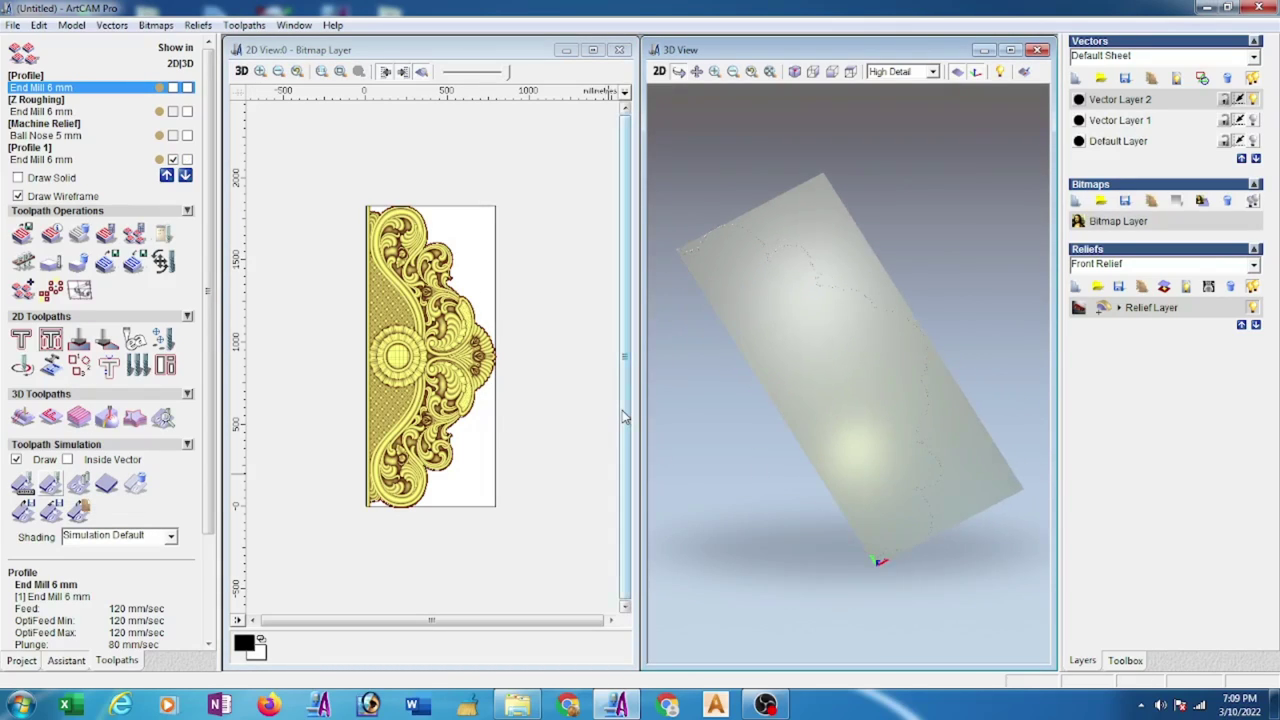
{"action": "scroll", "coordinate": [950, 420], "scroll_direction": "up", "scroll_amount": 2}
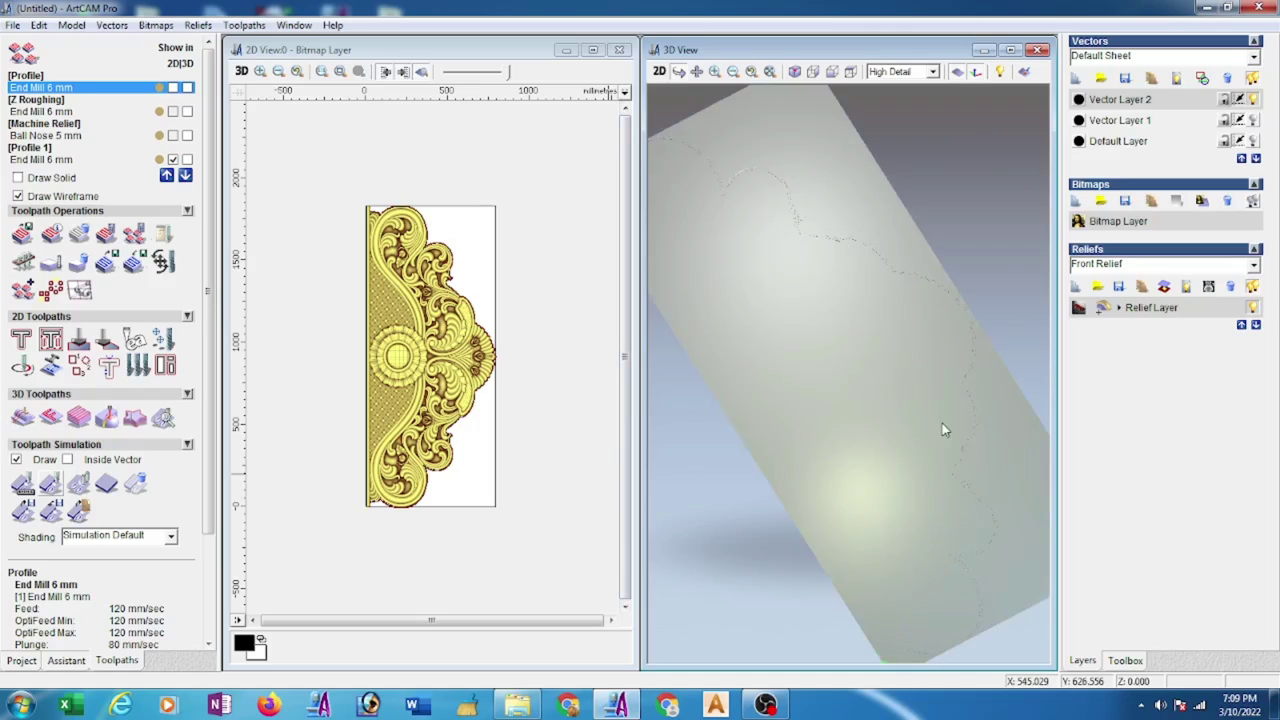
{"action": "left_click_drag", "start_coordinate": [942, 430], "coordinate": [806, 400]}
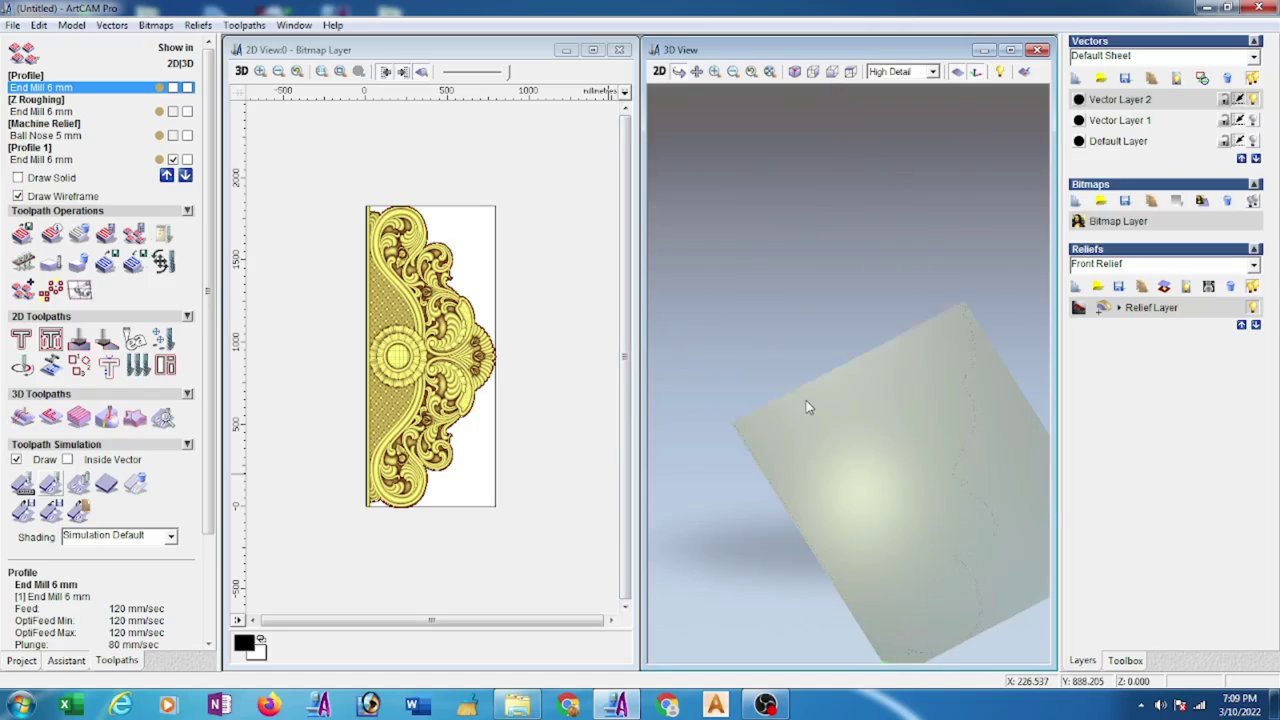
{"action": "left_click", "coordinate": [37, 106]}
{"action": "left_click", "coordinate": [47, 485]}
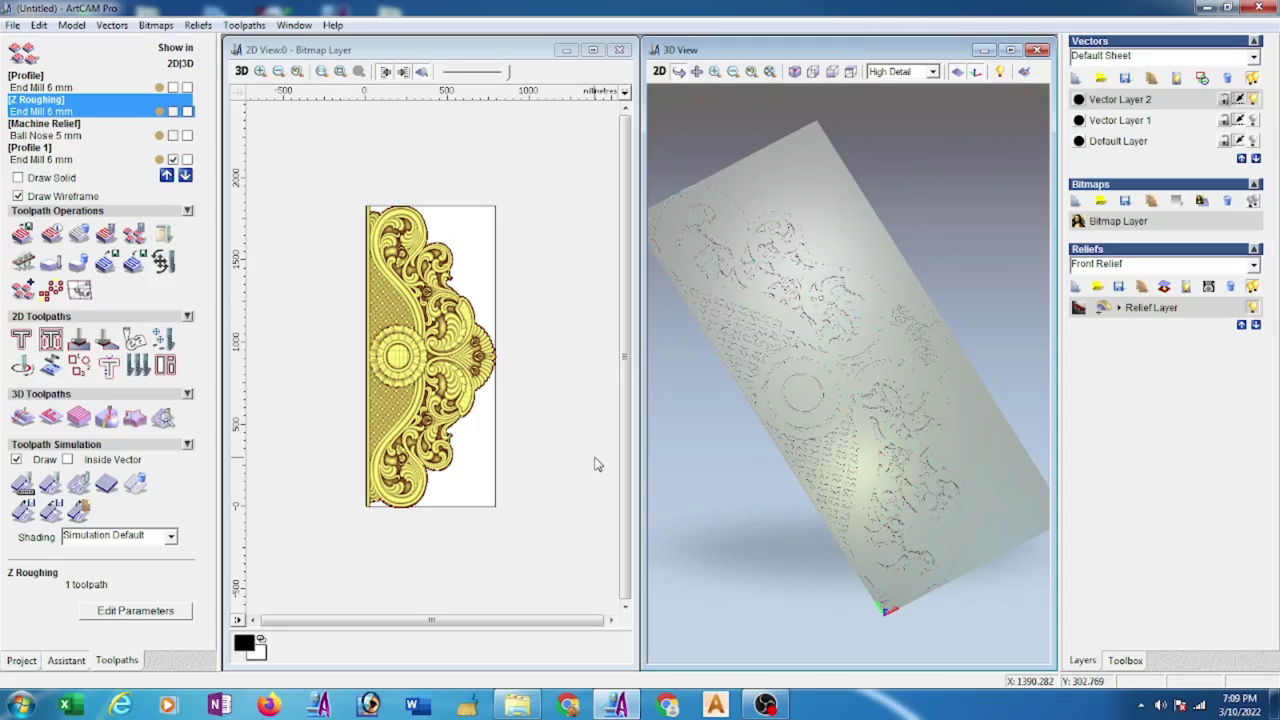
- Simulate the Machine Relief (Ball Nose 5 mm) toolpath on the block
{"action": "left_click", "coordinate": [68, 138]}
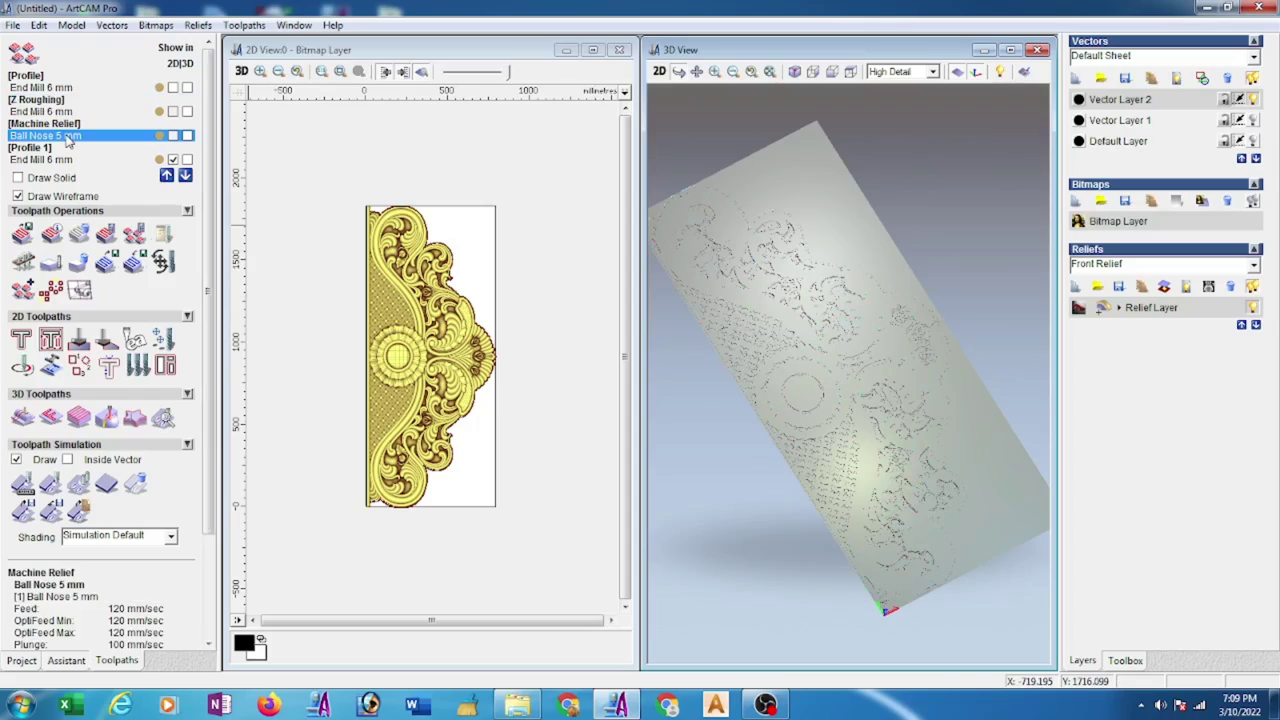
{"action": "left_click", "coordinate": [50, 485]}
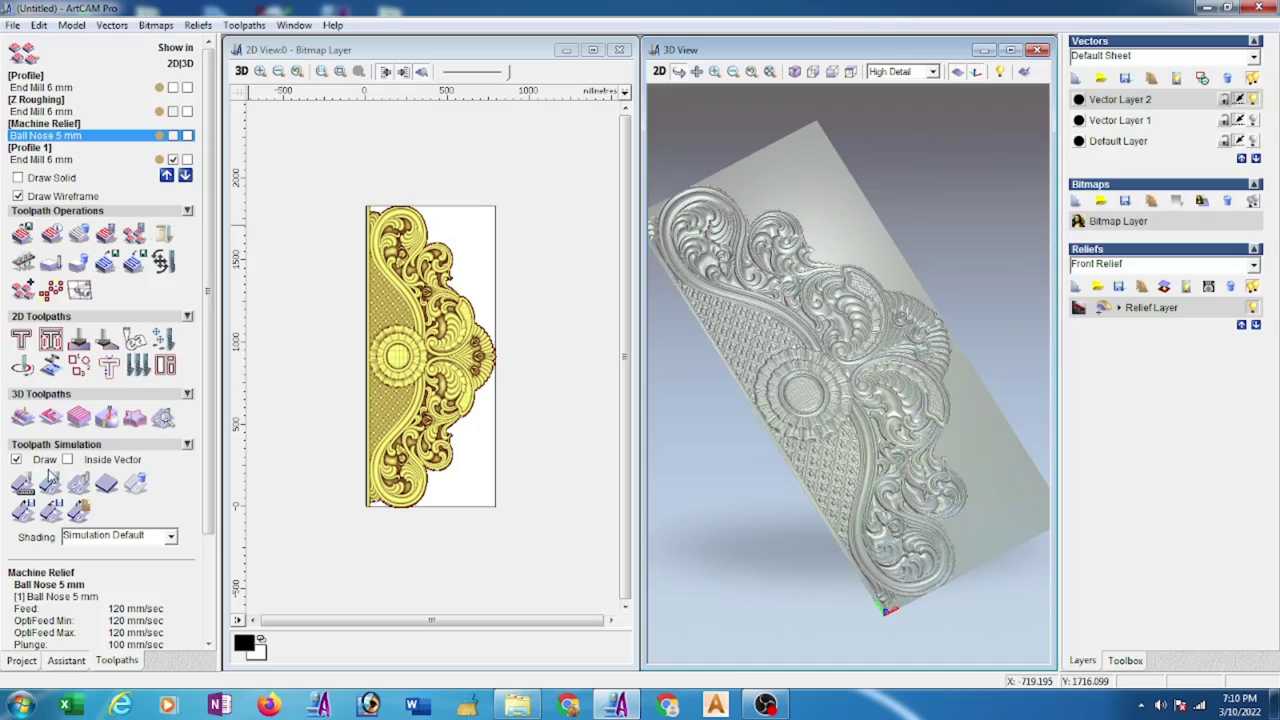
- Simulate Profile 1 on the block and zoom in to inspect the cut line at the edge
{"action": "left_click", "coordinate": [54, 161]}
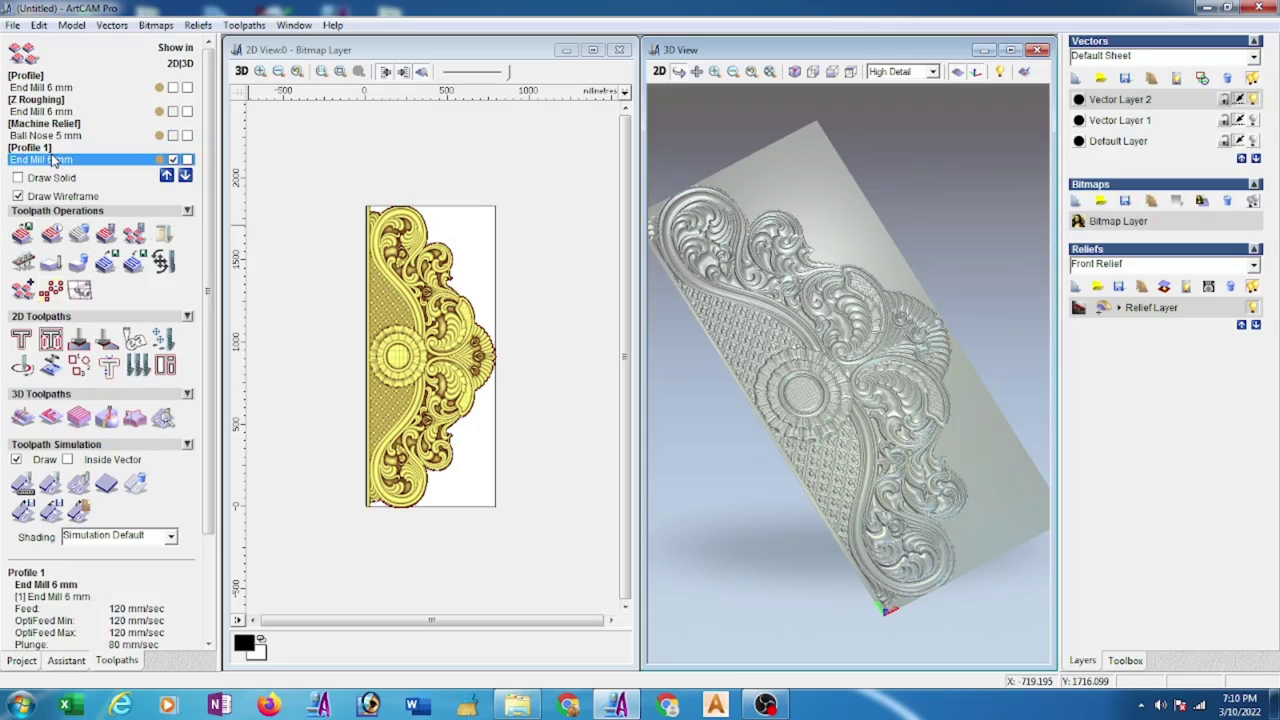
{"action": "left_click", "coordinate": [50, 486]}
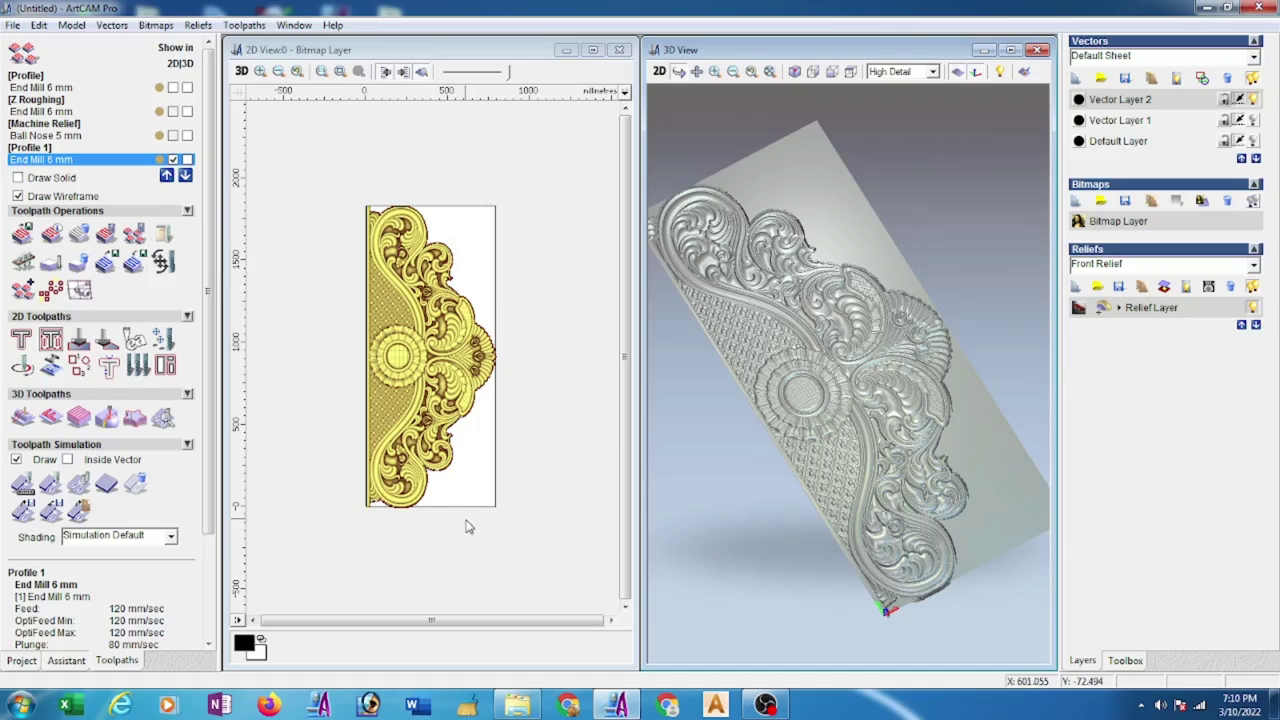
{"action": "scroll", "coordinate": [458, 522], "scroll_direction": "up", "scroll_amount": 1}
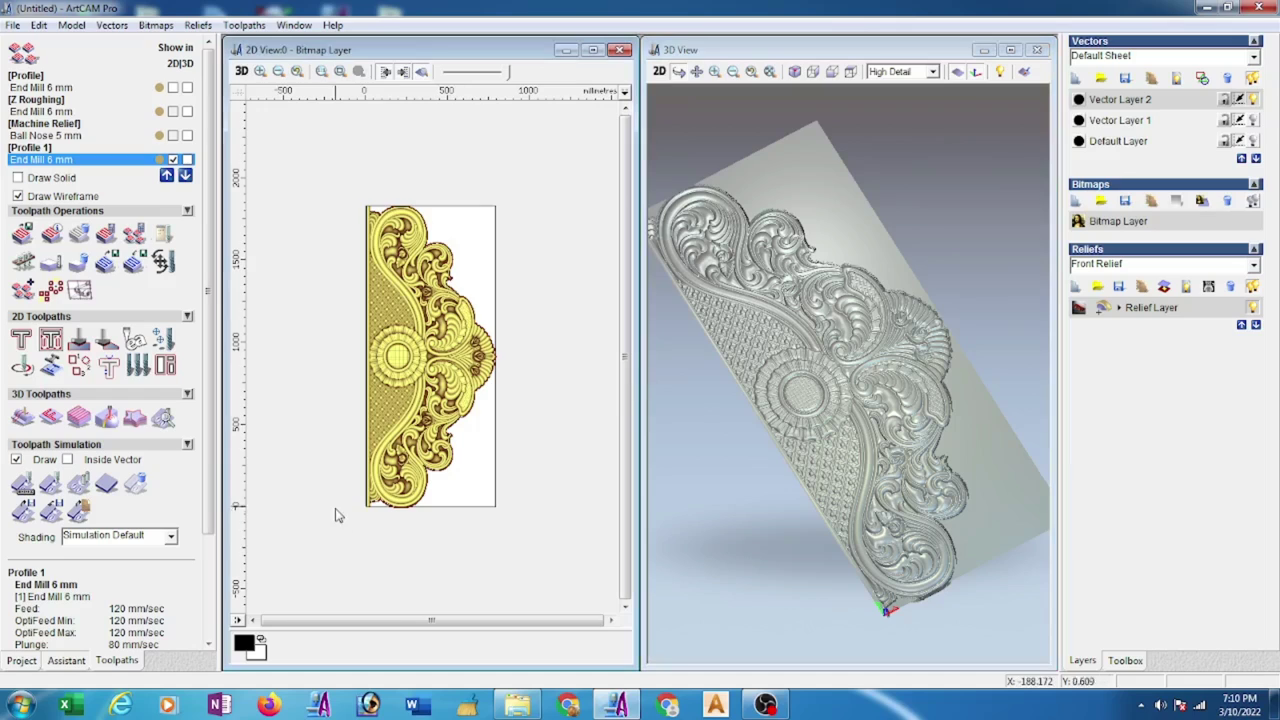
{"action": "scroll", "coordinate": [340, 515], "scroll_direction": "up", "scroll_amount": 1}
{"action": "scroll", "coordinate": [430, 540], "scroll_direction": "up", "scroll_amount": 1}
{"action": "scroll", "coordinate": [448, 530], "scroll_direction": "up", "scroll_amount": 1}
{"action": "scroll", "coordinate": [434, 449], "scroll_direction": "up", "scroll_amount": 1}
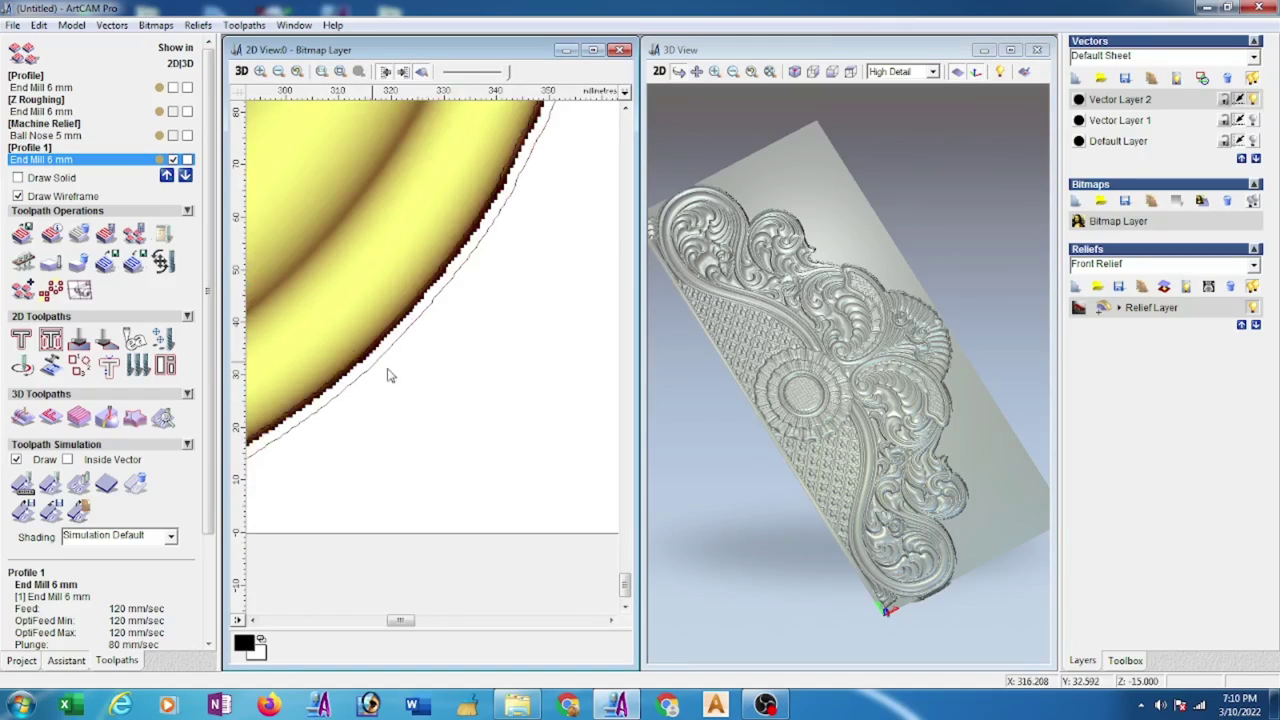
{"action": "scroll", "coordinate": [389, 371], "scroll_direction": "up", "scroll_amount": 1}
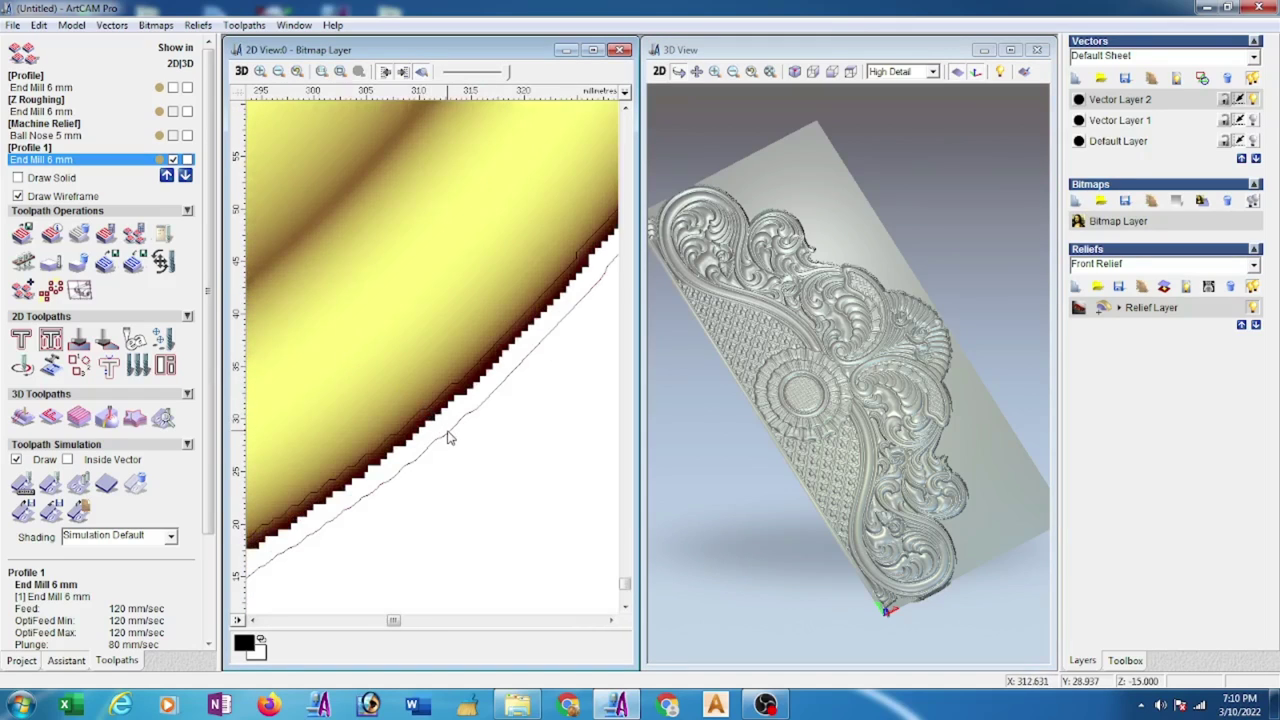
{"action": "scroll", "coordinate": [449, 438], "scroll_direction": "down", "scroll_amount": 1}
{"action": "scroll", "coordinate": [449, 437], "scroll_direction": "down", "scroll_amount": 2}
{"action": "scroll", "coordinate": [449, 437], "scroll_direction": "down", "scroll_amount": 1}
{"action": "scroll", "coordinate": [448, 435], "scroll_direction": "down", "scroll_amount": 1}
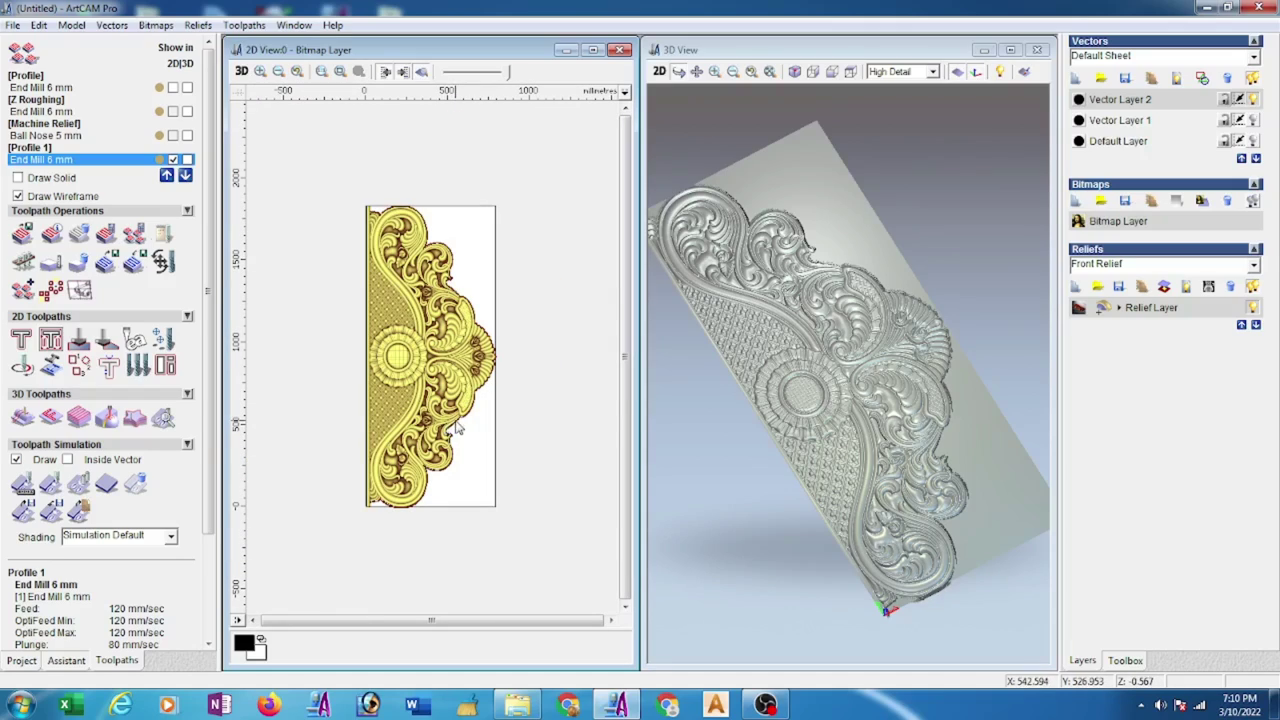
{"action": "left_click_drag", "start_coordinate": [913, 522], "coordinate": [894, 583]}
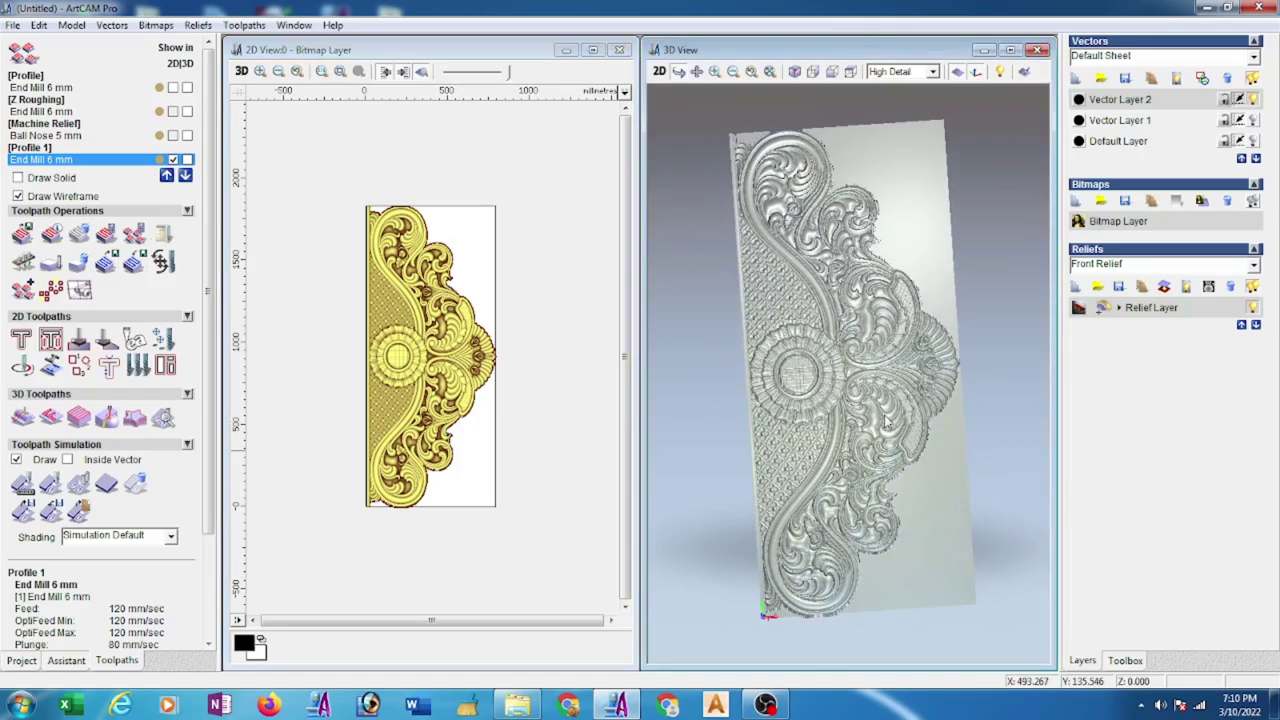
{"action": "left_click_drag", "start_coordinate": [870, 418], "coordinate": [855, 408]}
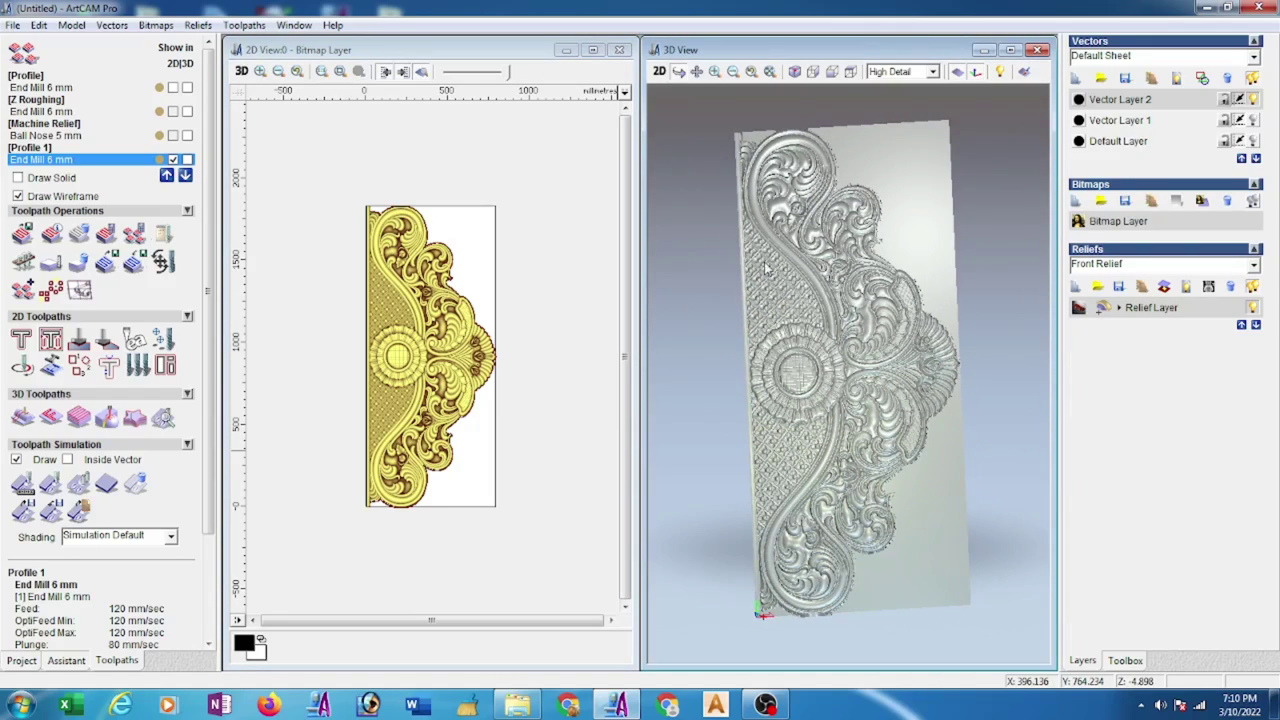
{"action": "mouse_move", "coordinate": [767, 266]}
{"action": "left_mouse_down"}
{"action": "mouse_move", "coordinate": [747, 128]}
{"action": "mouse_move", "coordinate": [840, 197]}
{"action": "left_mouse_up"}
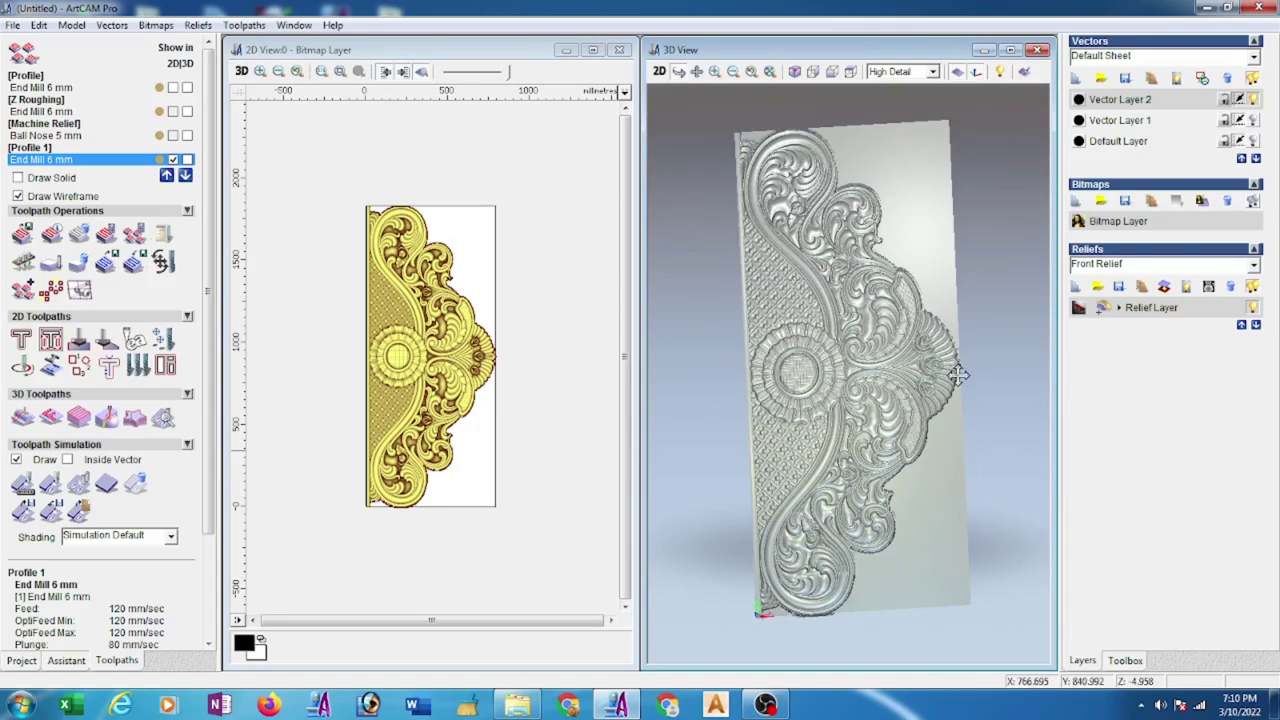